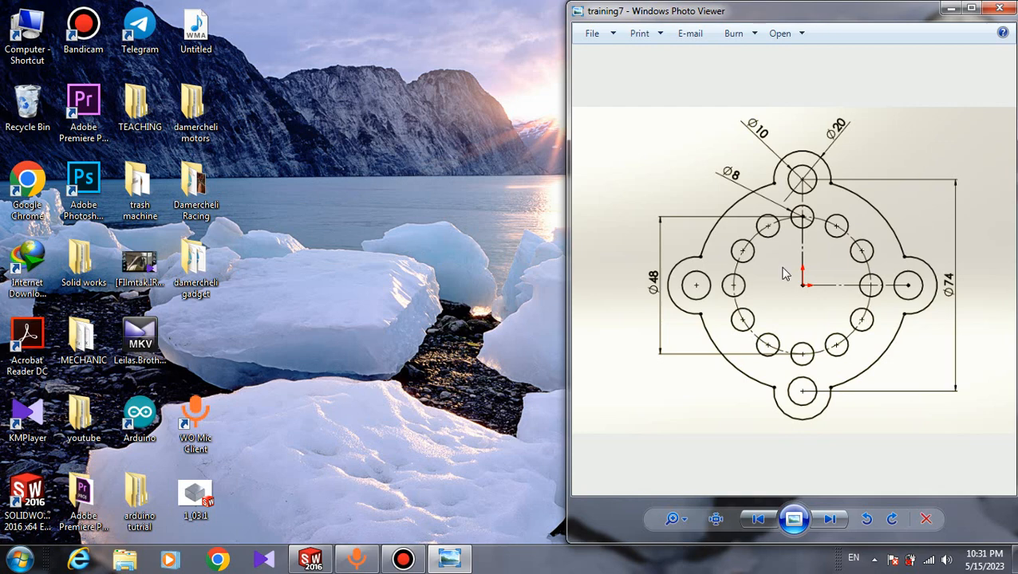
Switch to SOLIDWORKS and create a new part document
click(311, 560)
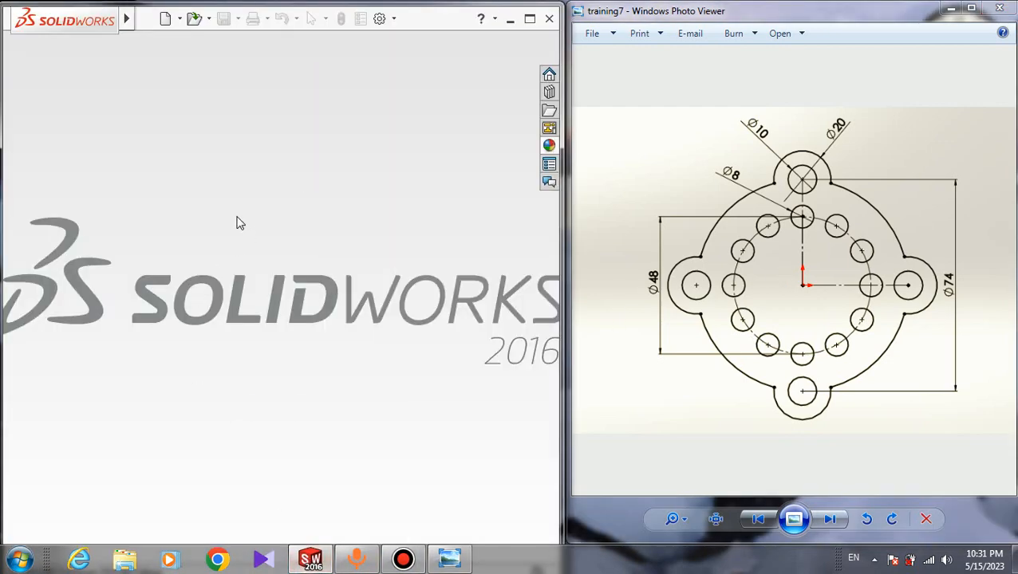
click(166, 24)
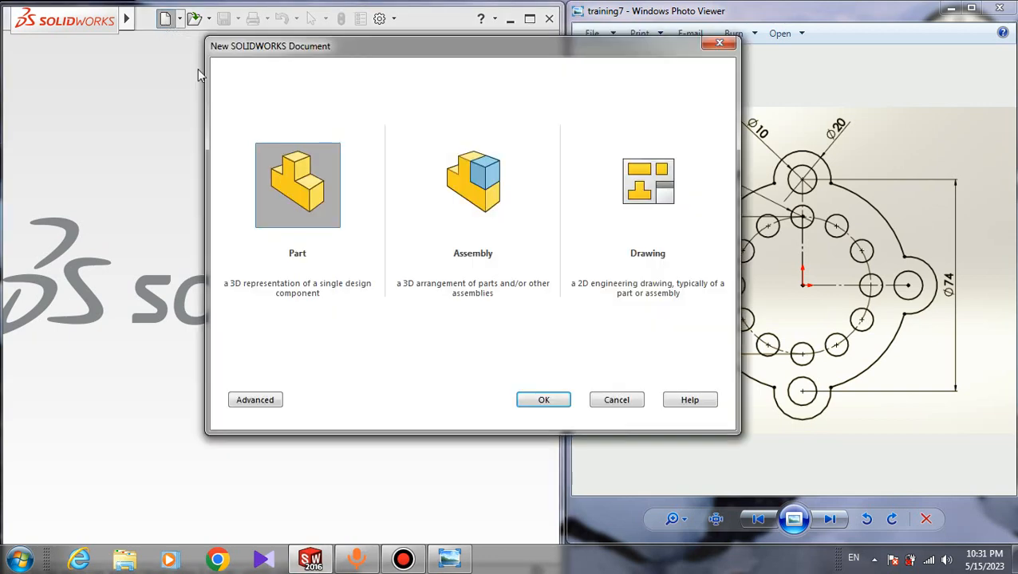
click(533, 396)
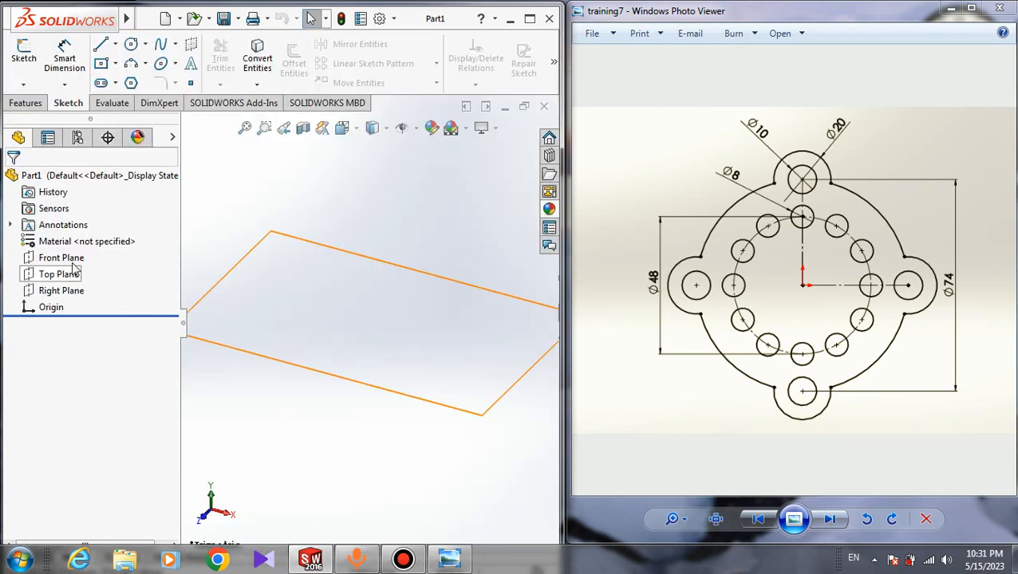
Start a new sketch on the Front Plane
click(62, 258)
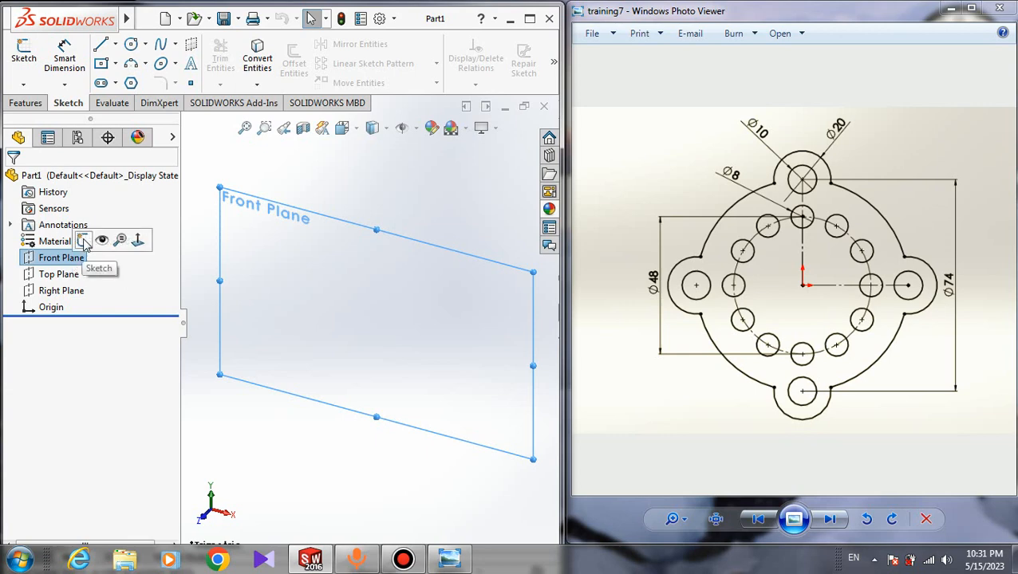
click(85, 243)
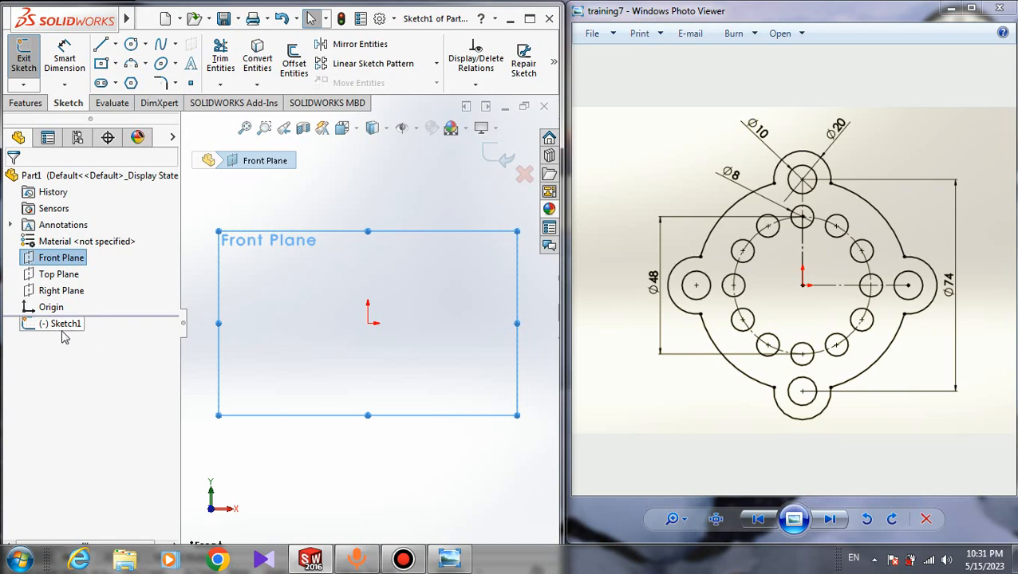
click(244, 212)
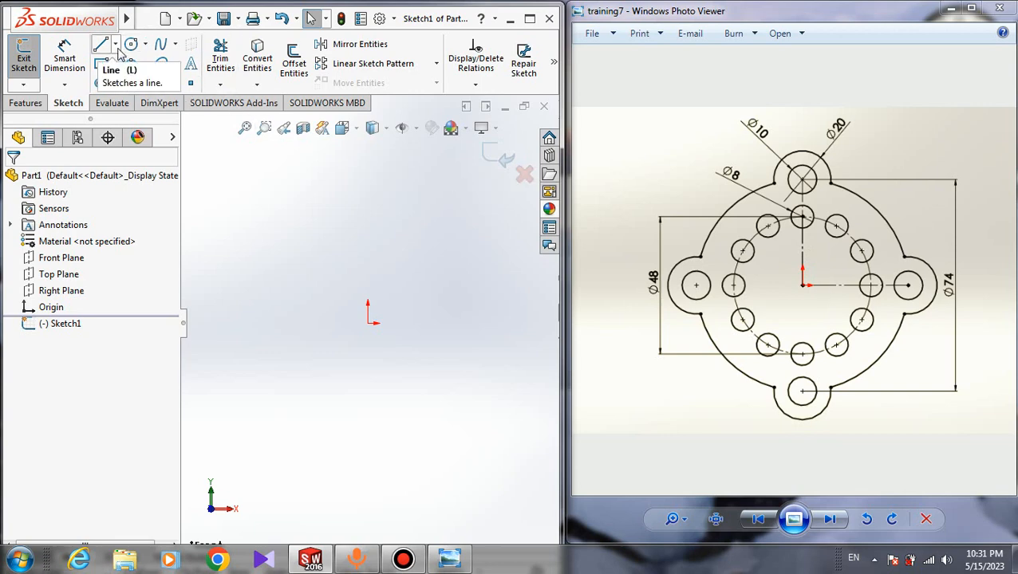
Sketch a vertical centerline about 66 mm long upward from the origin
click(115, 45)
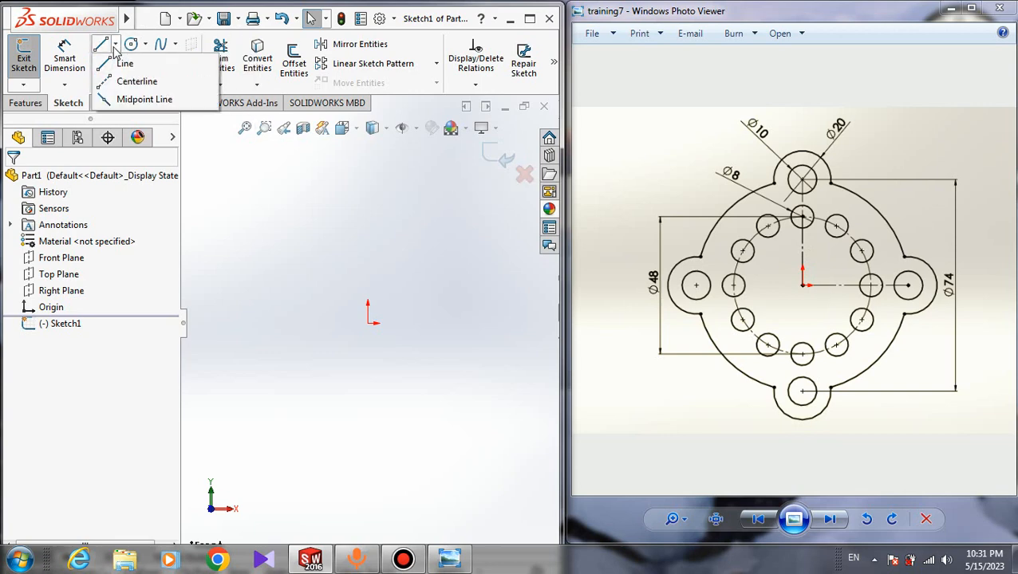
click(132, 81)
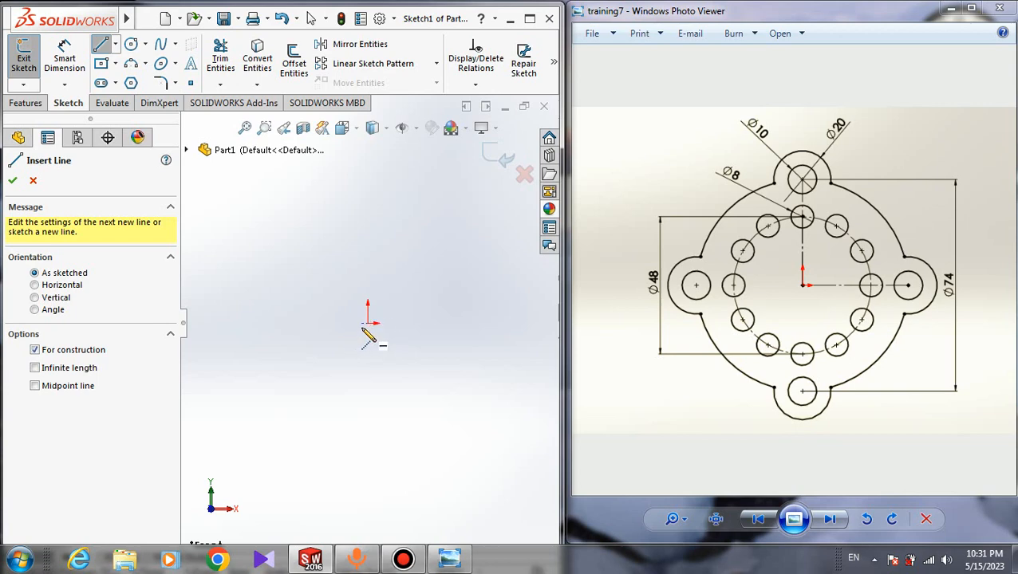
click(368, 323)
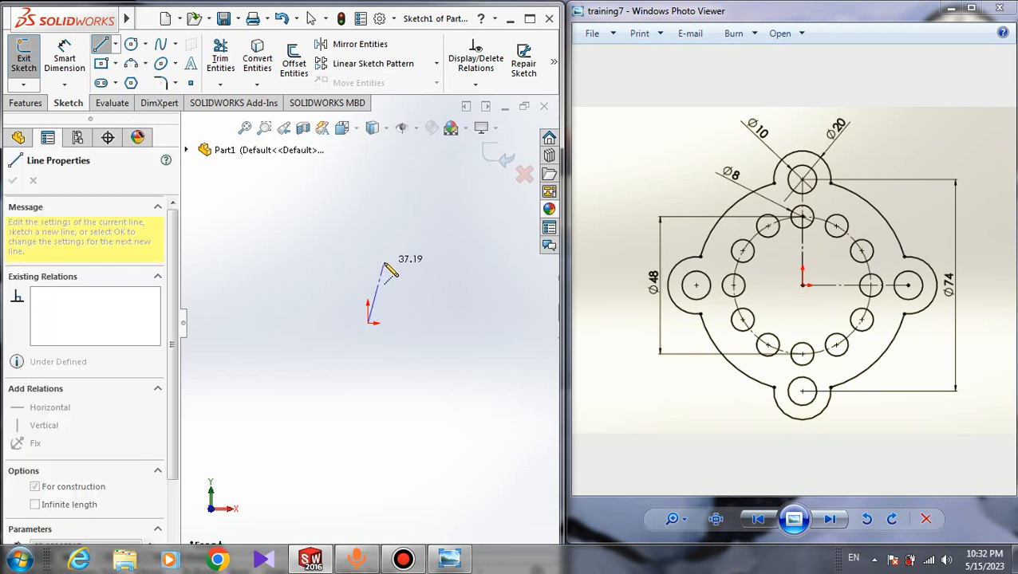
click(368, 212)
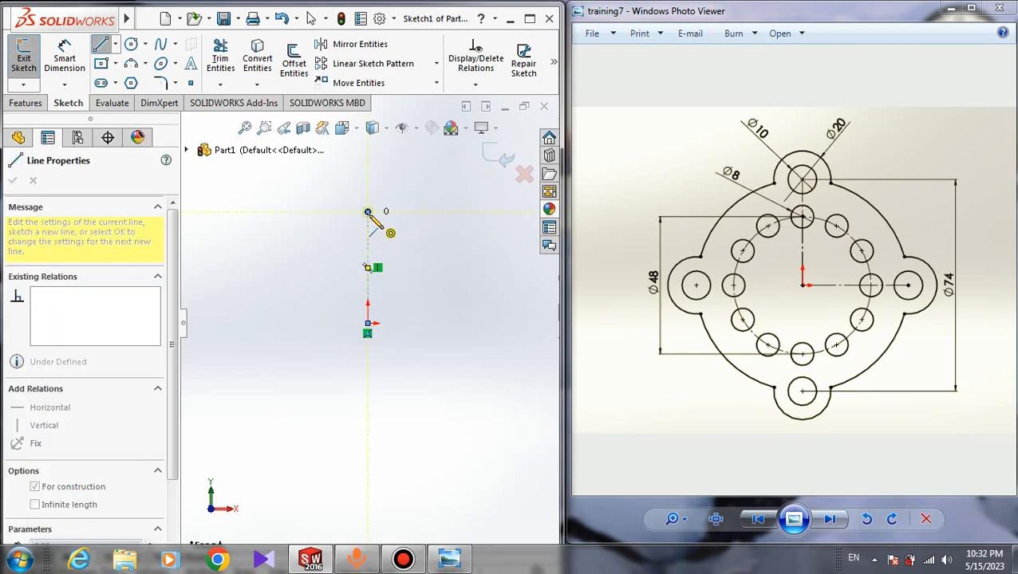
double_click(367, 212)
click(368, 267)
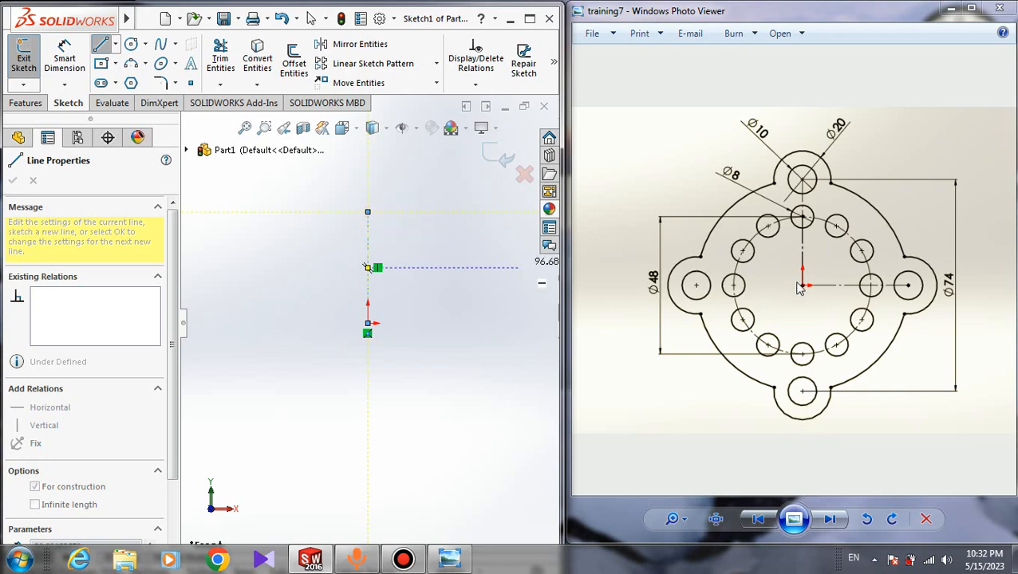
right_click(427, 241)
click(444, 256)
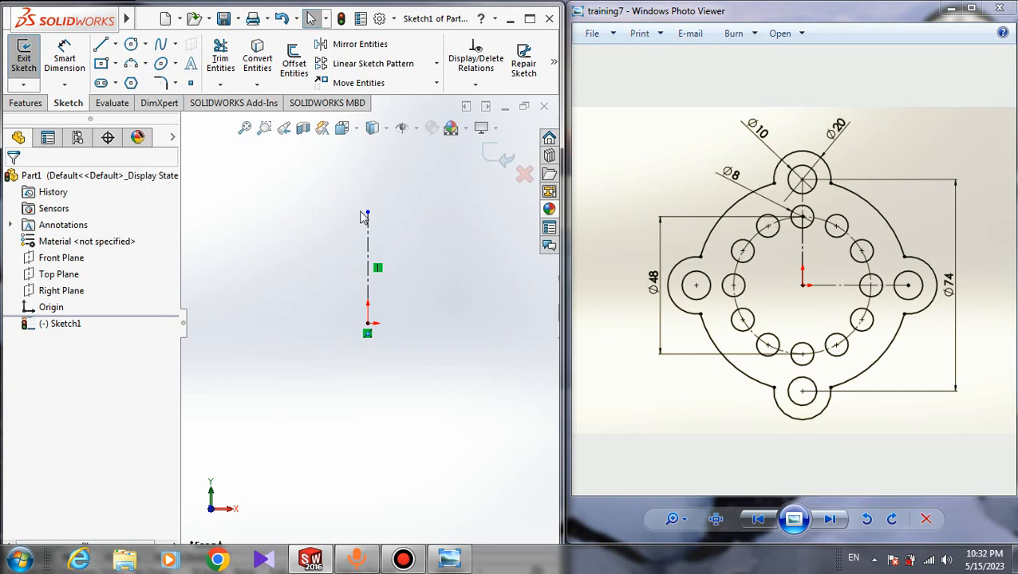
Sketch a horizontal centerline about 80 mm long from the origin in the positive X direction
click(116, 45)
click(132, 82)
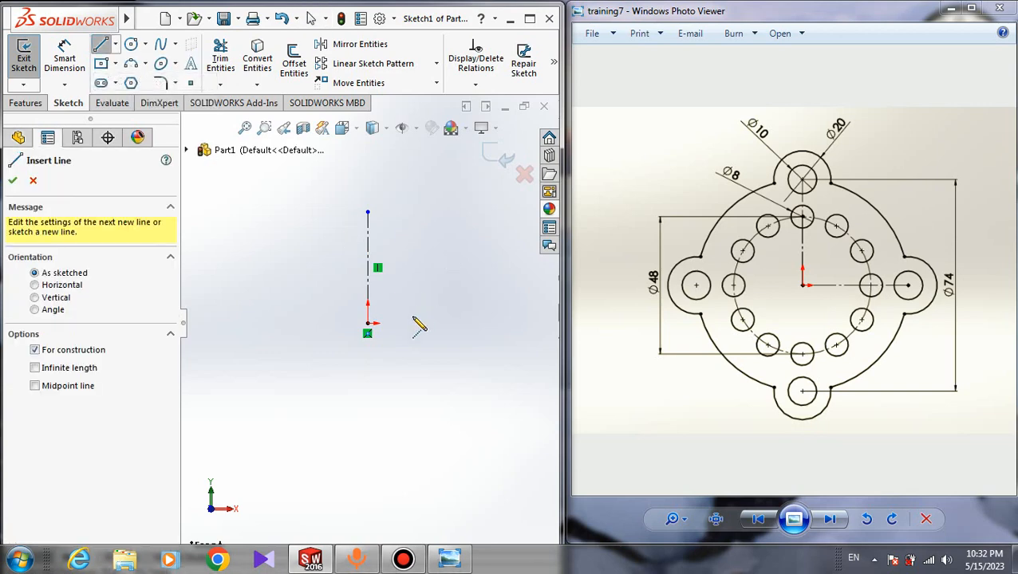
click(368, 325)
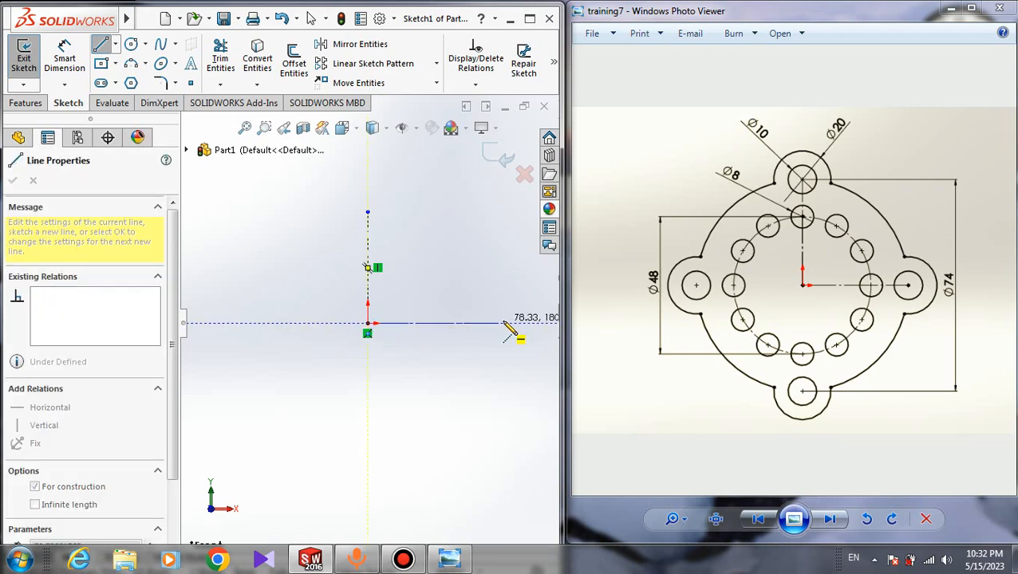
click(434, 324)
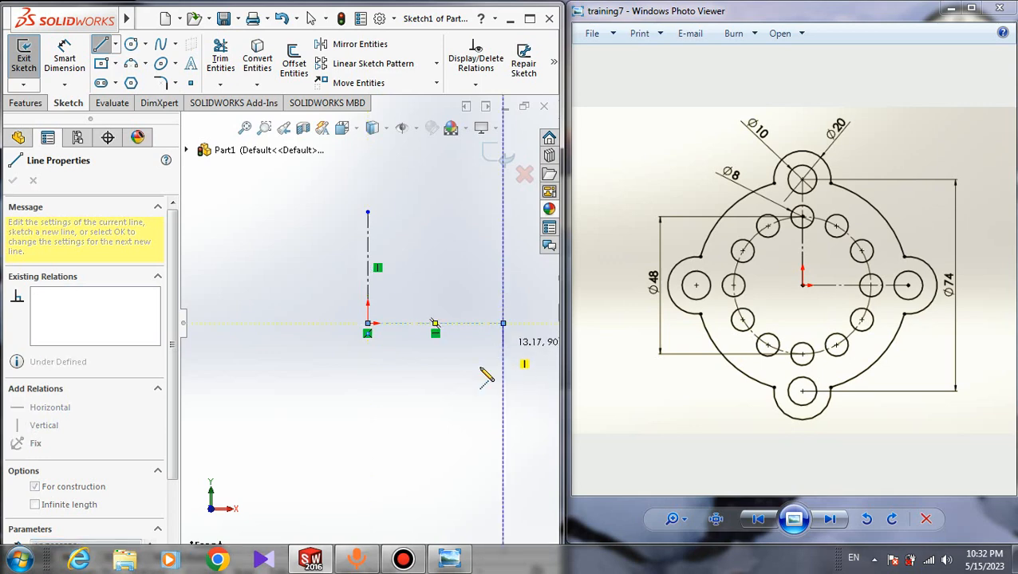
right_click(481, 360)
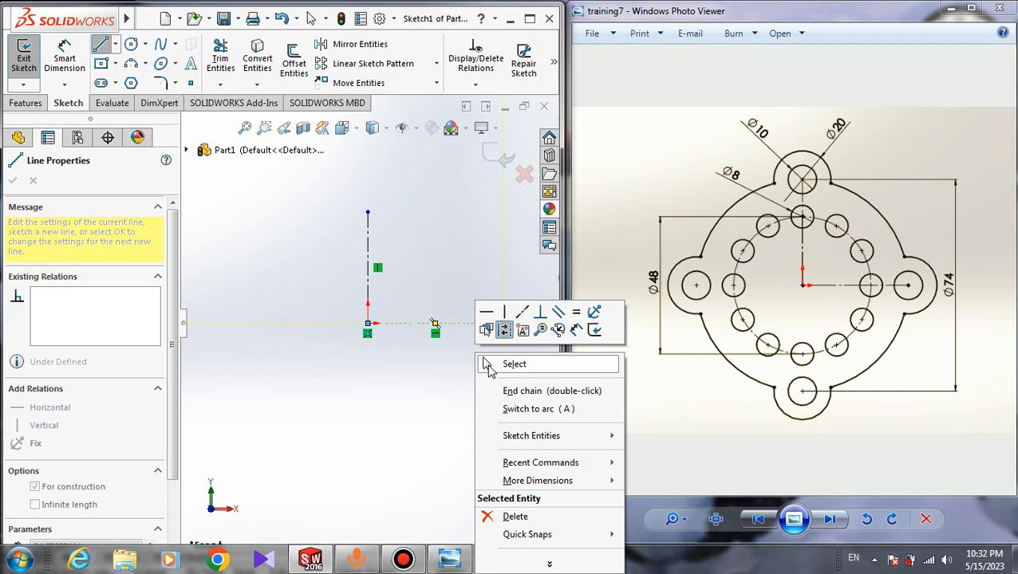
click(488, 365)
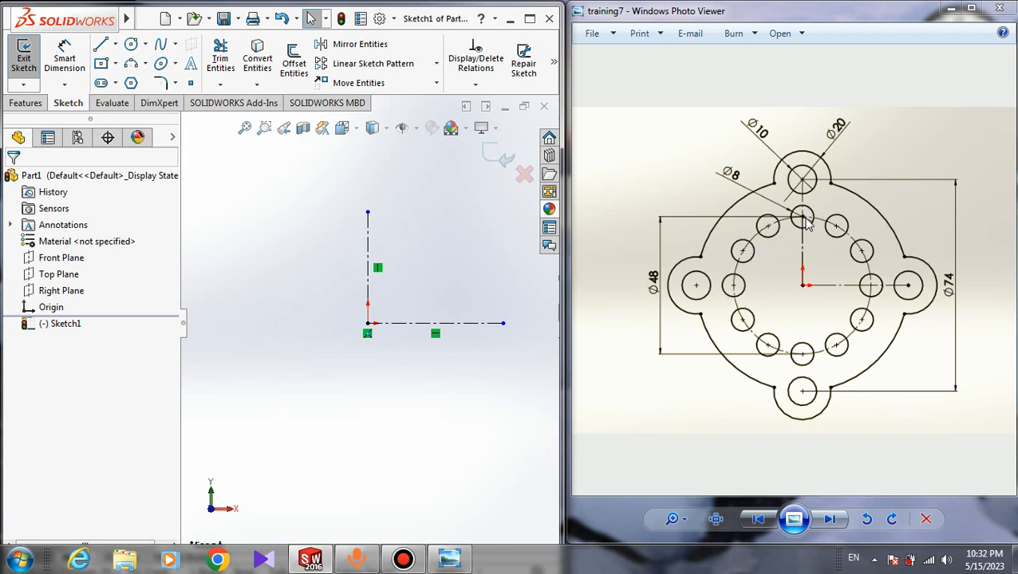
Sketch a circle with a radius of about 12 mm centred on the upper end of the vertical centerline
click(131, 45)
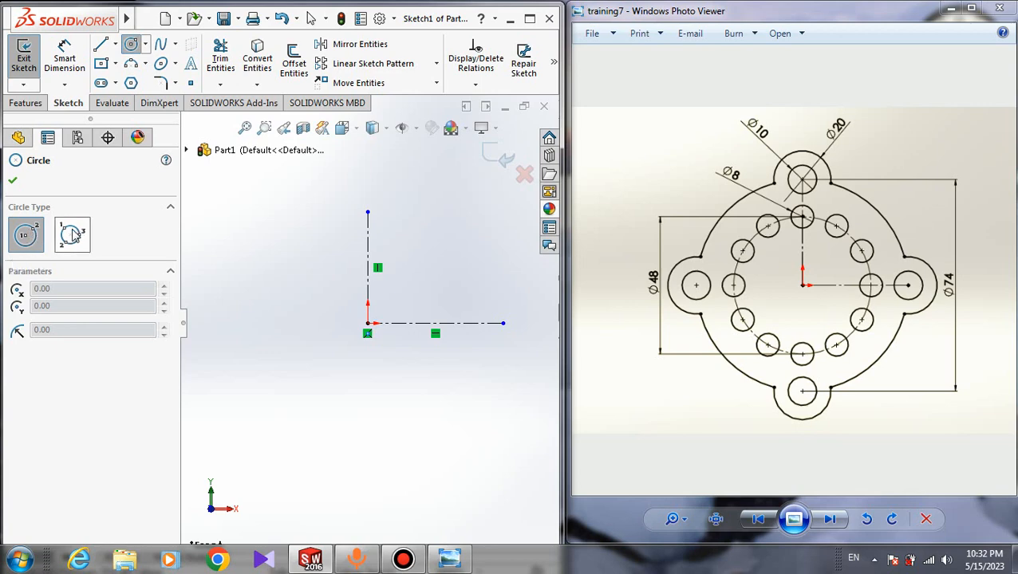
click(368, 213)
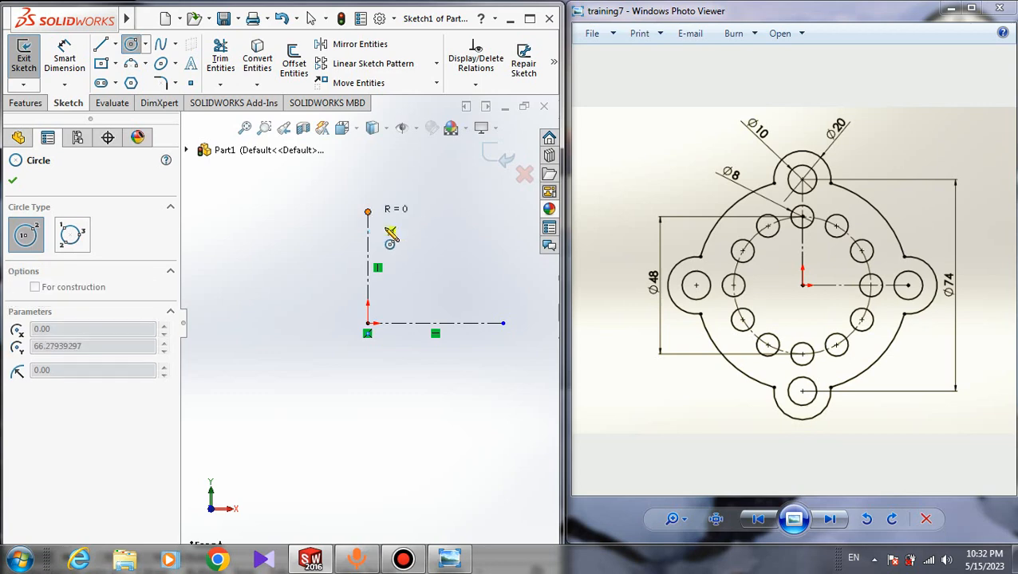
click(384, 227)
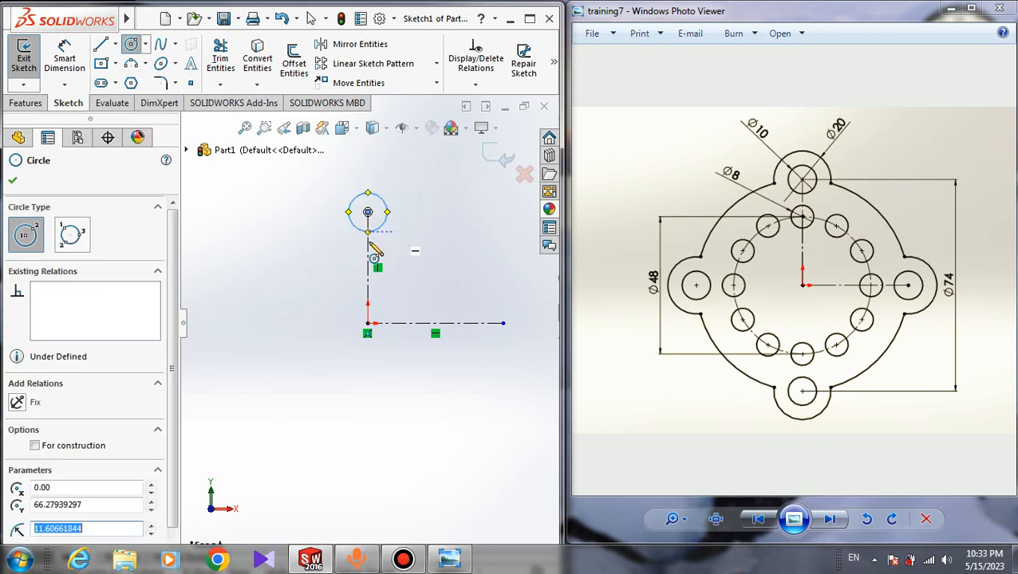
key(Escape)
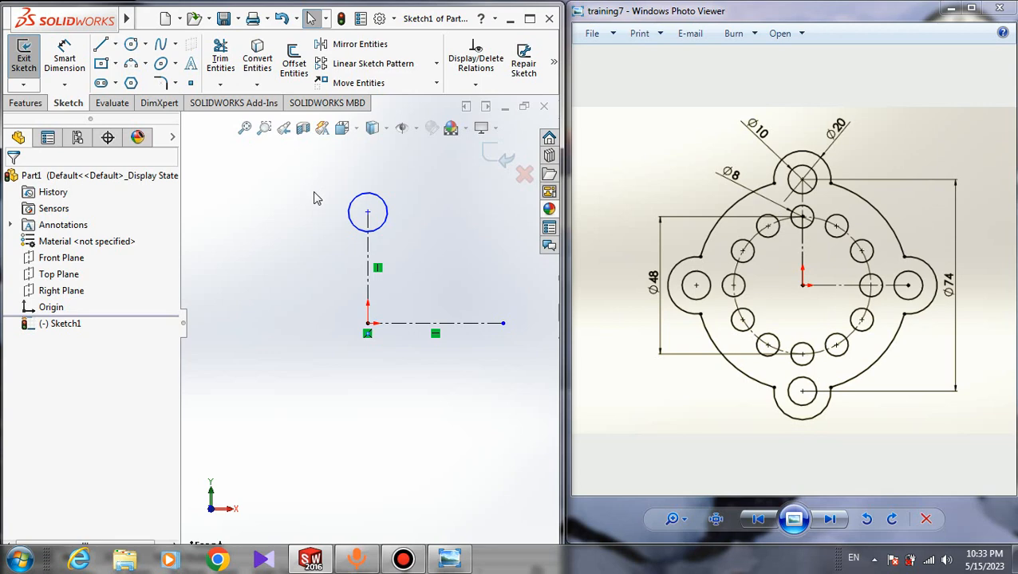
Dimension the small circle at the top of the vertical centerline with a diameter of 8 mm
click(65, 60)
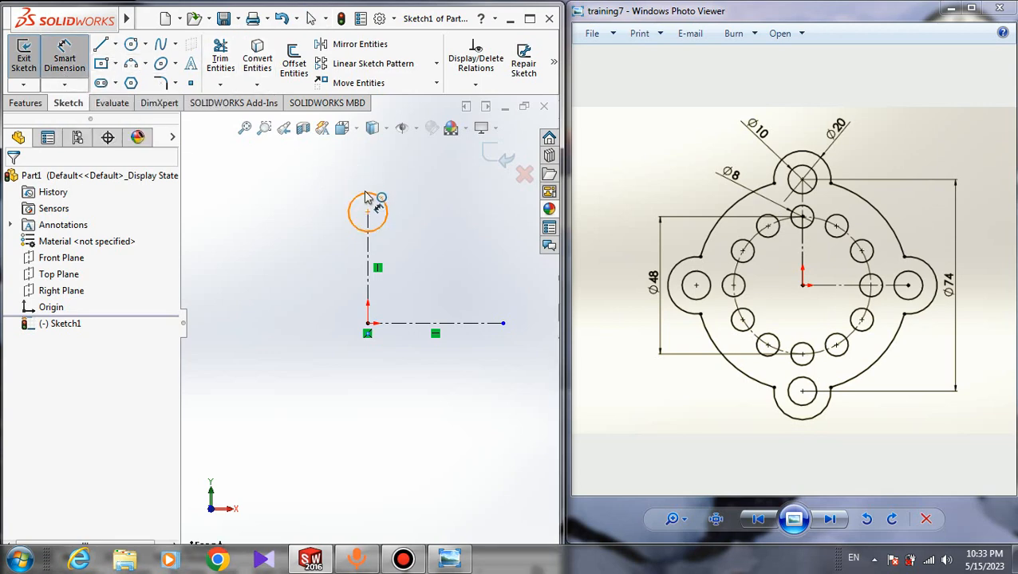
click(367, 199)
click(373, 159)
text(8)
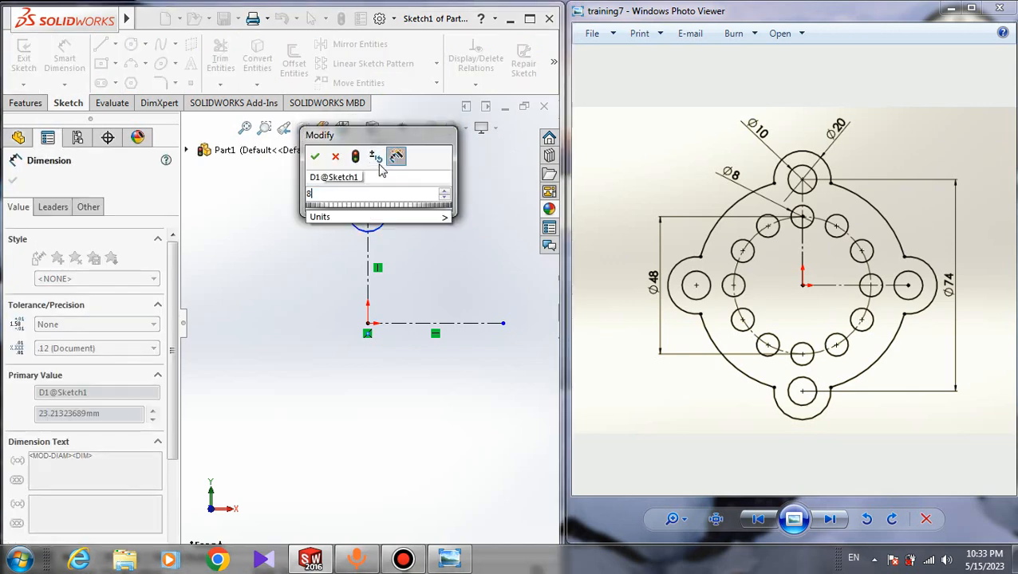
key(Return)
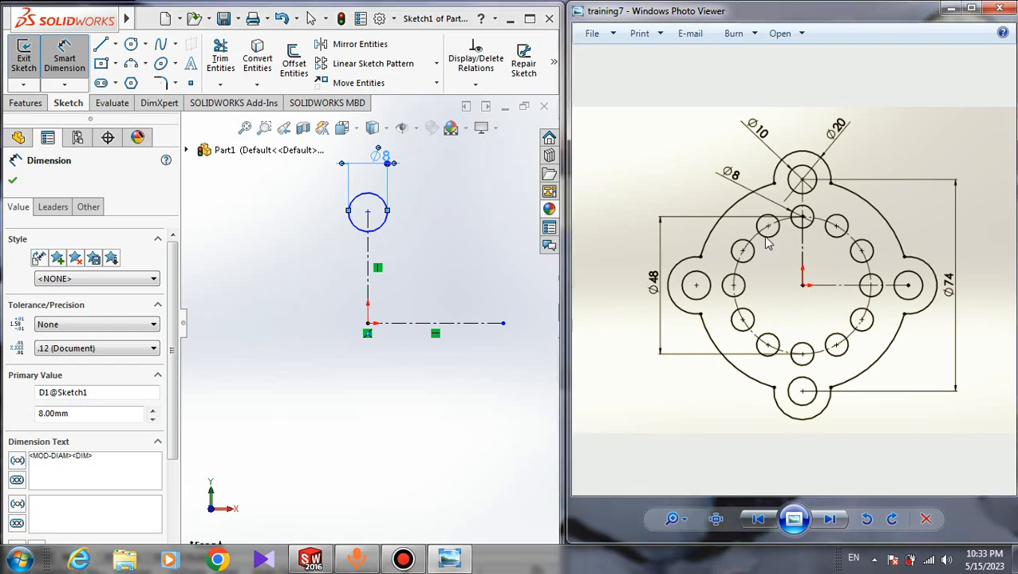
Sketch a large circle centred on the origin with a radius of about 28 mm
scroll(766, 239, up, 4)
scroll(744, 230, down, 4)
click(132, 45)
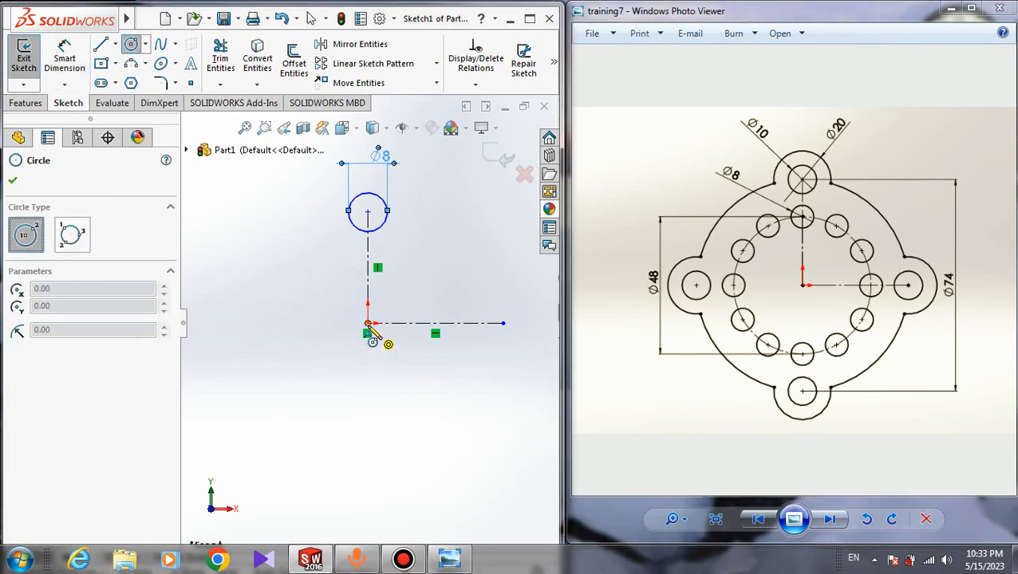
click(368, 324)
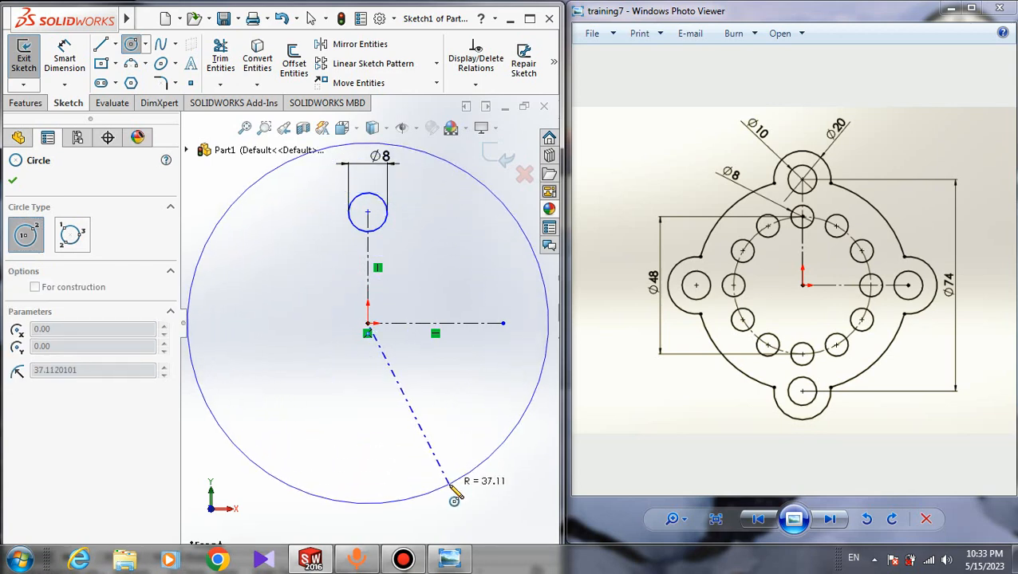
click(440, 447)
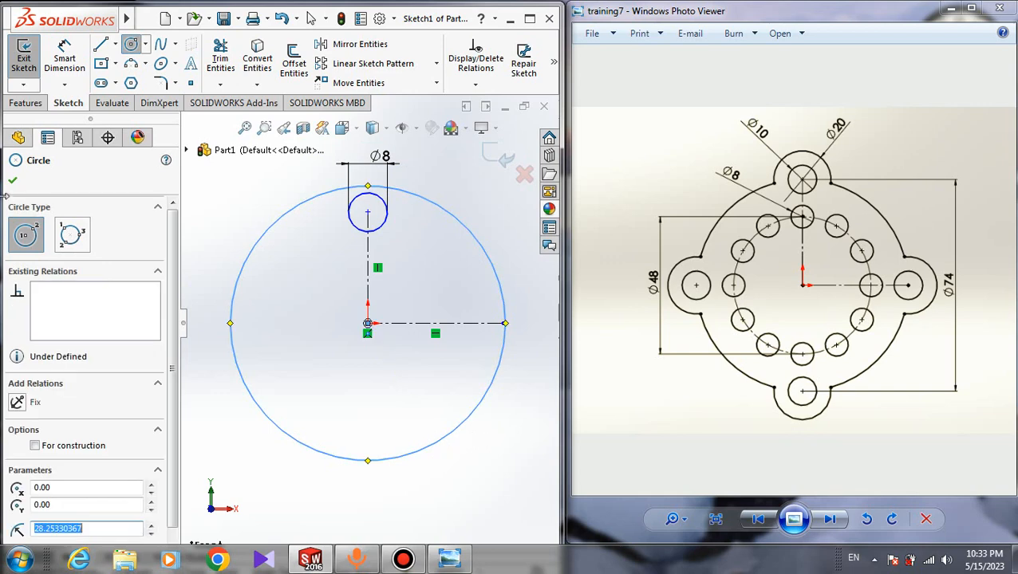
click(12, 180)
key(Escape)
click(243, 206)
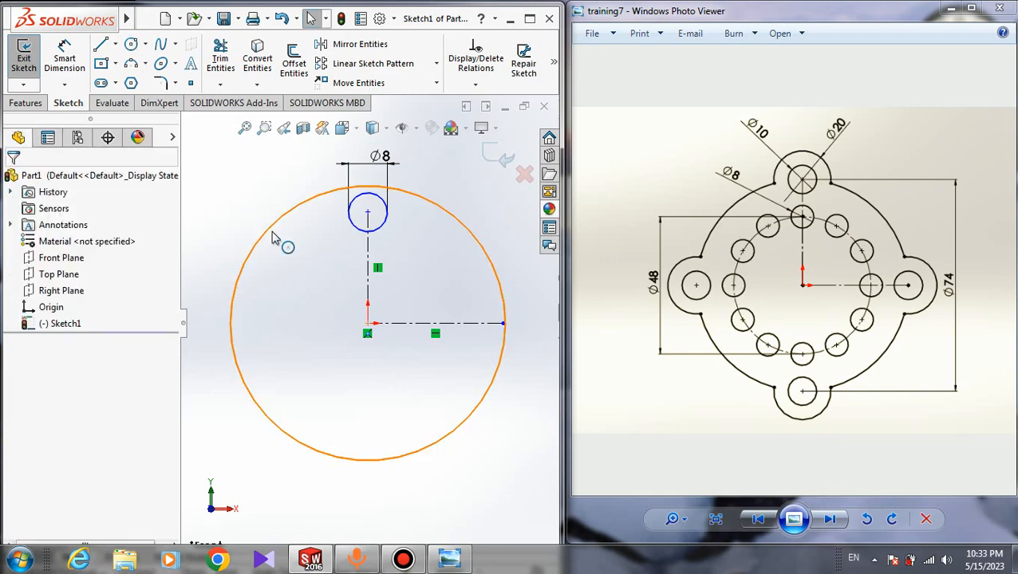
Convert the large circle around the origin to construction geometry
click(271, 238)
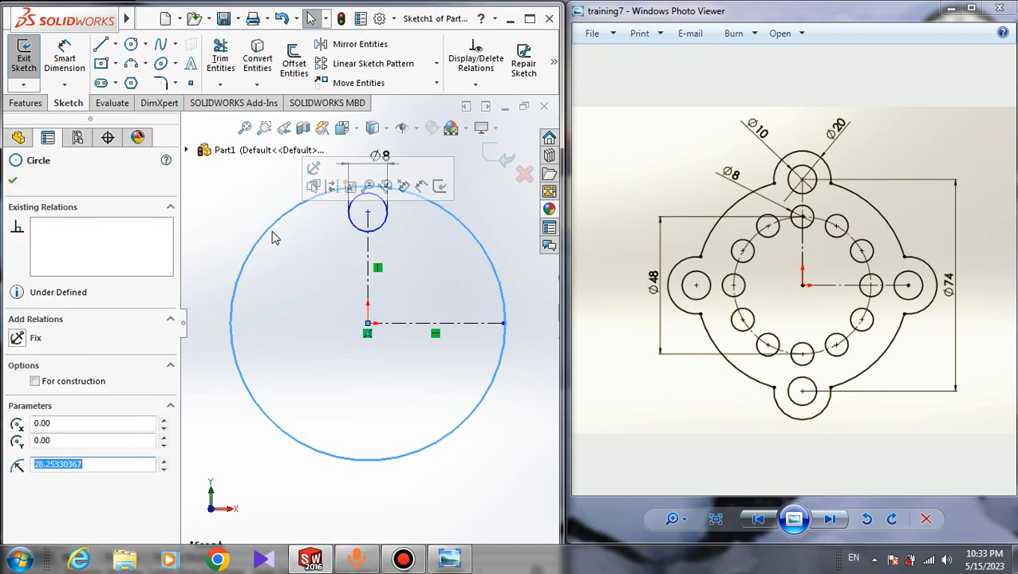
click(35, 382)
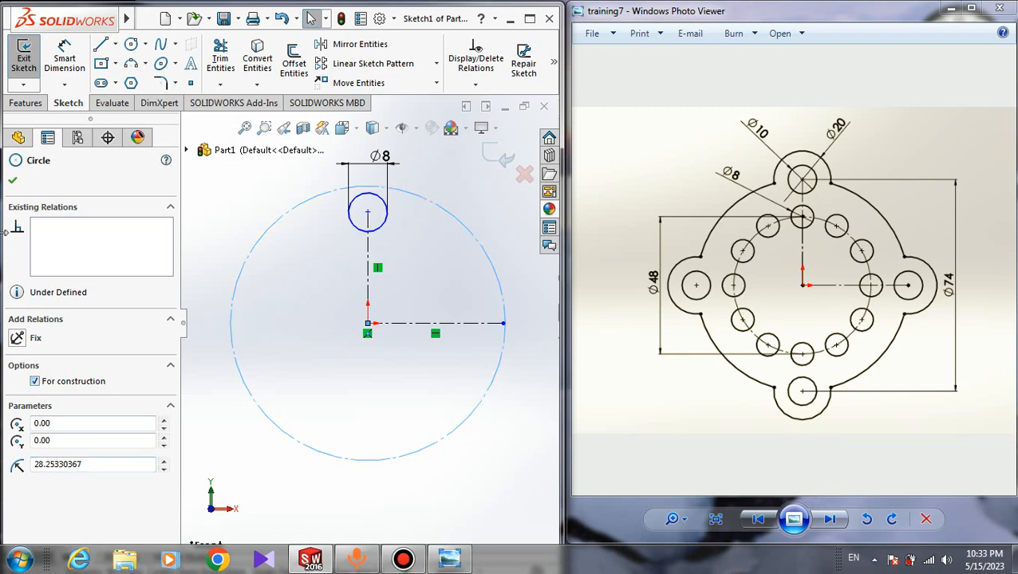
click(12, 180)
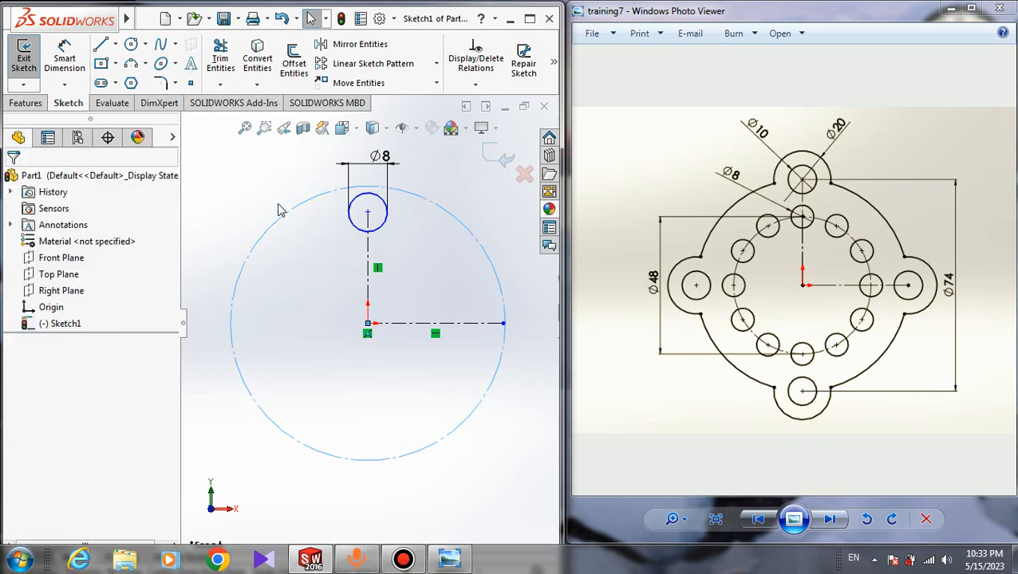
Add a coincident relation between the 8 mm circle's centre point and the large construction circle
click(429, 206)
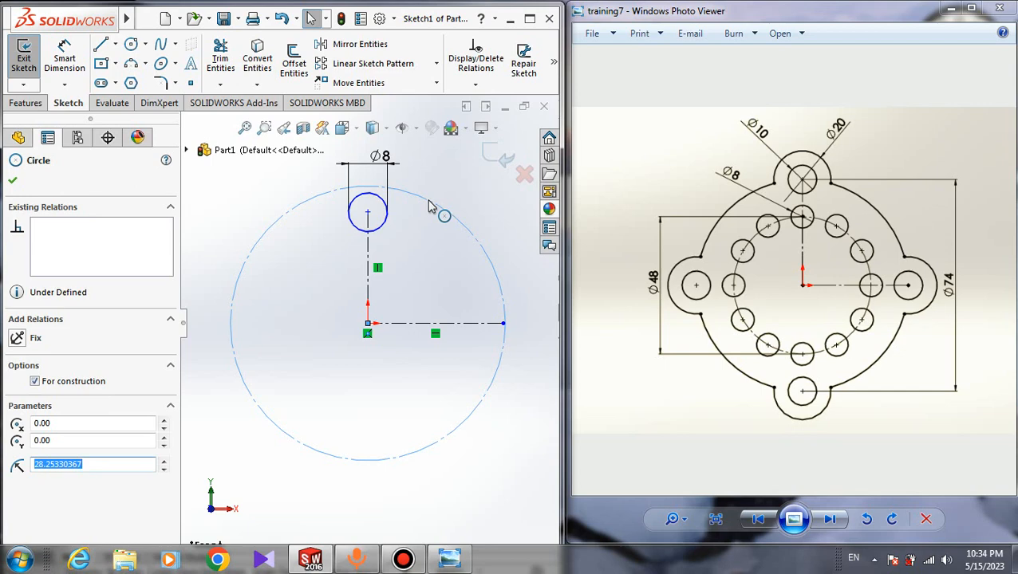
ctrl+click(367, 214)
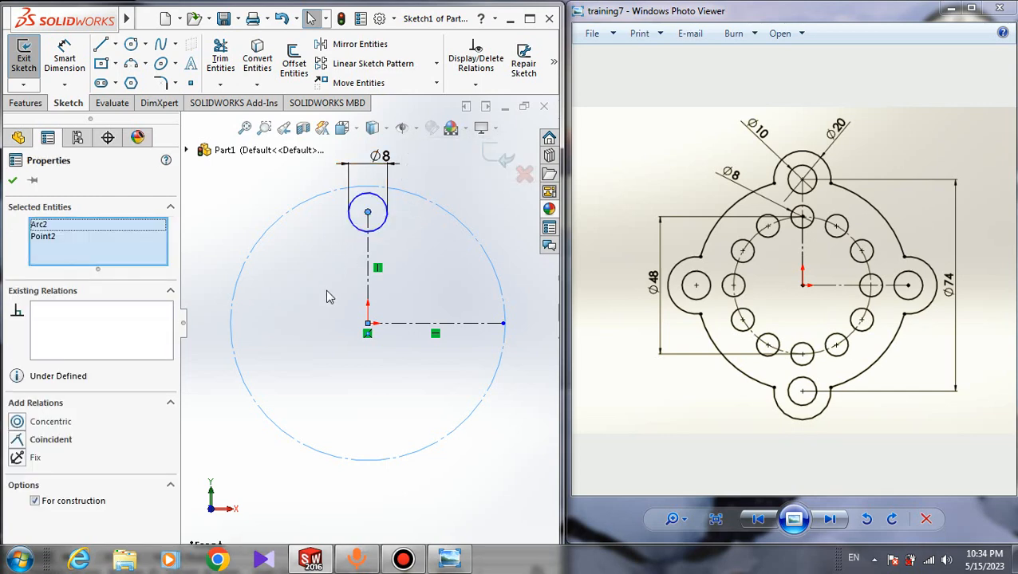
click(17, 439)
click(13, 181)
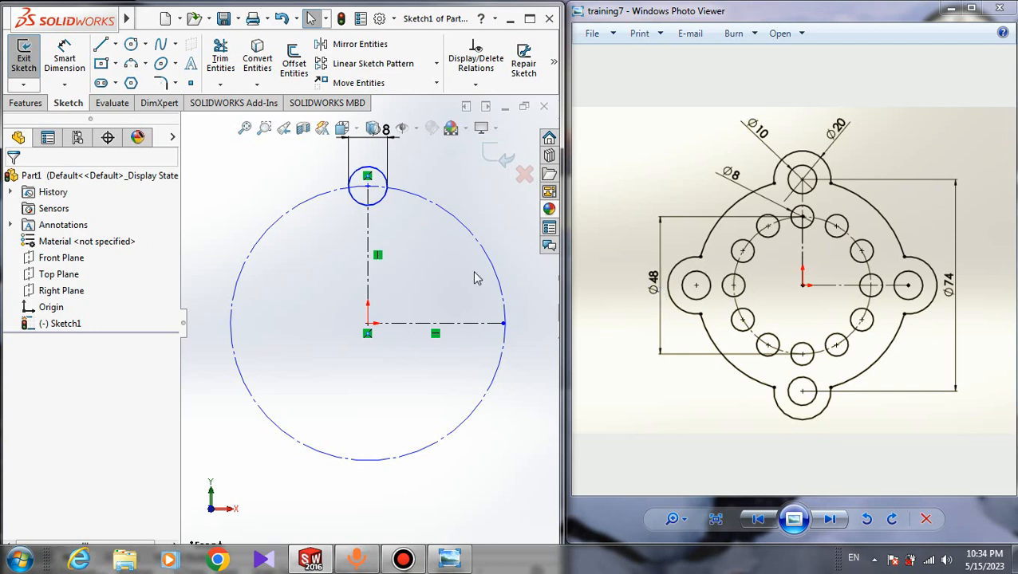
Dimension the large construction circle around the origin with a diameter of 48 mm
click(64, 58)
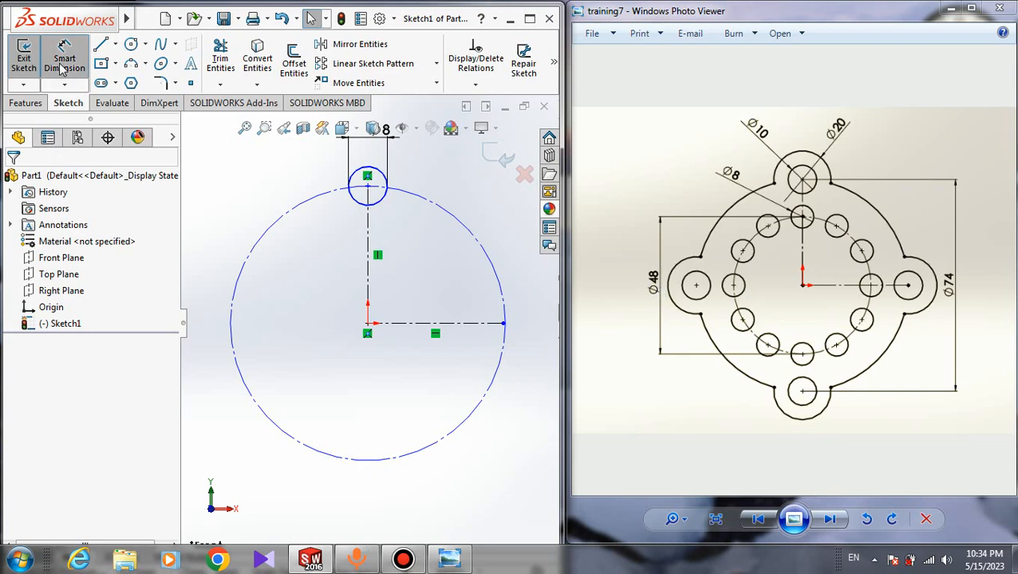
click(257, 252)
click(211, 265)
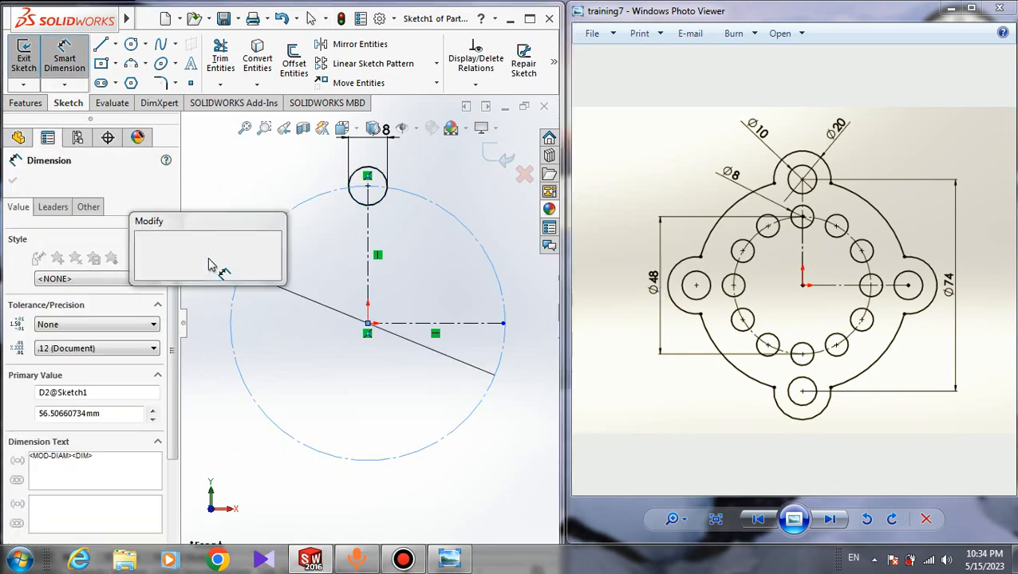
text(48)
key(Return)
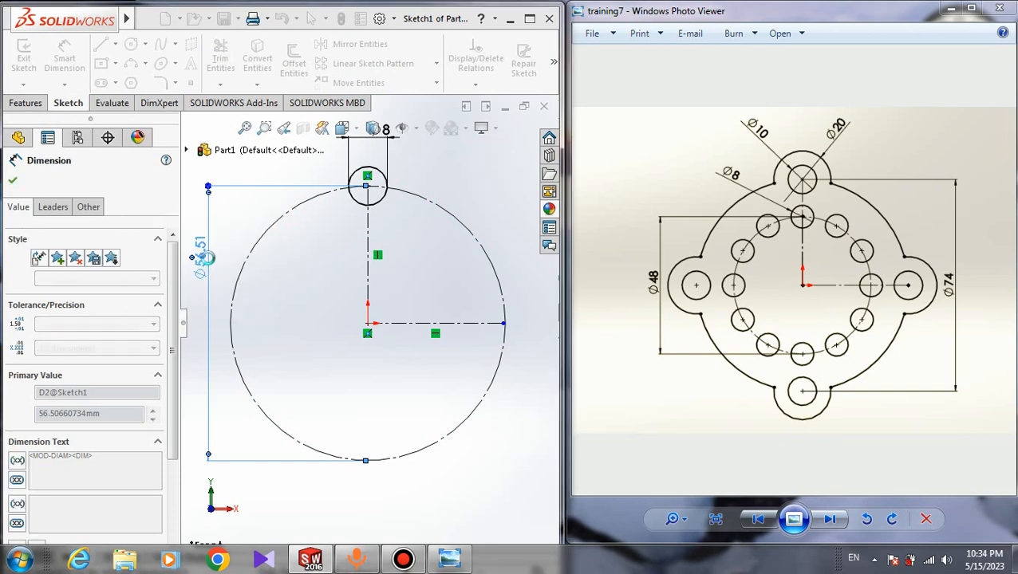
click(12, 180)
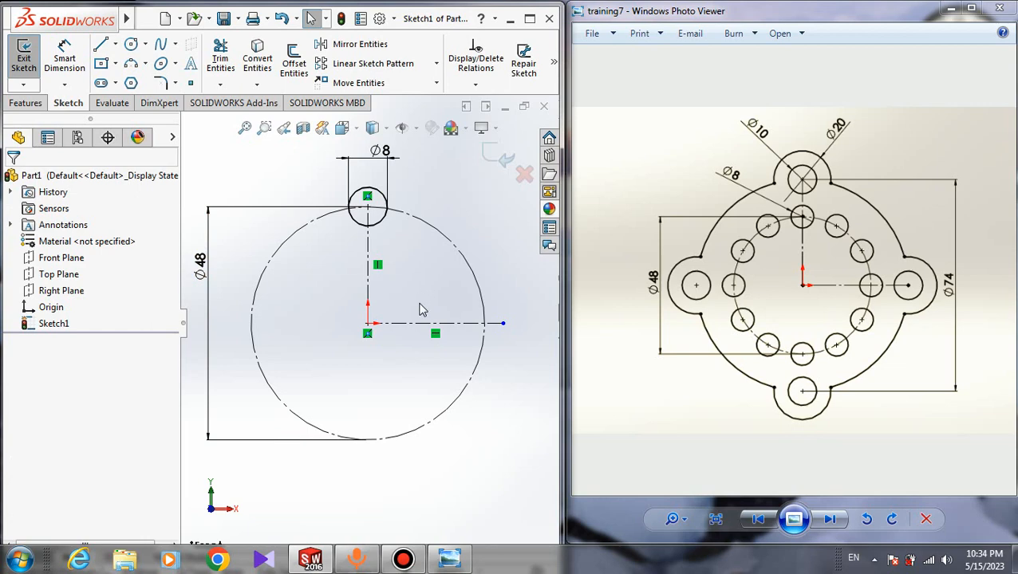
Stretch the horizontal centerline by moving its free endpoint to about 34 mm from the origin
scroll(521, 345, up, 3)
scroll(520, 346, down, 5)
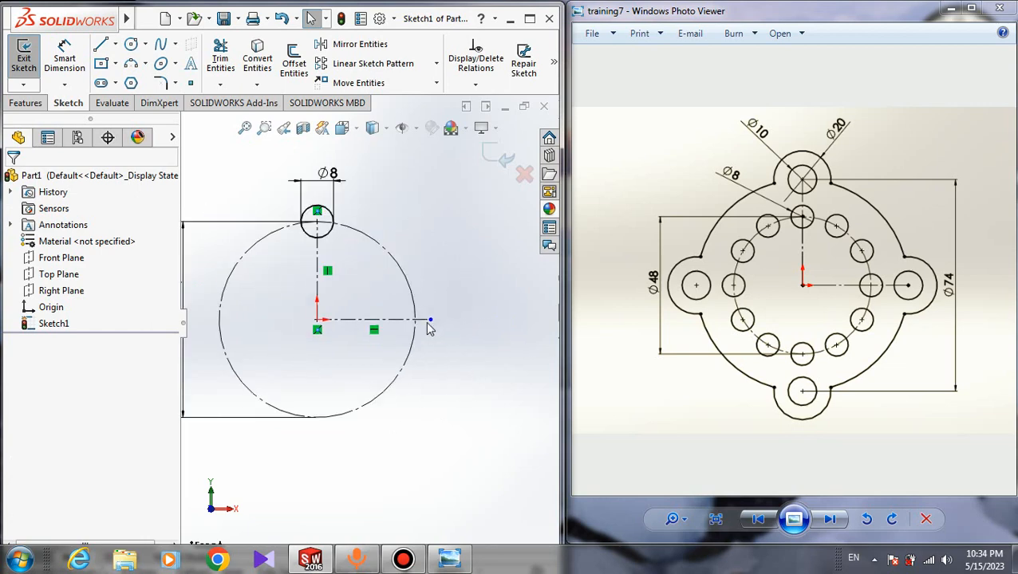
scroll(375, 331, down, 4)
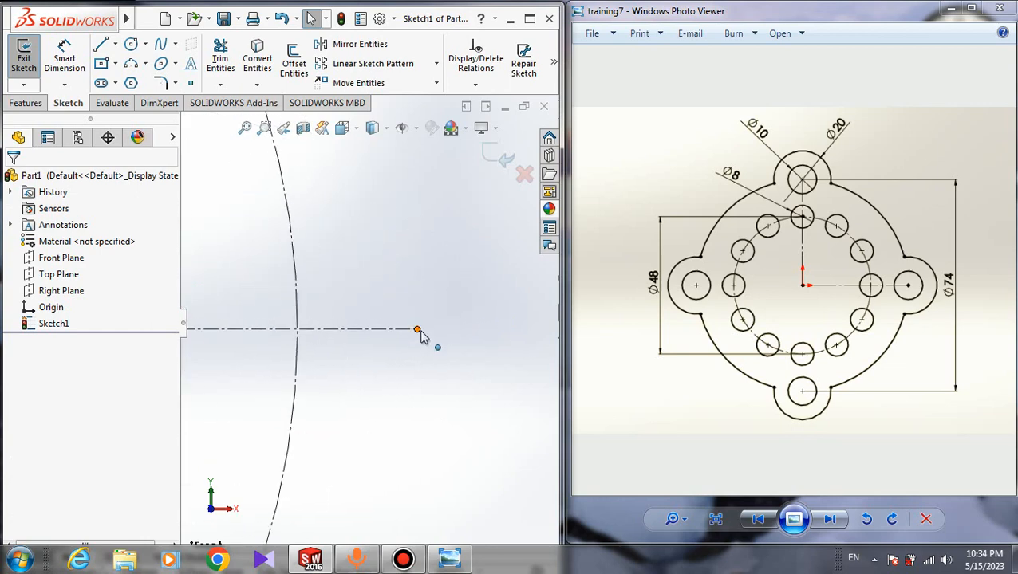
scroll(327, 359, up, 5)
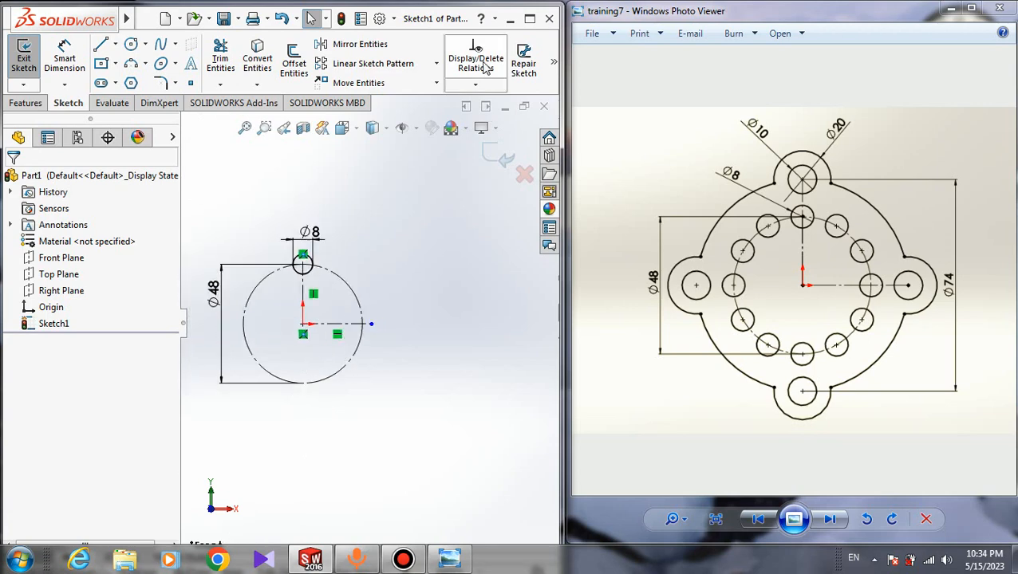
click(529, 19)
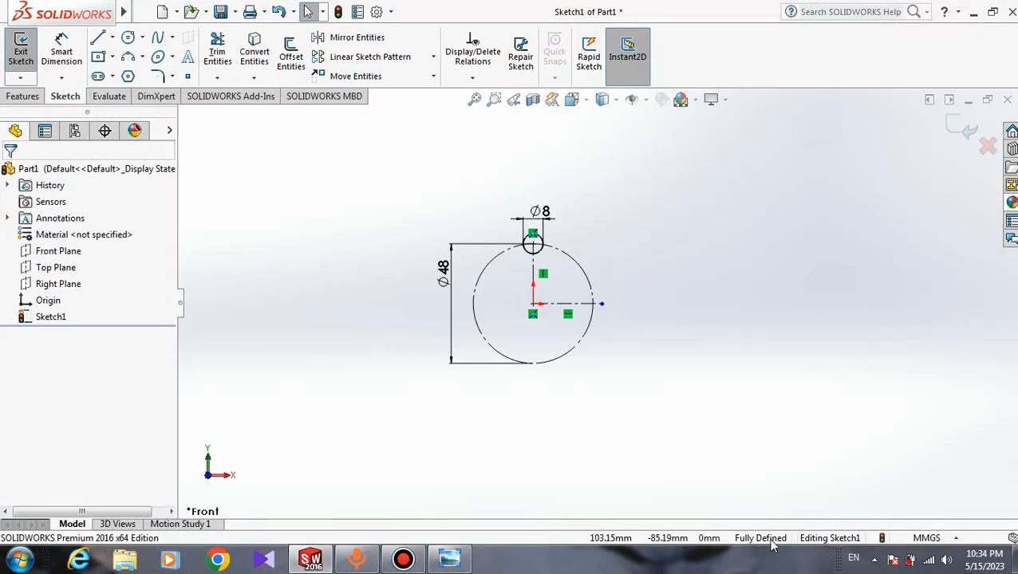
scroll(662, 482, down, 1)
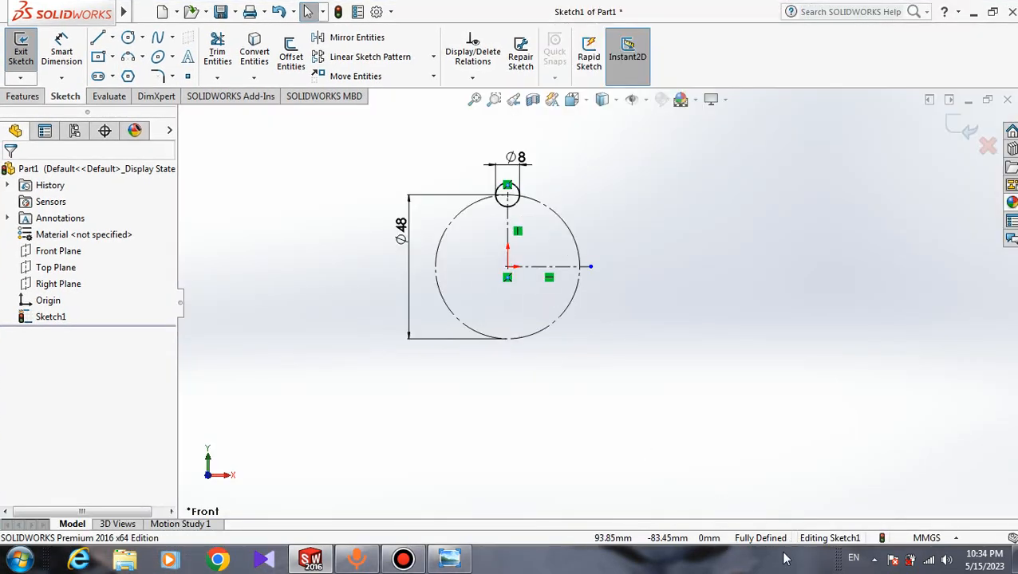
scroll(551, 275, down, 8)
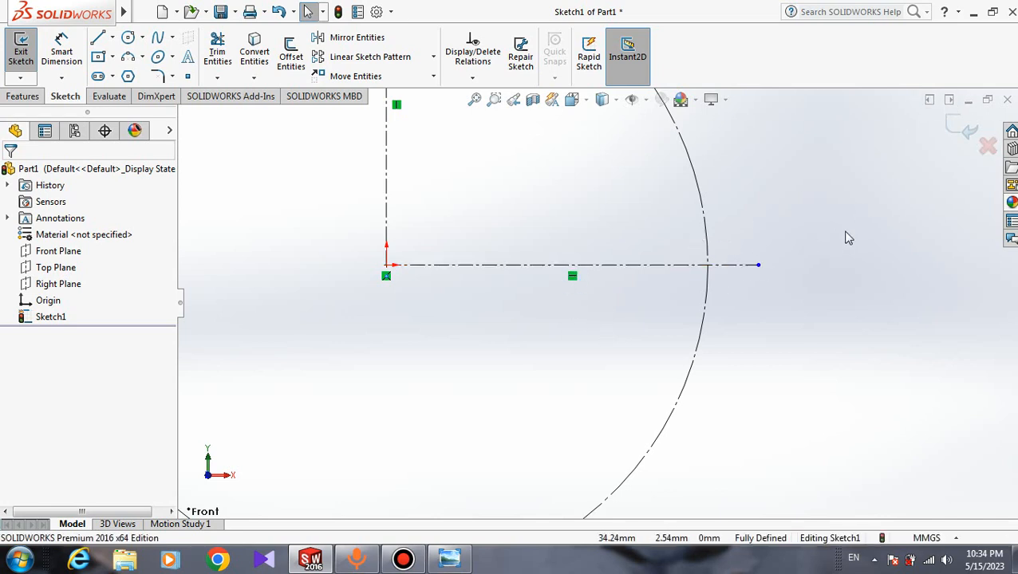
drag(760, 265, 844, 266)
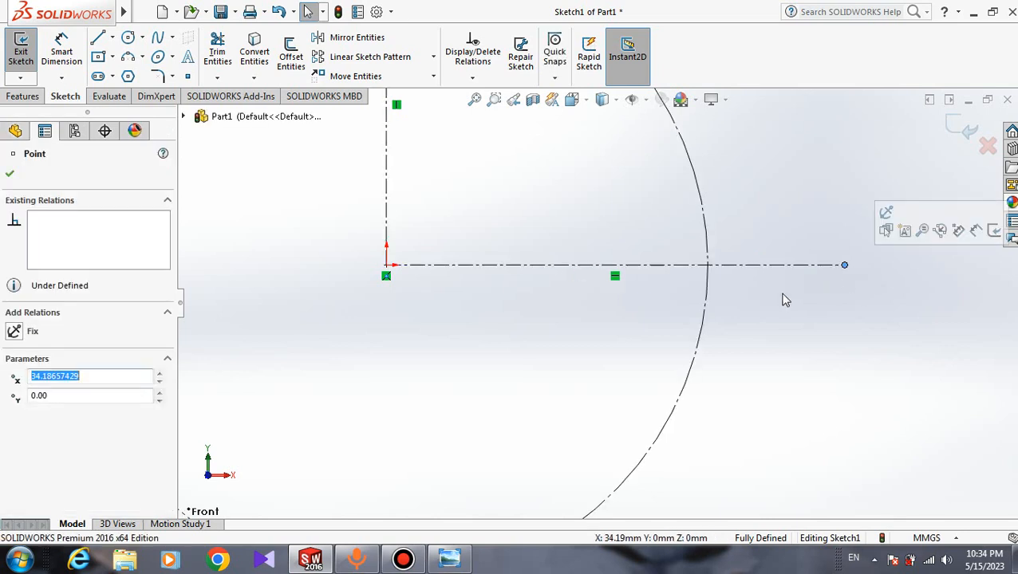
click(815, 322)
Move the horizontal centerline's free endpoint onto the 48 mm construction circle so it snaps coincident with it
scroll(850, 276, down, 4)
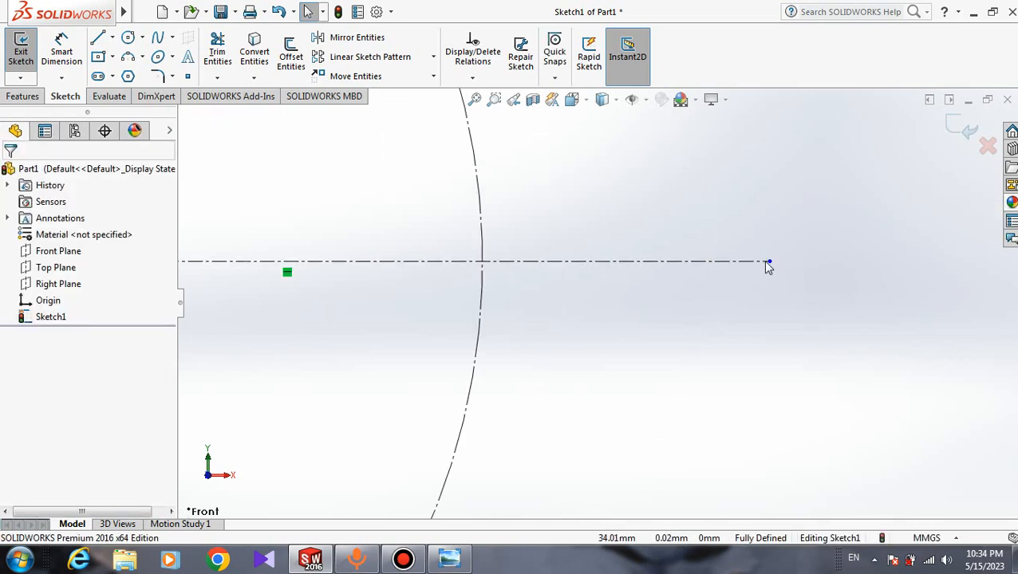
scroll(751, 284, up, 4)
mouse_move(682, 286)
mouse_down()
mouse_move(642, 301)
mouse_move(541, 308)
mouse_up()
scroll(545, 297, down, 3)
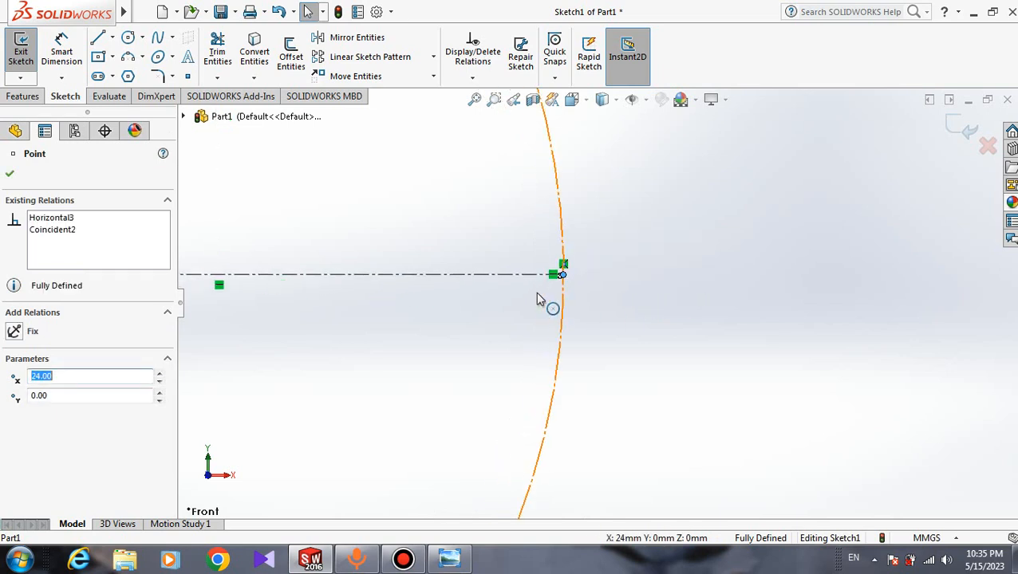
Examine the construction circle's relations and definition status, and compare the sketch with the training7 reference drawing
click(992, 11)
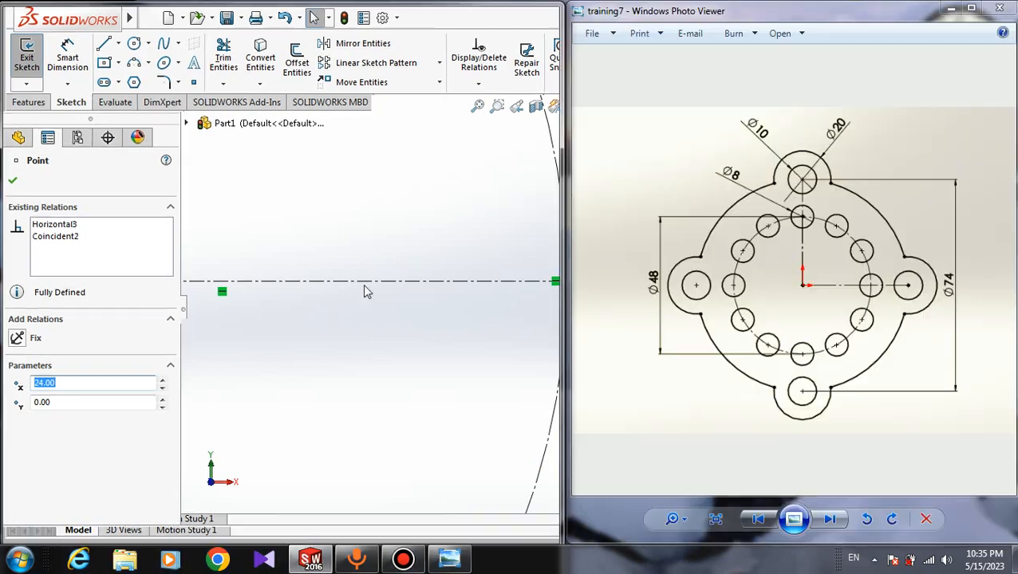
click(529, 18)
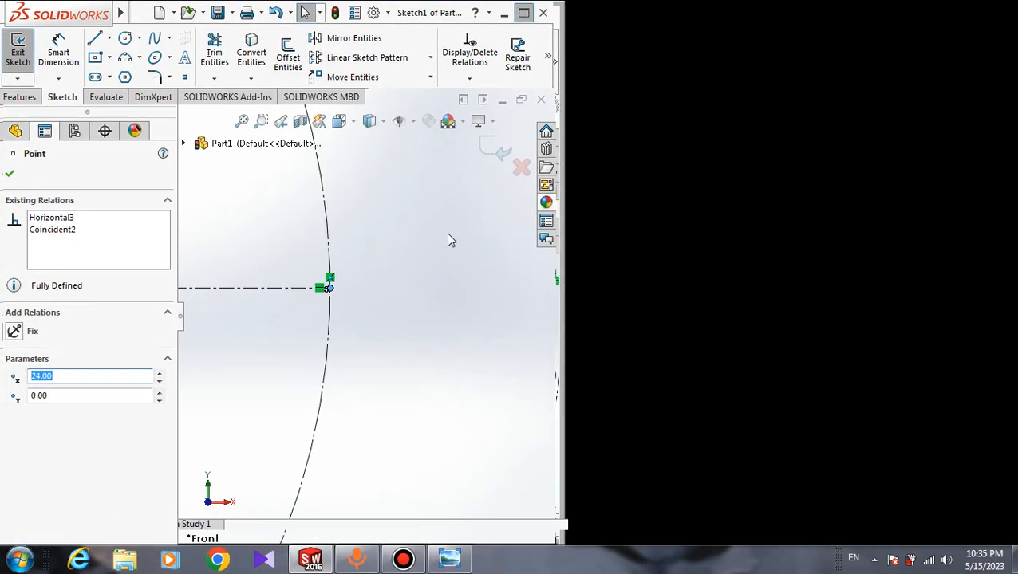
scroll(560, 245, up, 10)
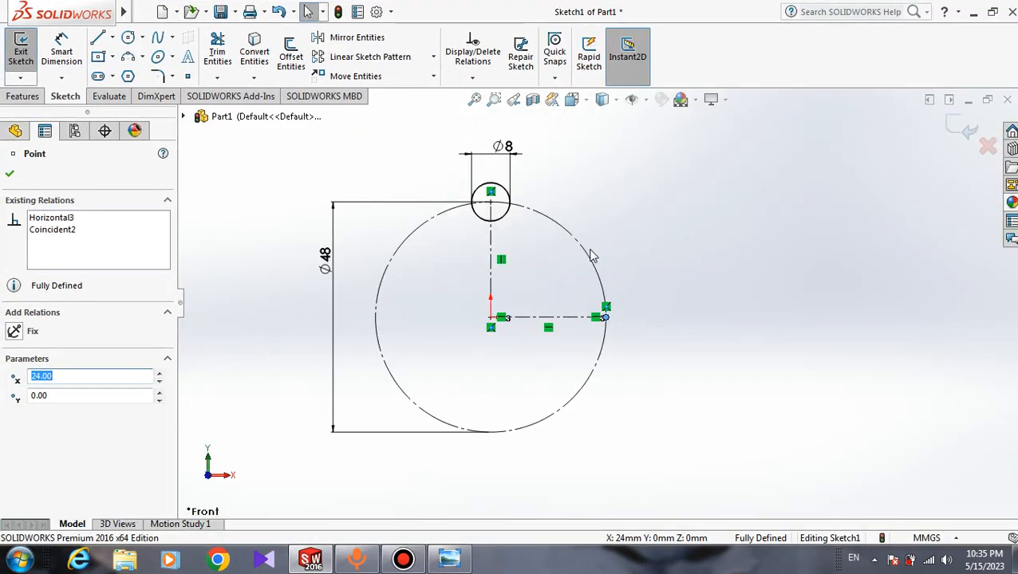
mouse_move(587, 248)
mouse_down()
mouse_move(611, 246)
mouse_move(592, 262)
mouse_up()
click(591, 267)
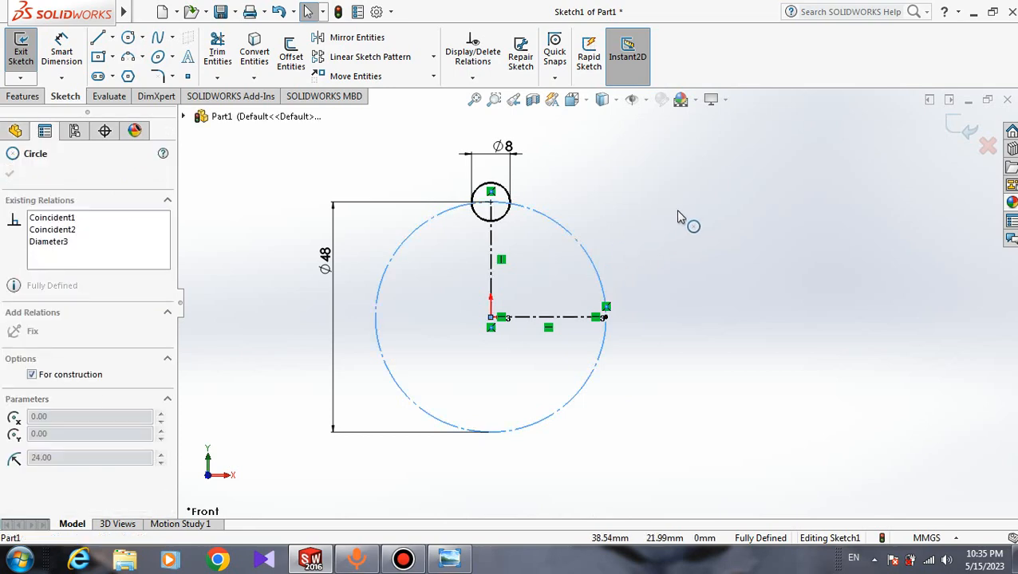
click(532, 265)
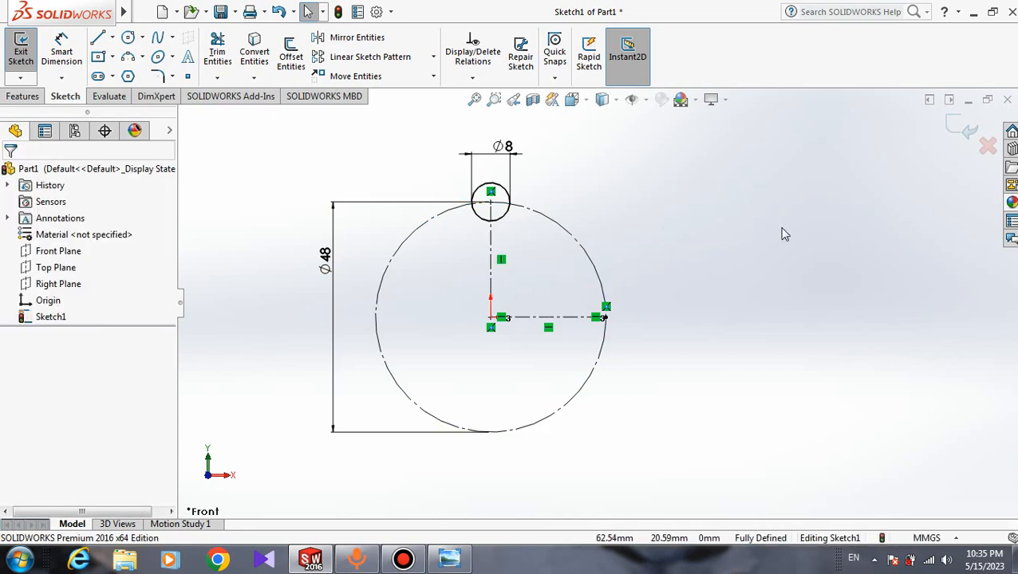
click(993, 12)
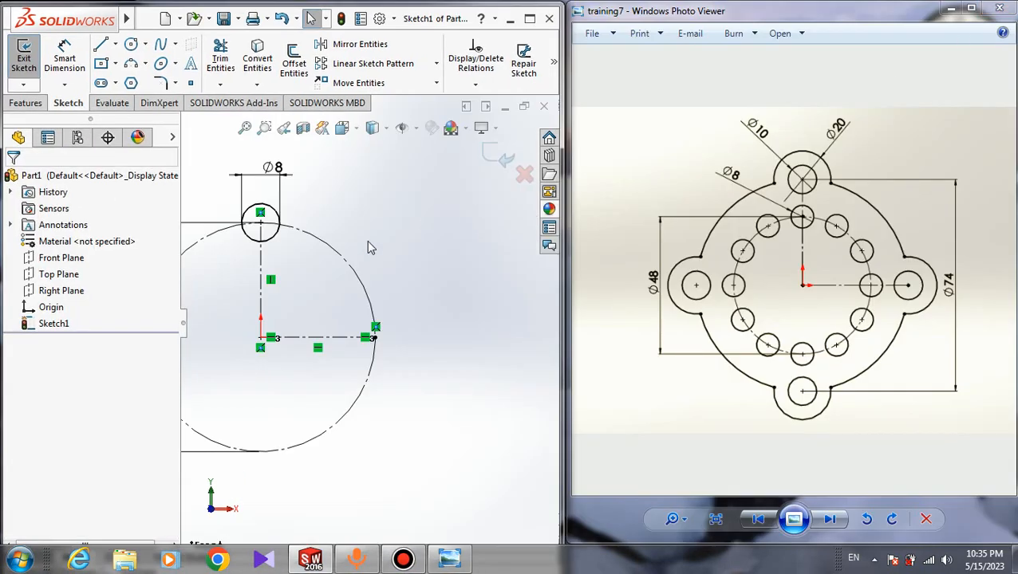
click(529, 19)
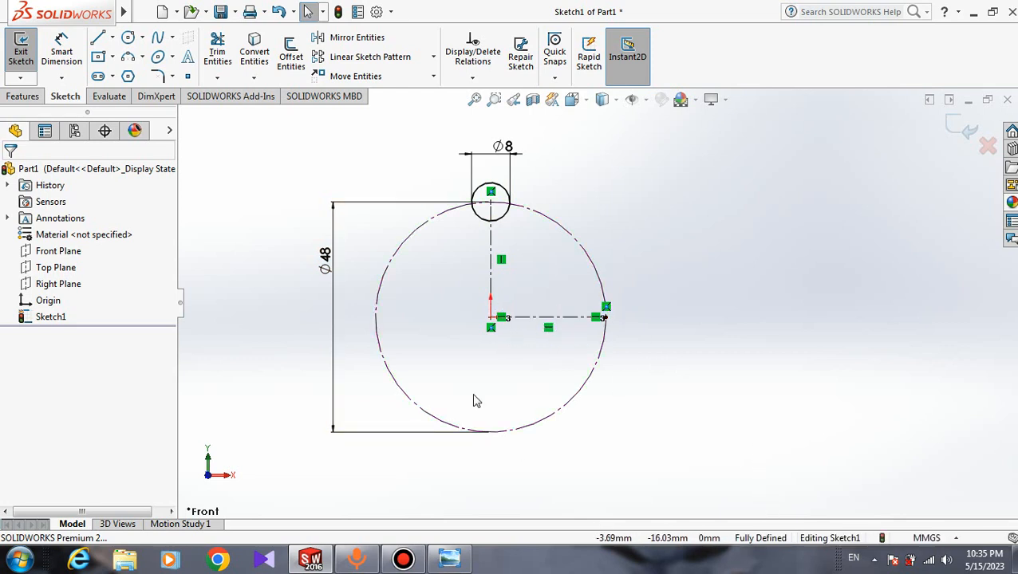
click(992, 11)
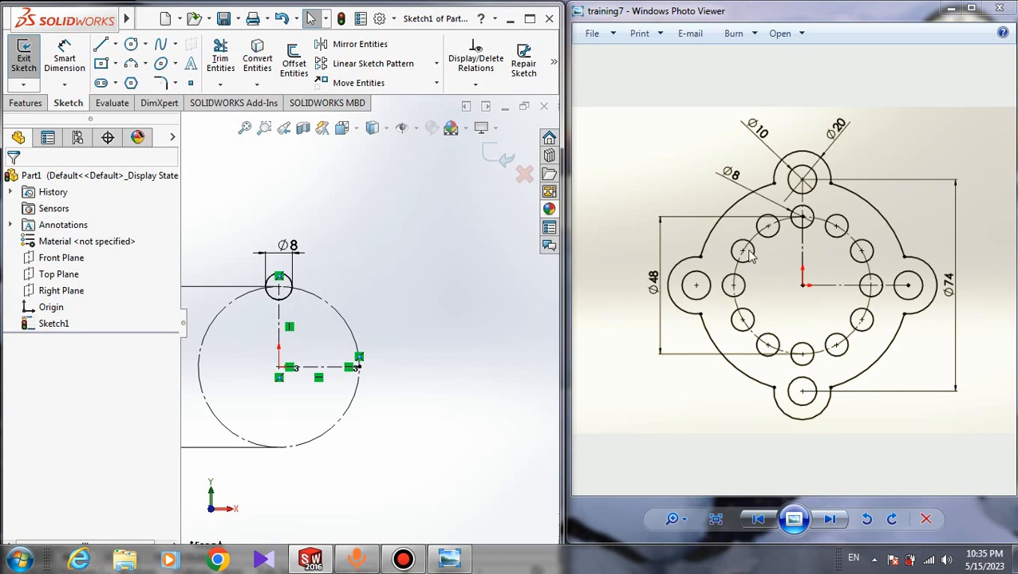
Create a Circular Sketch Pattern of the 8 mm circle about the origin with 12 equally spaced instances over 360 degrees
click(530, 19)
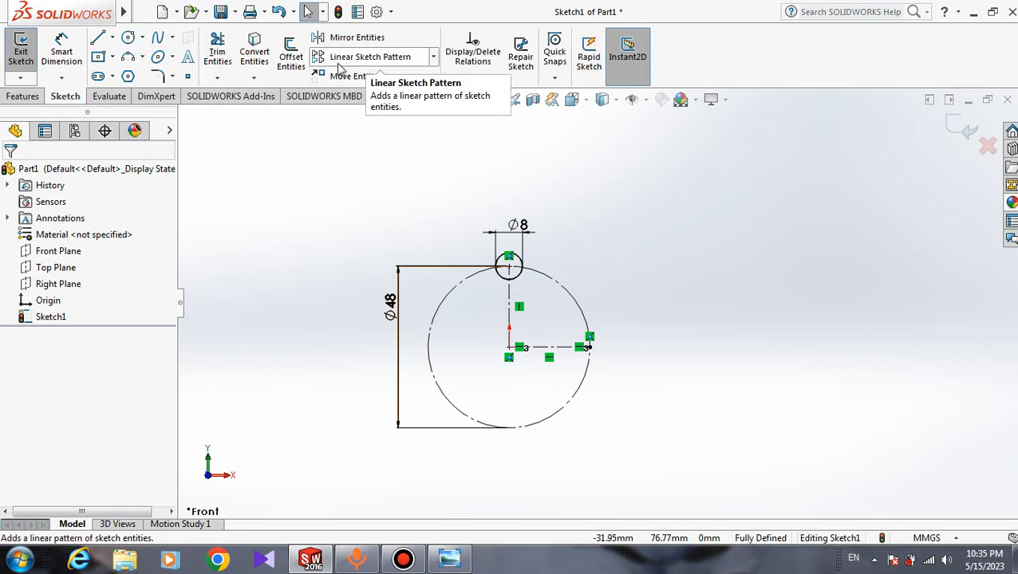
click(434, 59)
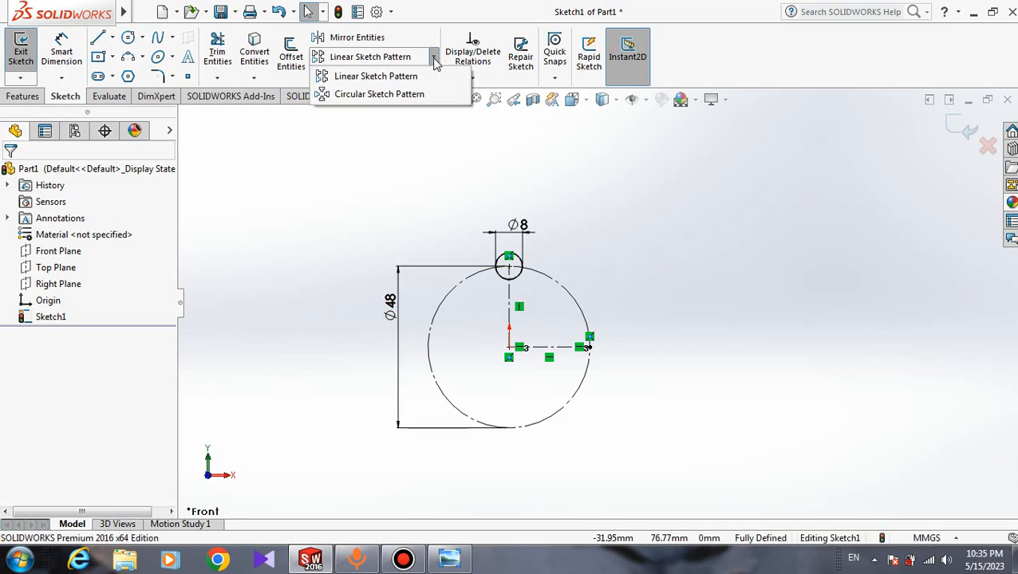
click(410, 96)
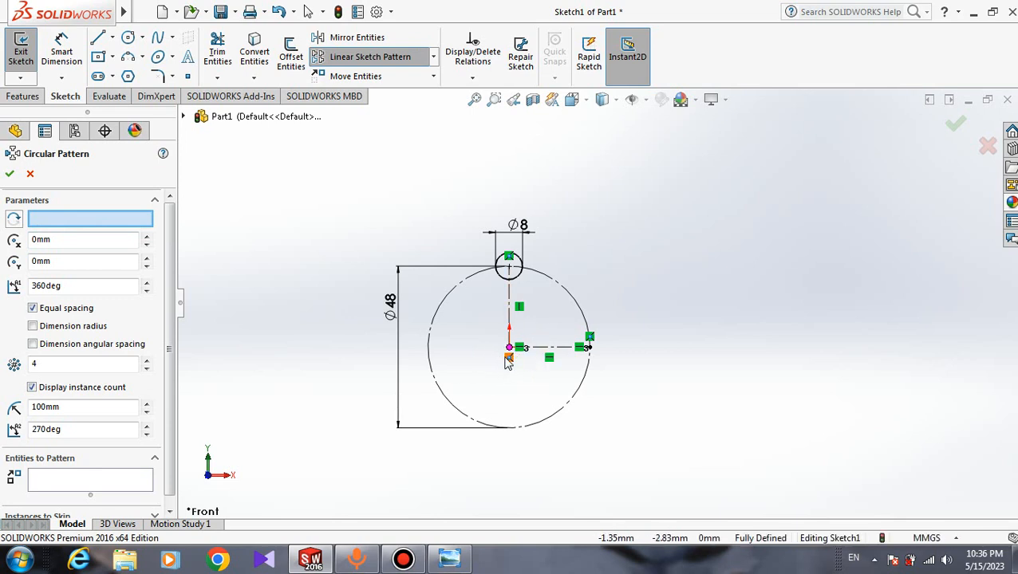
click(117, 481)
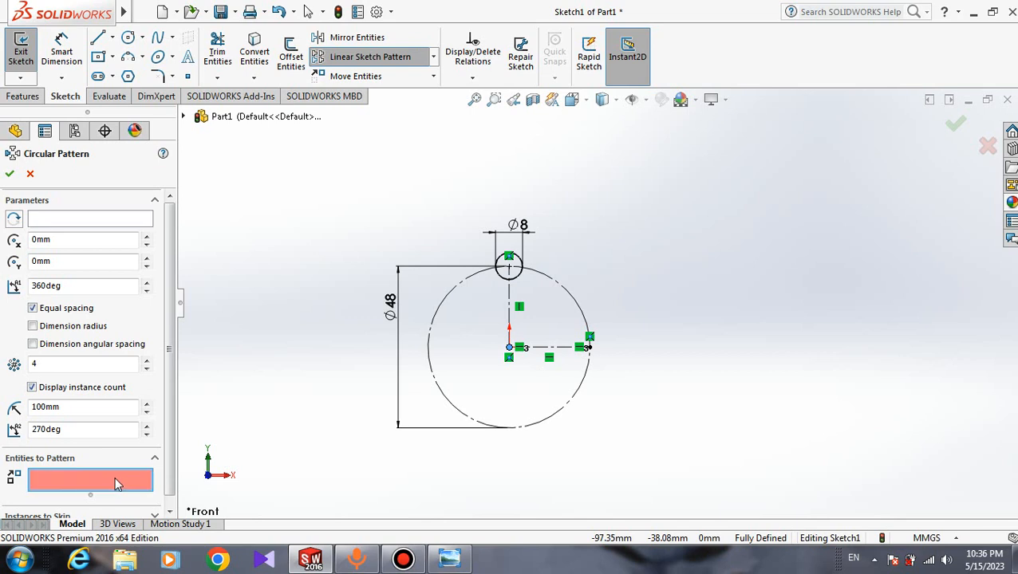
click(513, 280)
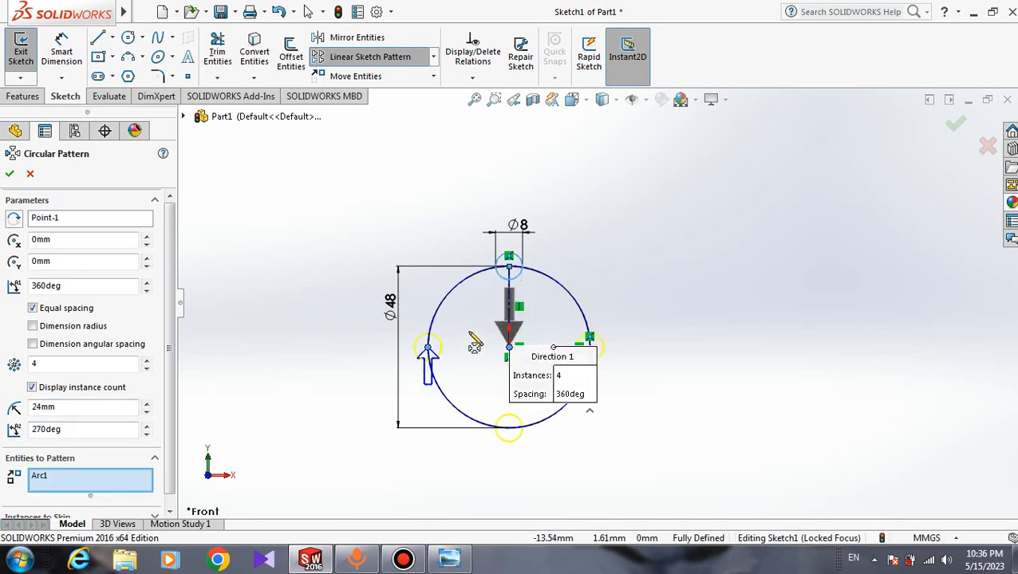
scroll(475, 341, down, 3)
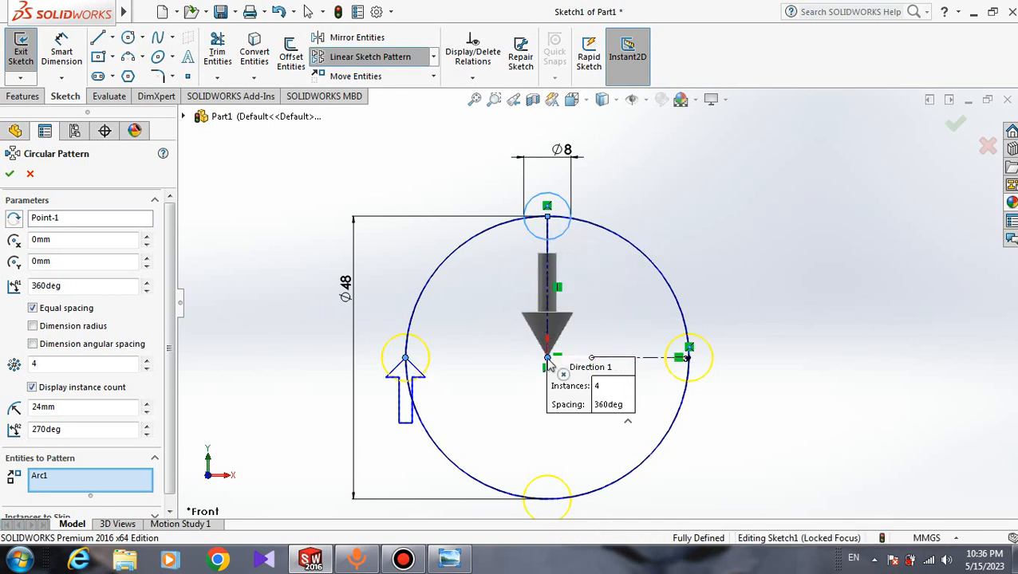
click(994, 16)
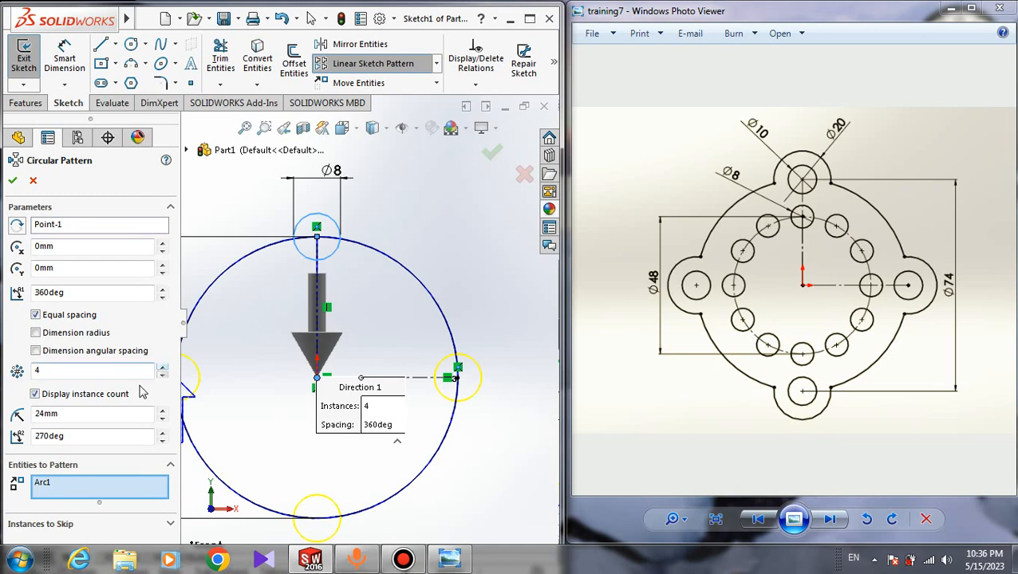
click(53, 370)
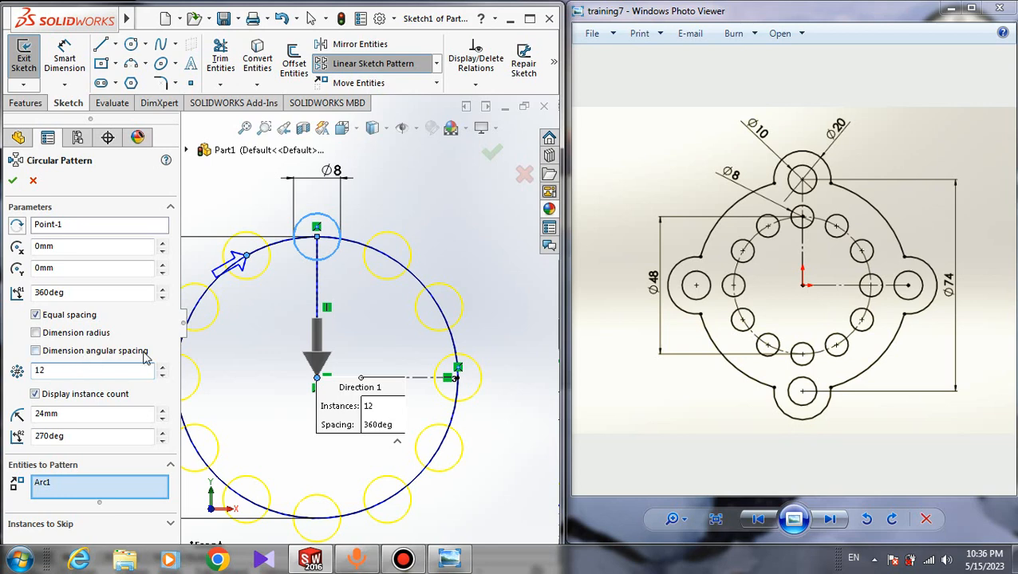
click(13, 184)
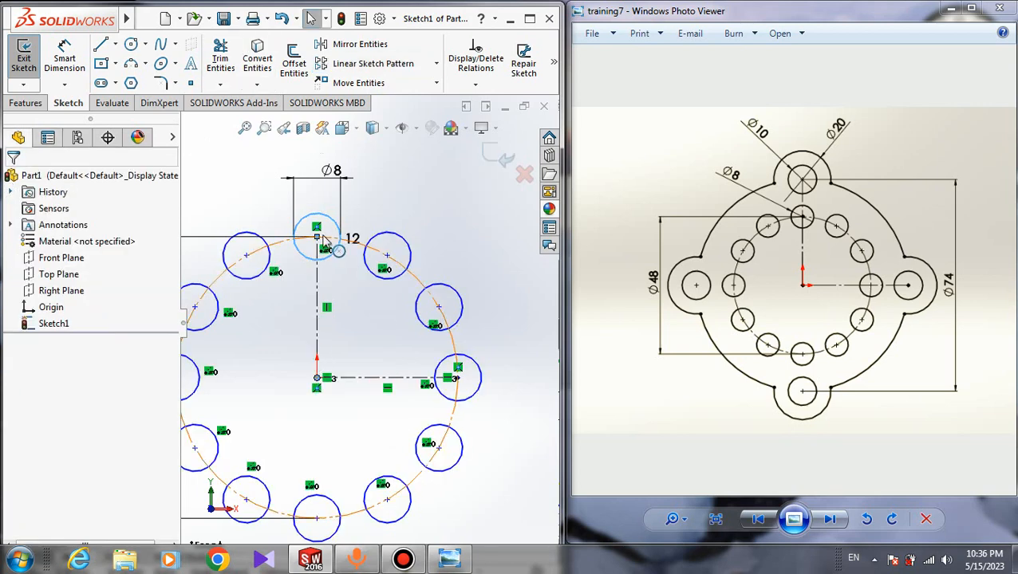
Pull one of the patterned circles off the construction circle to test whether the pattern can still move
key(f)
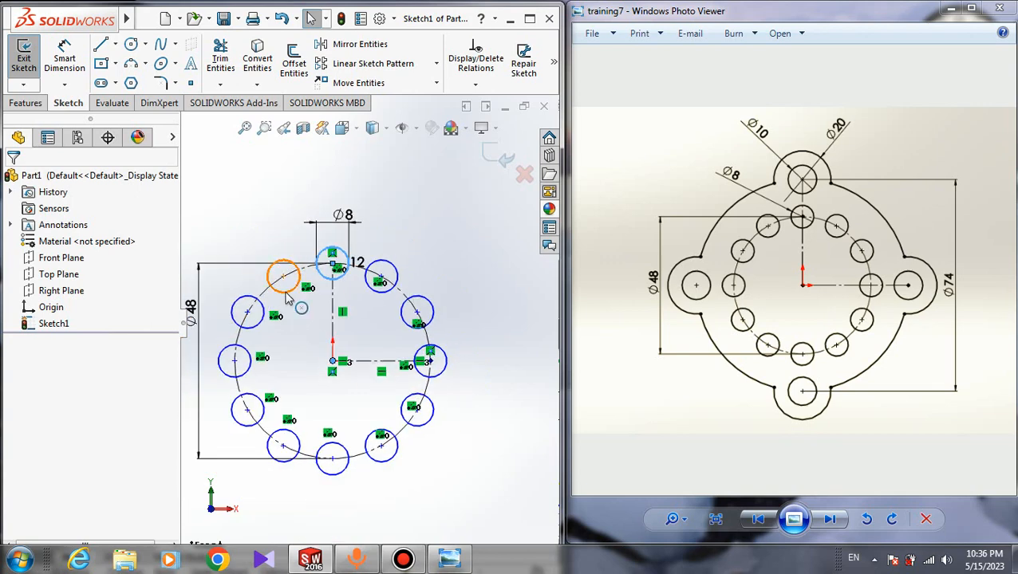
drag(284, 277, 280, 323)
key(Escape)
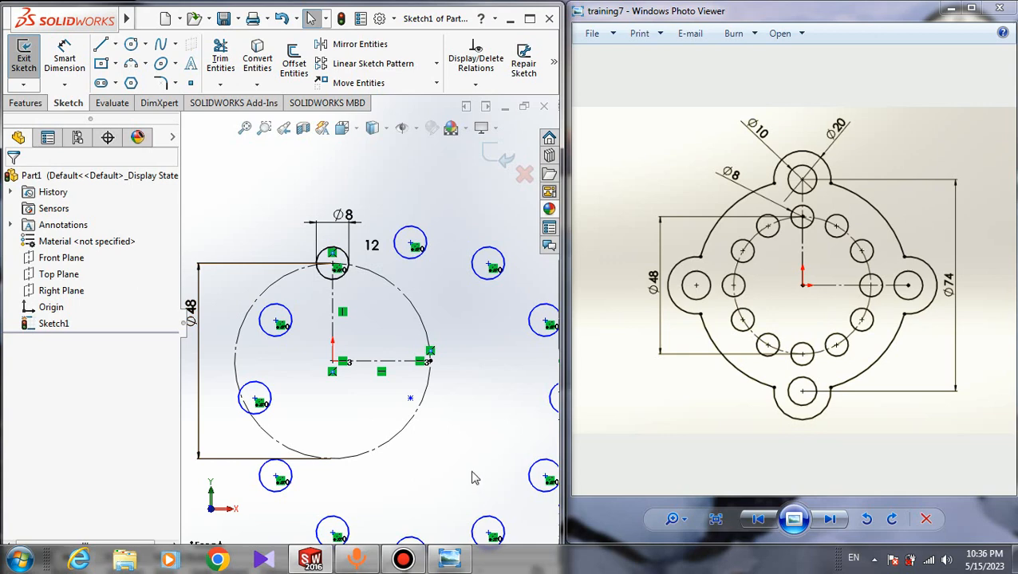
Add a coincident relation between the centre point of the patterned circle at the upper left and the 48 mm construction circle
click(276, 322)
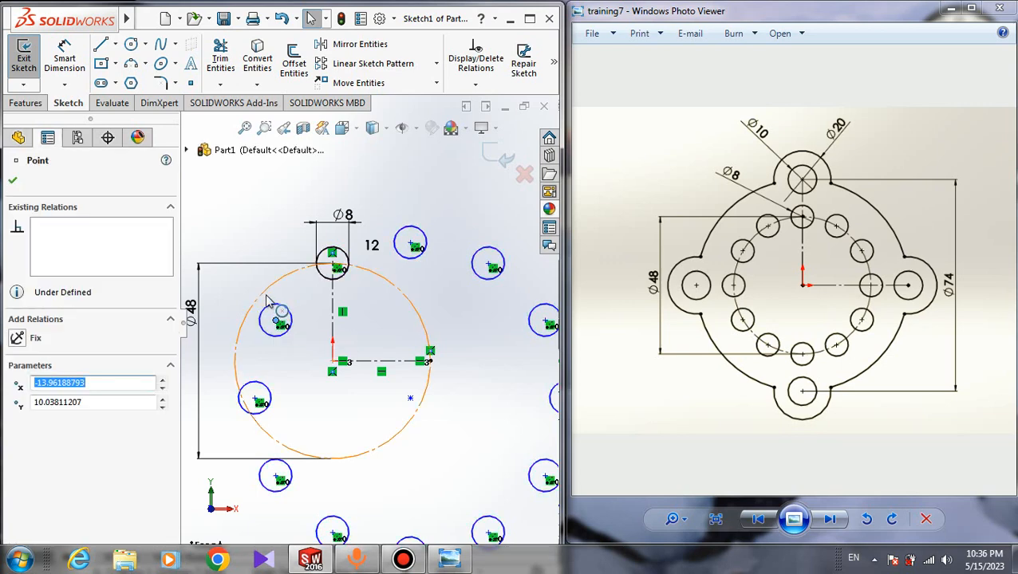
ctrl+click(268, 301)
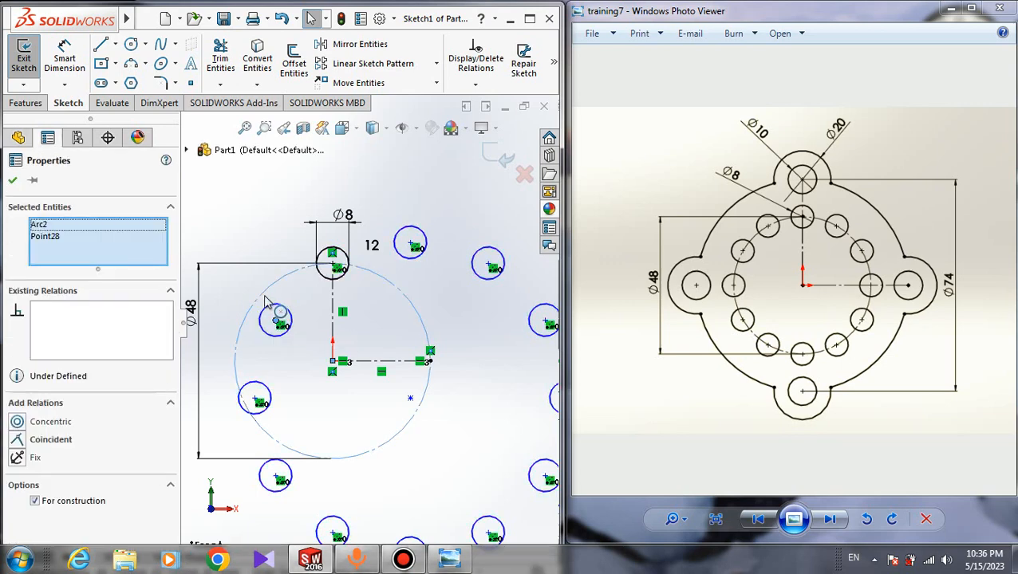
click(17, 440)
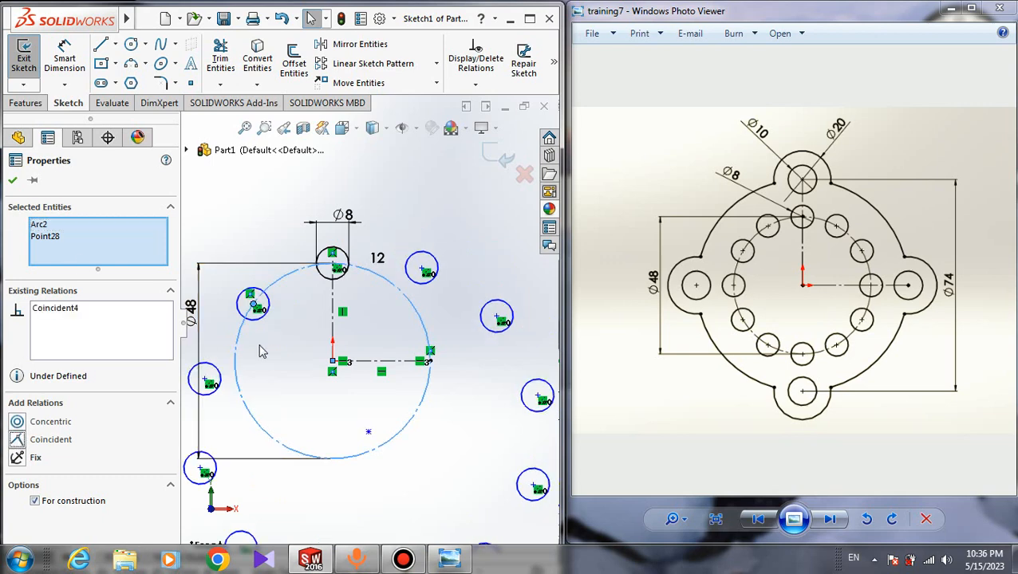
Add a coincident relation between the 48 mm construction circle and the centre of the stray 8 mm circle at the upper right, second clockwise from the top
click(13, 181)
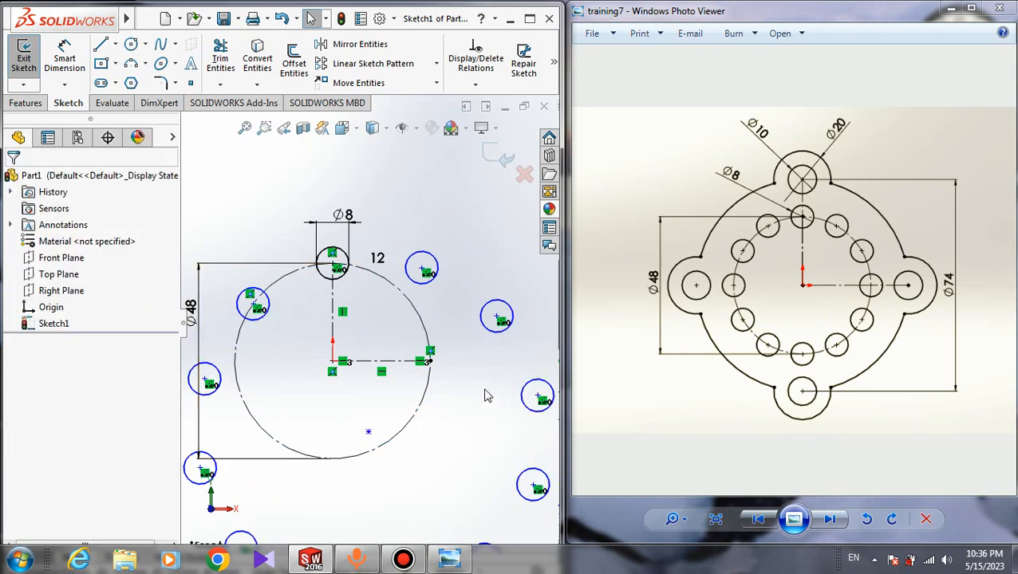
click(497, 317)
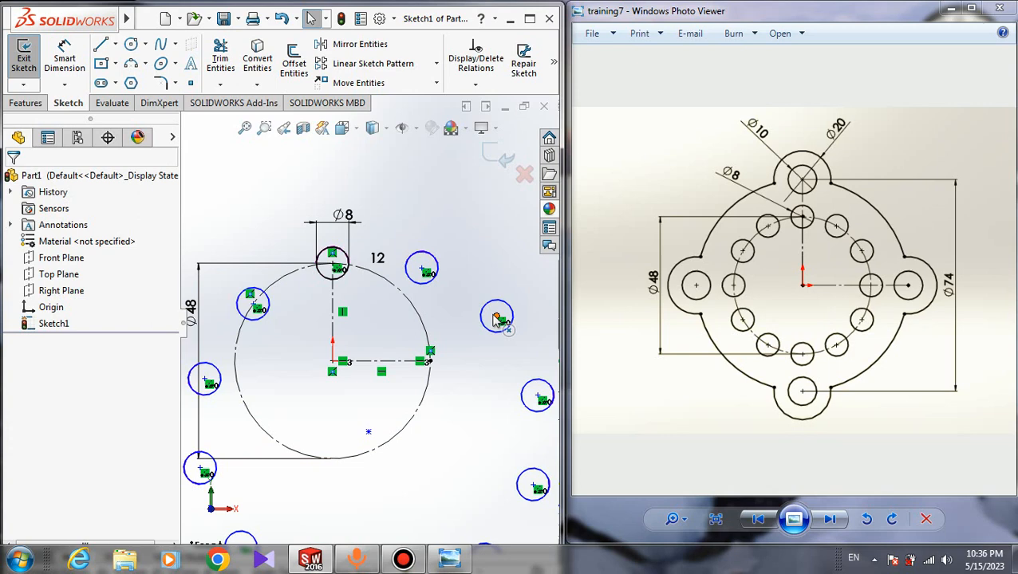
click(498, 319)
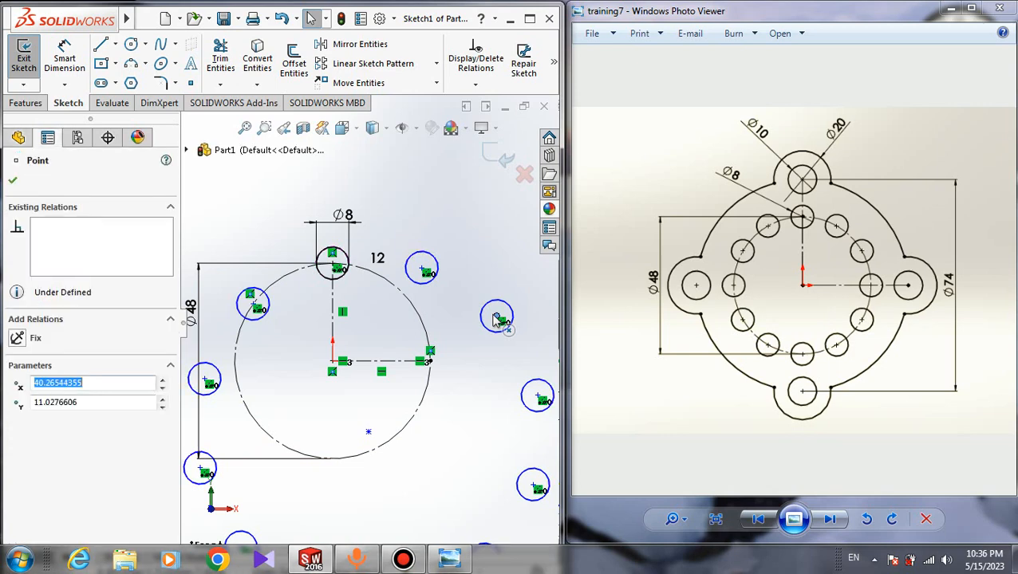
ctrl+click(428, 331)
click(17, 440)
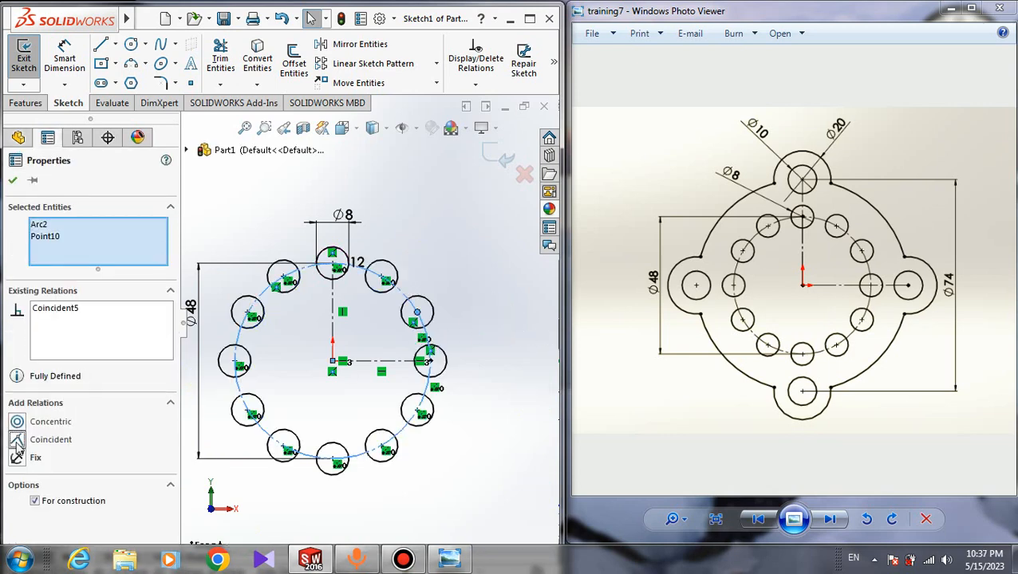
click(13, 182)
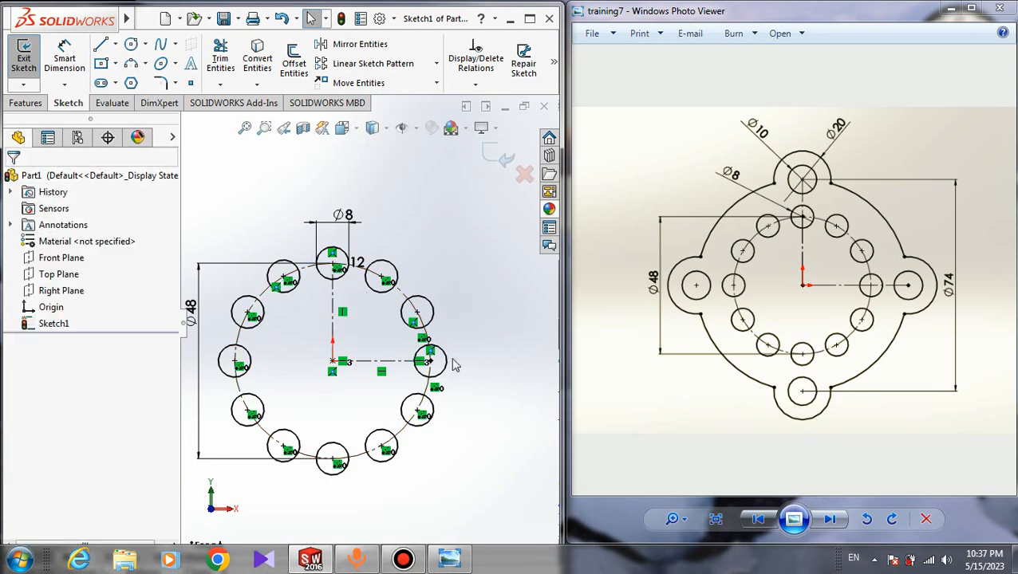
Sketch a circle about 11 mm in diameter above the twelve-hole pattern, with its centre vertically in line with the origin
scroll(431, 305, up, 2)
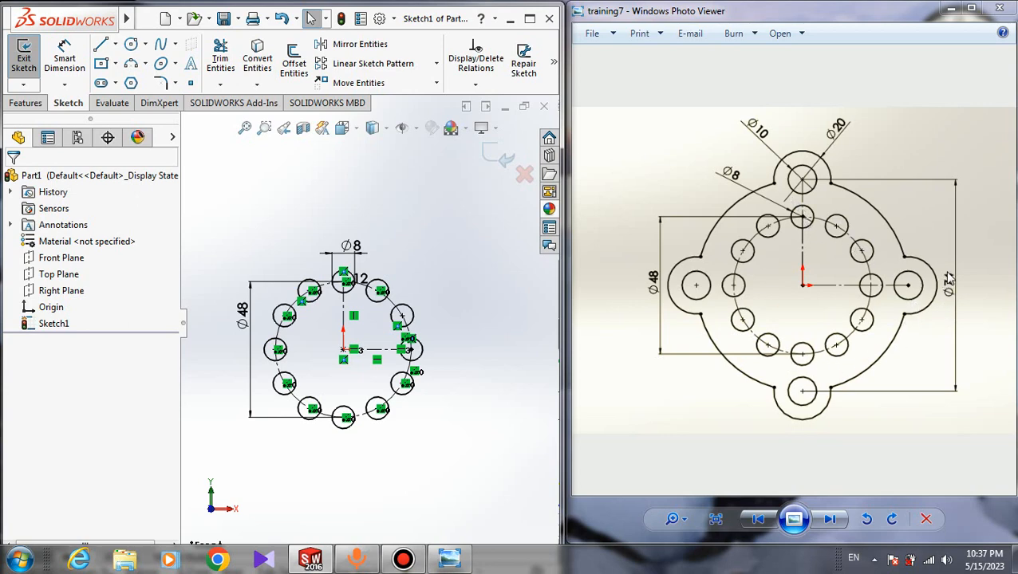
click(134, 44)
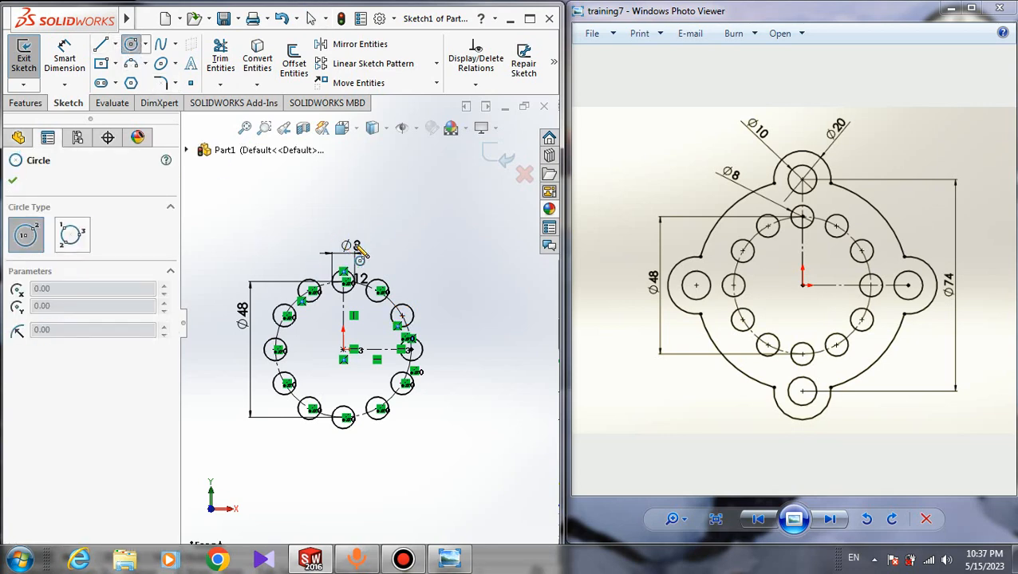
scroll(355, 235, down, 3)
click(355, 233)
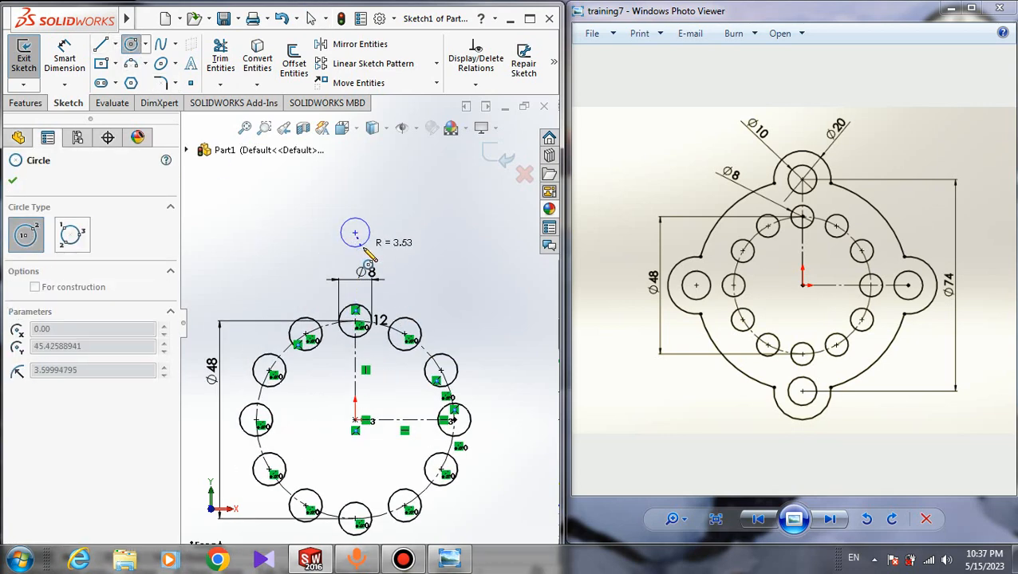
click(378, 234)
key(Escape)
key(Escape)
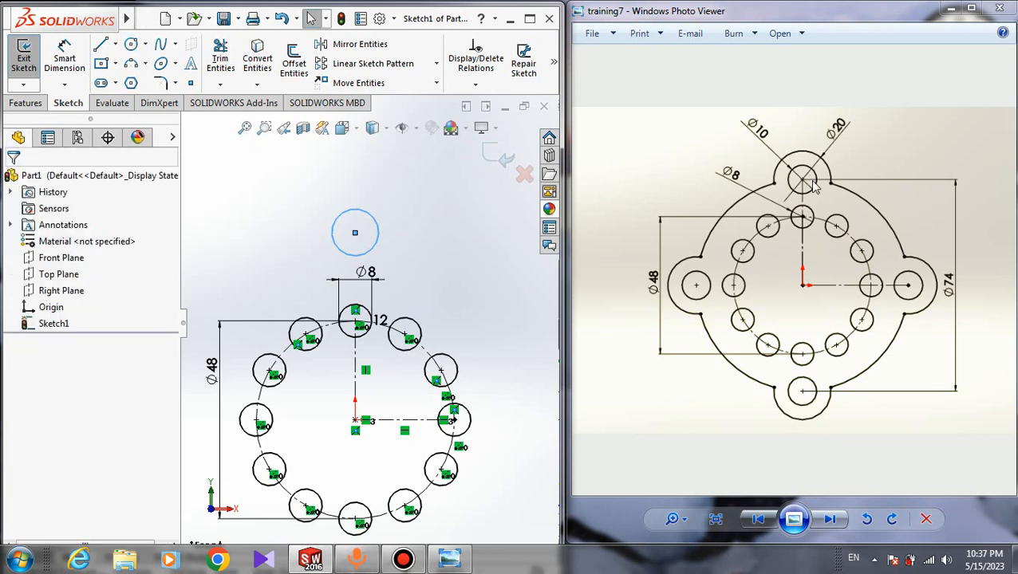
click(234, 188)
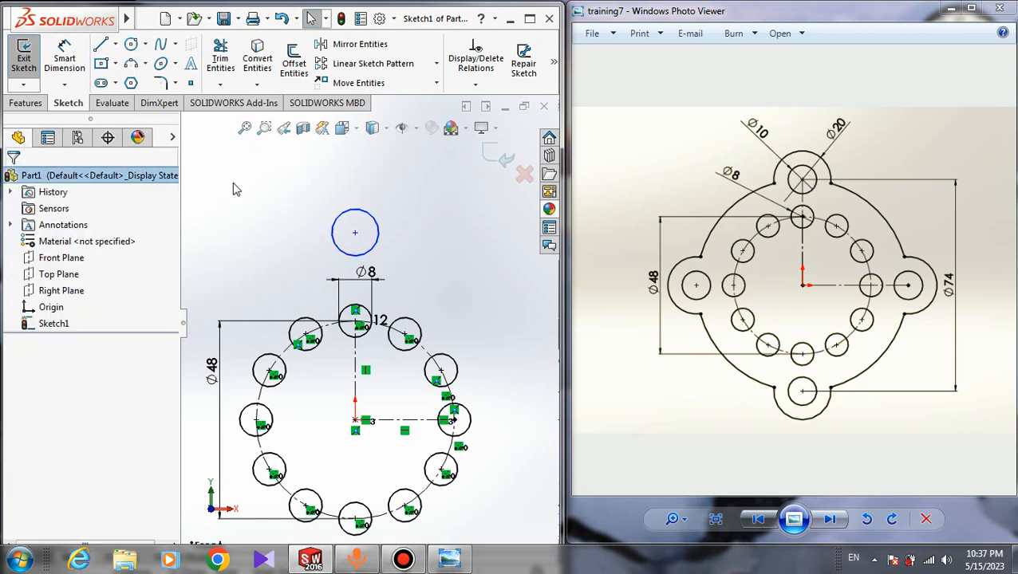
Dimension the new circle above the hole pattern with a diameter of 10 mm
click(61, 62)
click(366, 214)
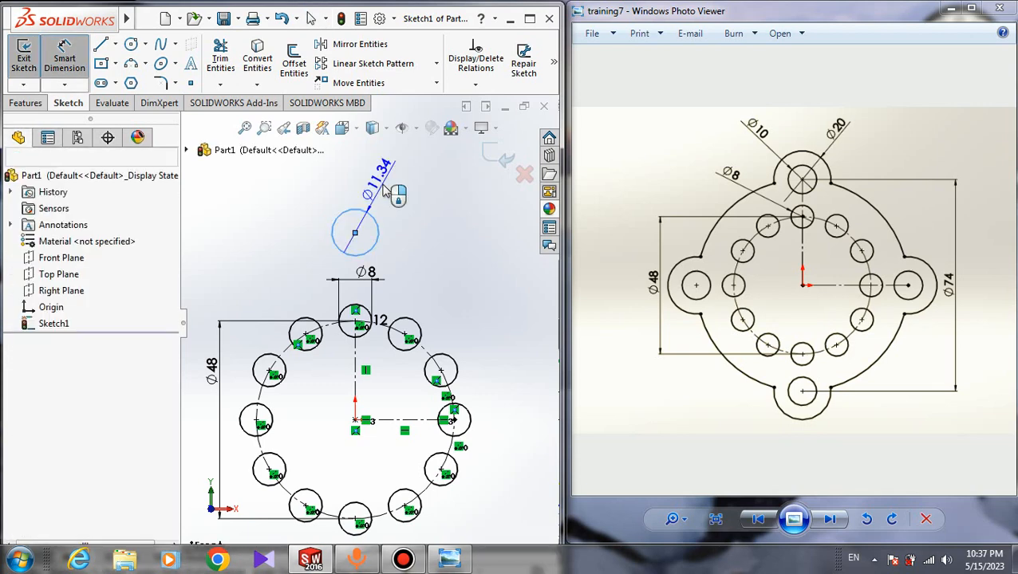
click(385, 191)
text(10)
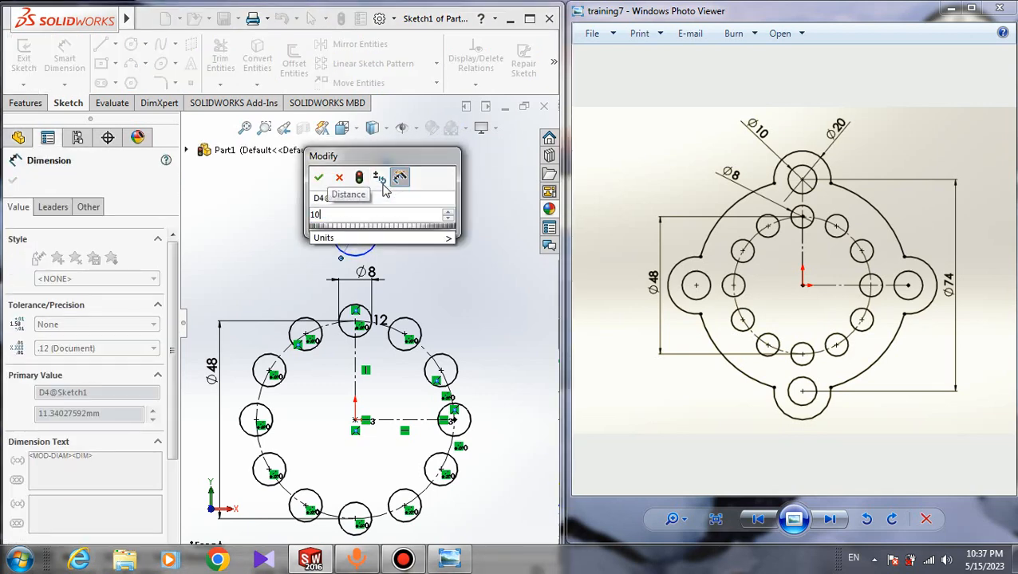
key(Return)
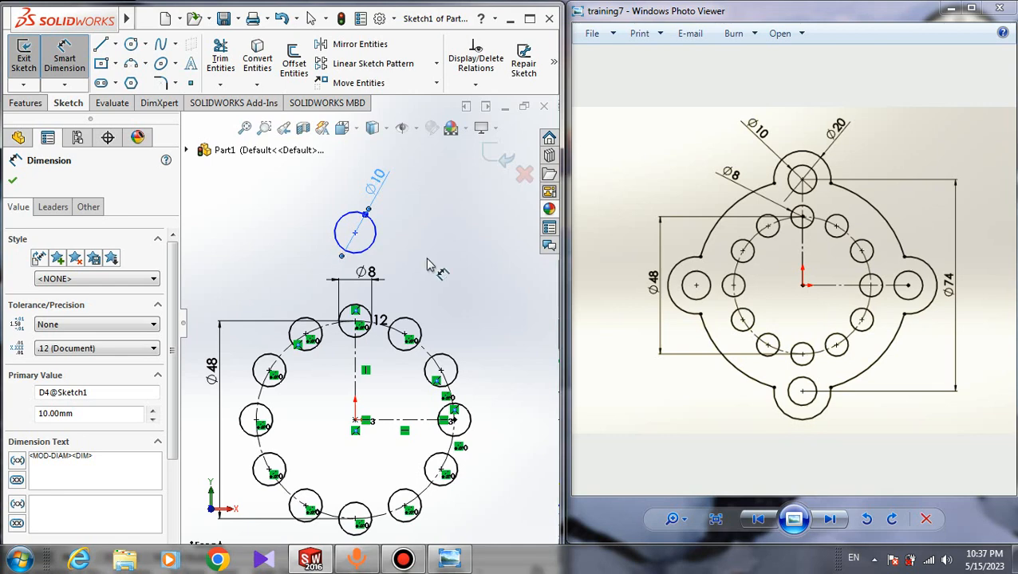
scroll(343, 377, up, 2)
key(Escape)
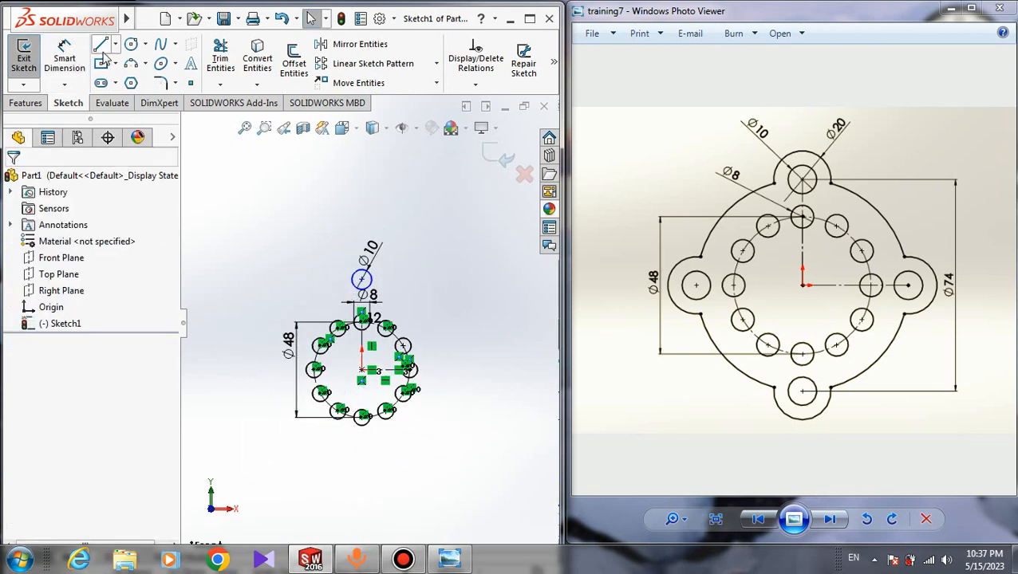
Create a Circular Sketch Pattern of the 10 mm circle about the origin with 4 equally spaced instances over 360 degrees
click(438, 68)
click(395, 163)
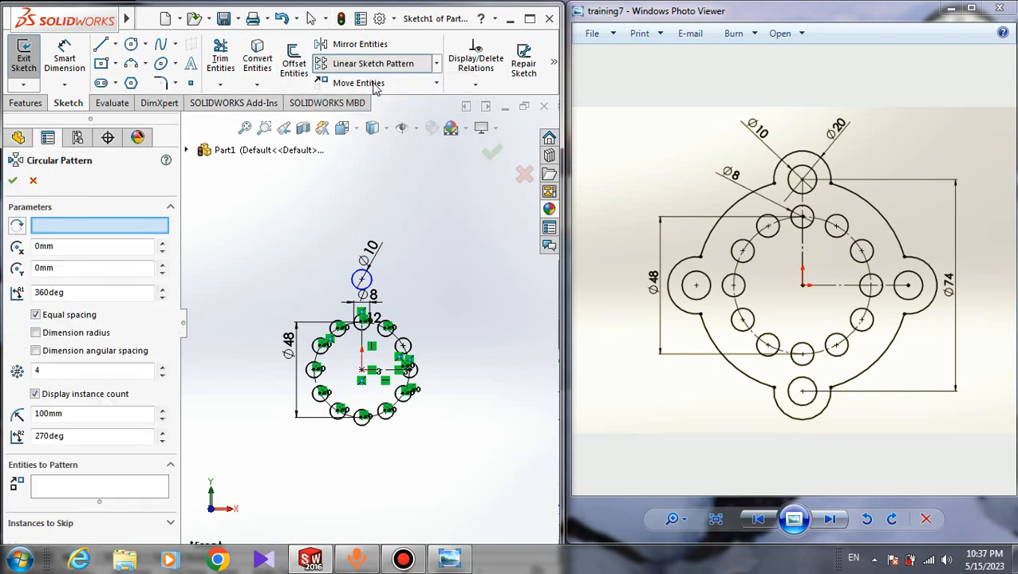
scroll(377, 343, down, 5)
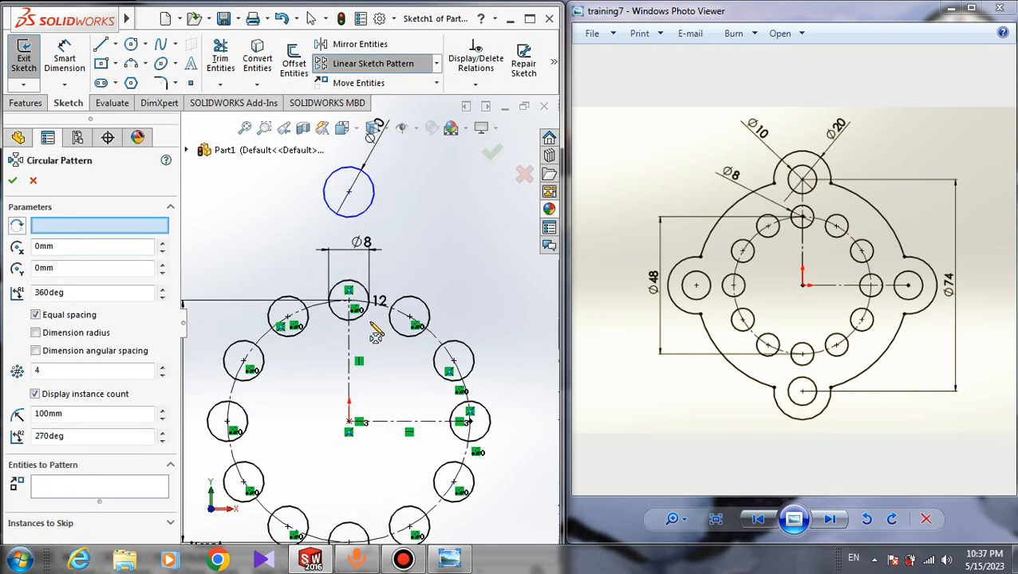
scroll(327, 497, up, 3)
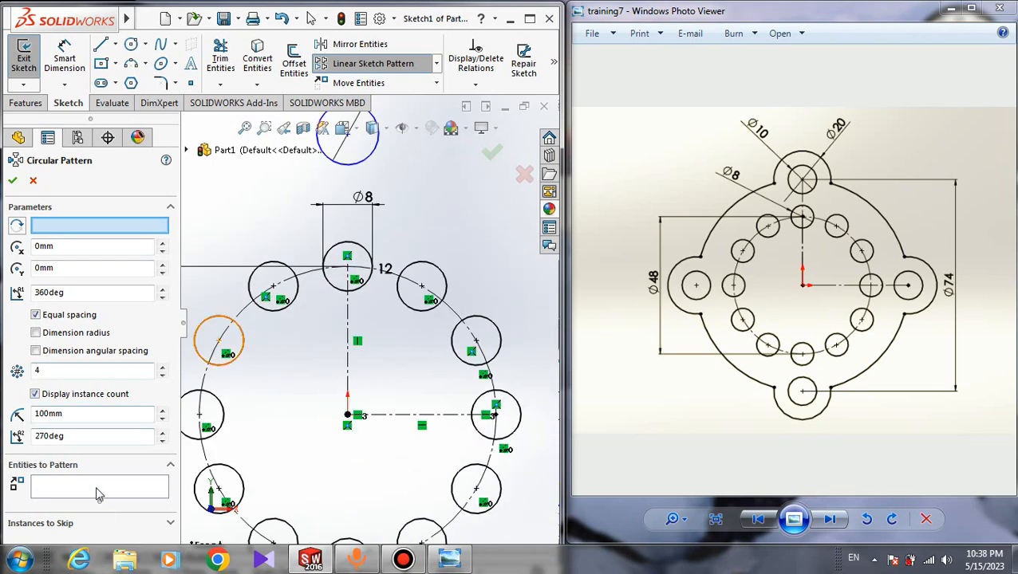
click(99, 489)
click(348, 168)
scroll(368, 325, up, 3)
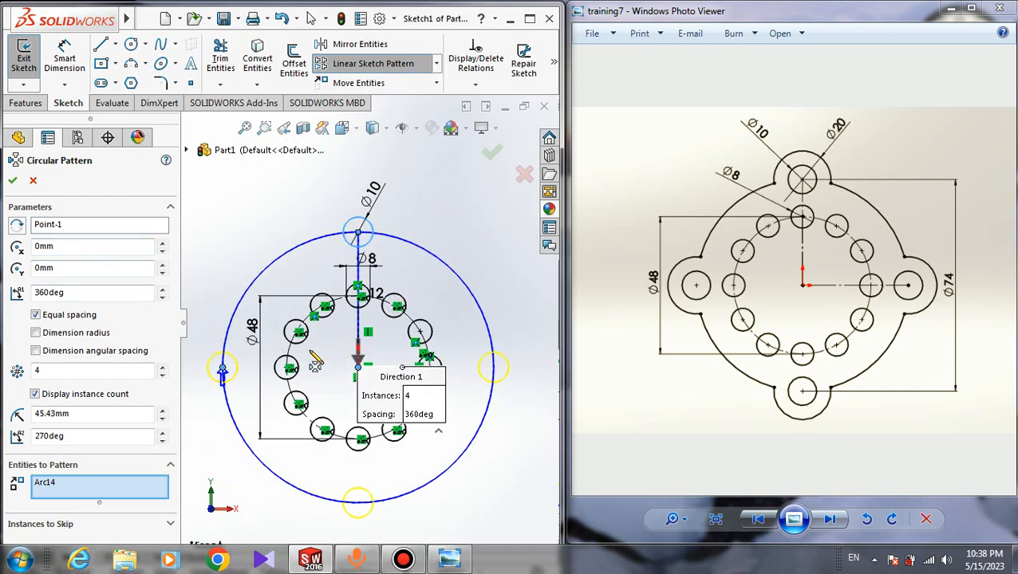
click(11, 182)
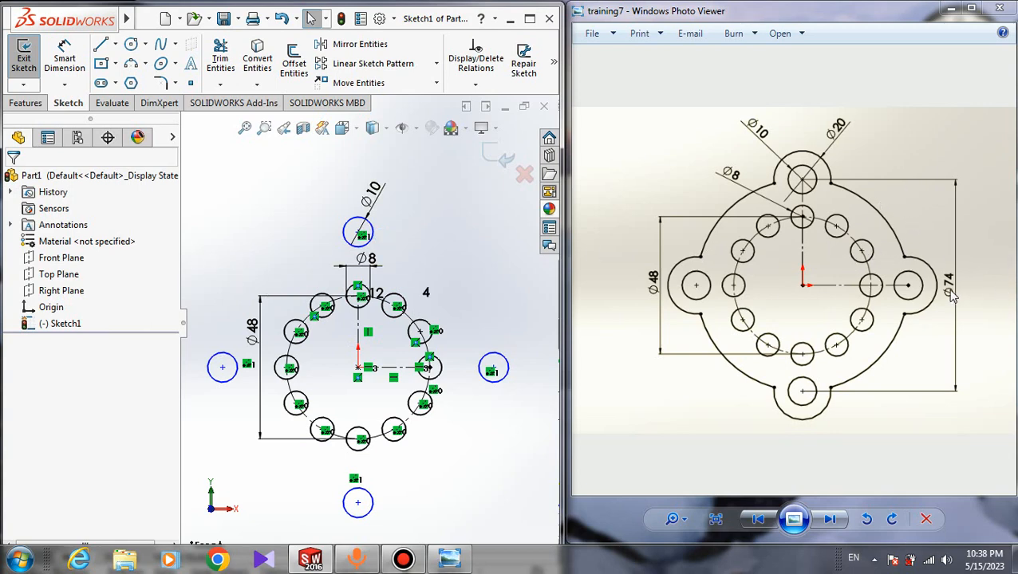
Dimension the distance between the centres of the upper and lower 10 mm circles as 74 mm
click(63, 60)
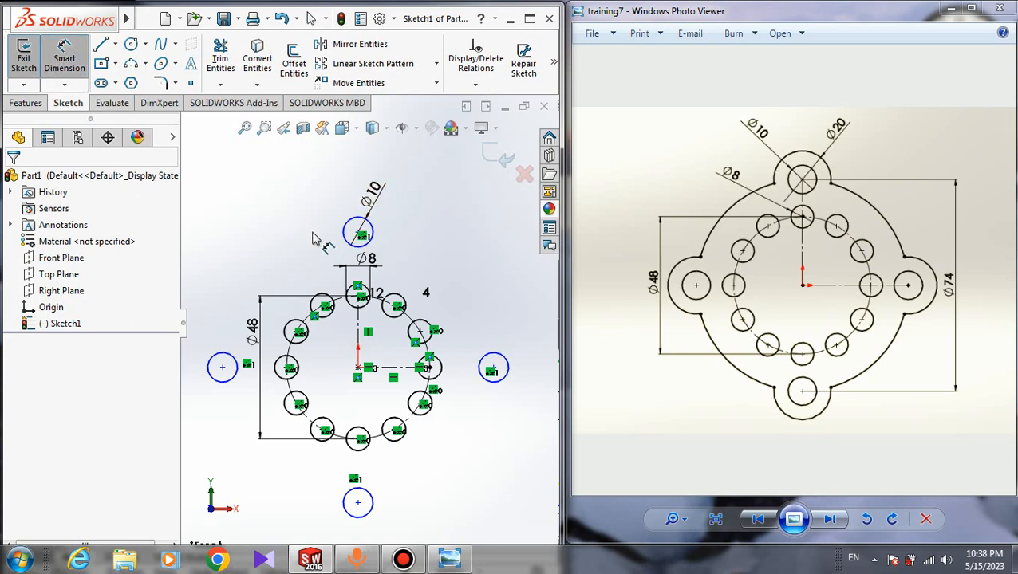
scroll(363, 248, down, 4)
scroll(362, 239, down, 3)
click(343, 301)
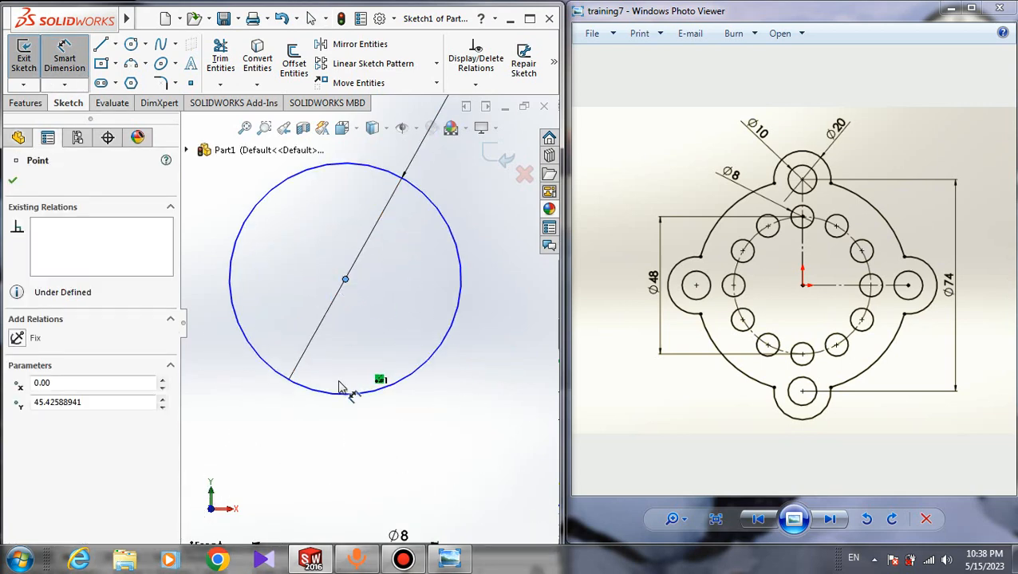
scroll(352, 391, up, 8)
scroll(333, 355, down, 5)
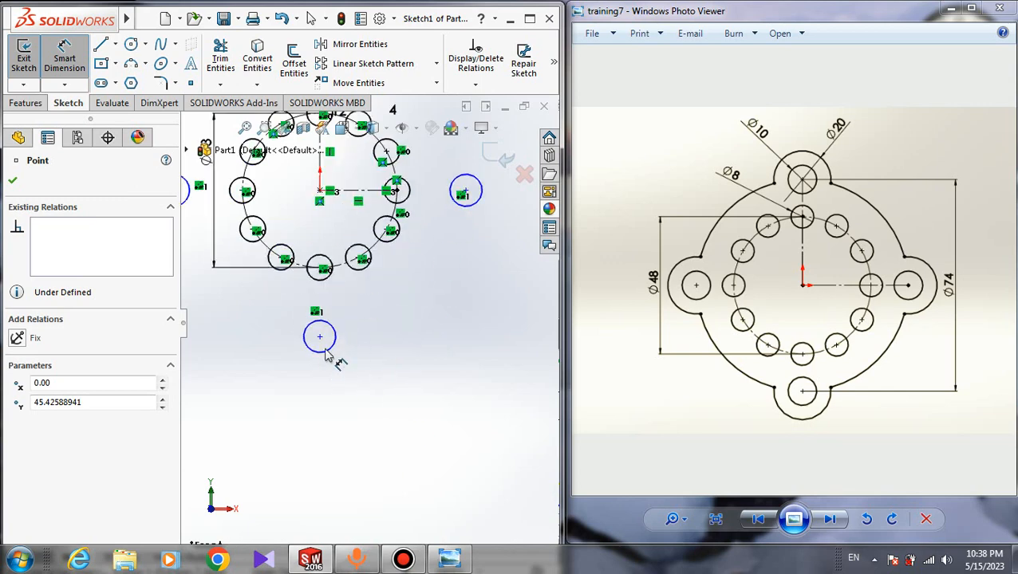
click(325, 333)
scroll(327, 333, up, 6)
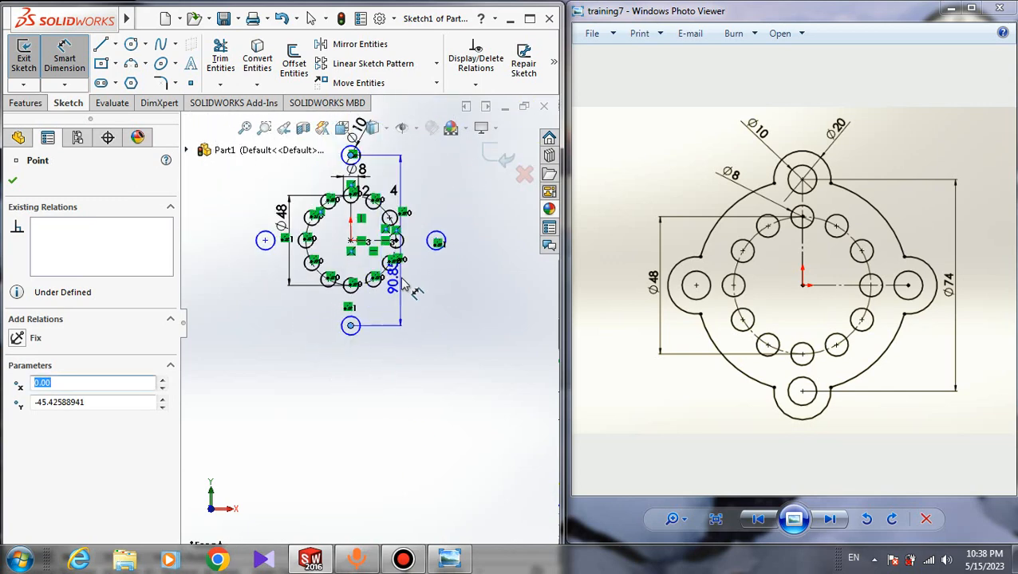
click(475, 275)
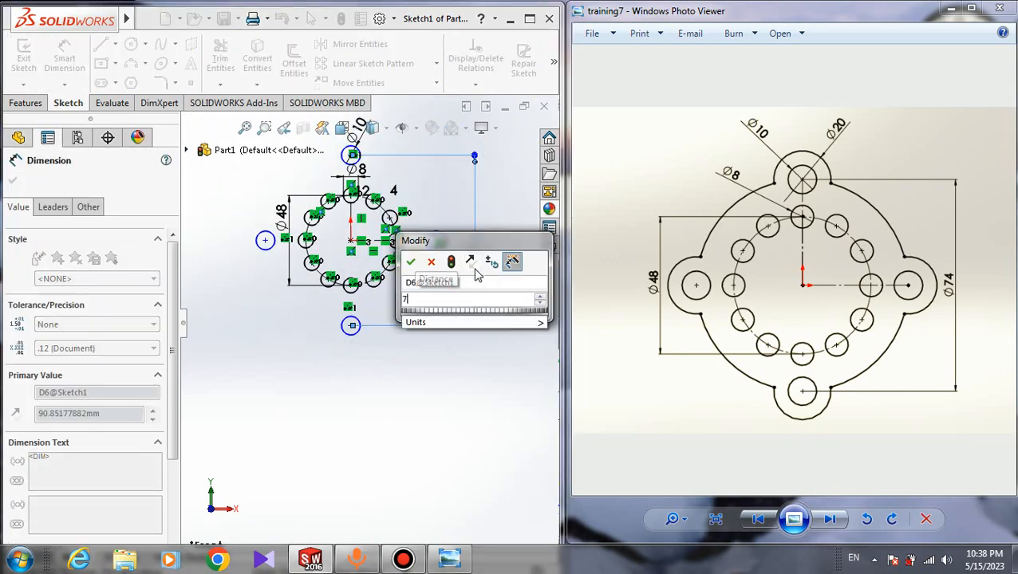
key(Return)
scroll(380, 263, down, 4)
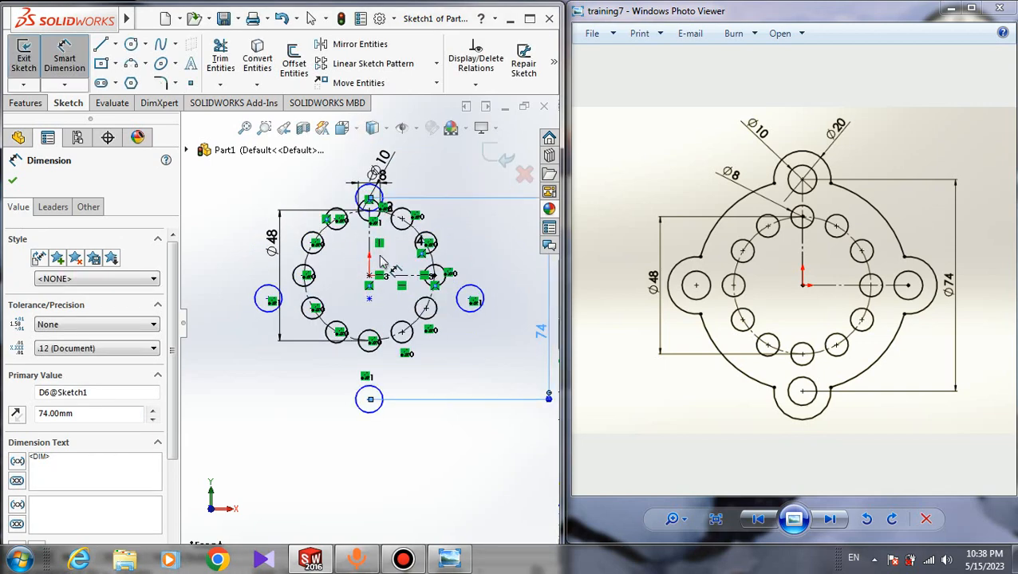
key(Escape)
Pull the lower 10 mm circle slightly sideways to test how the four-circle pattern can still move
scroll(389, 317, up, 2)
scroll(389, 318, down, 2)
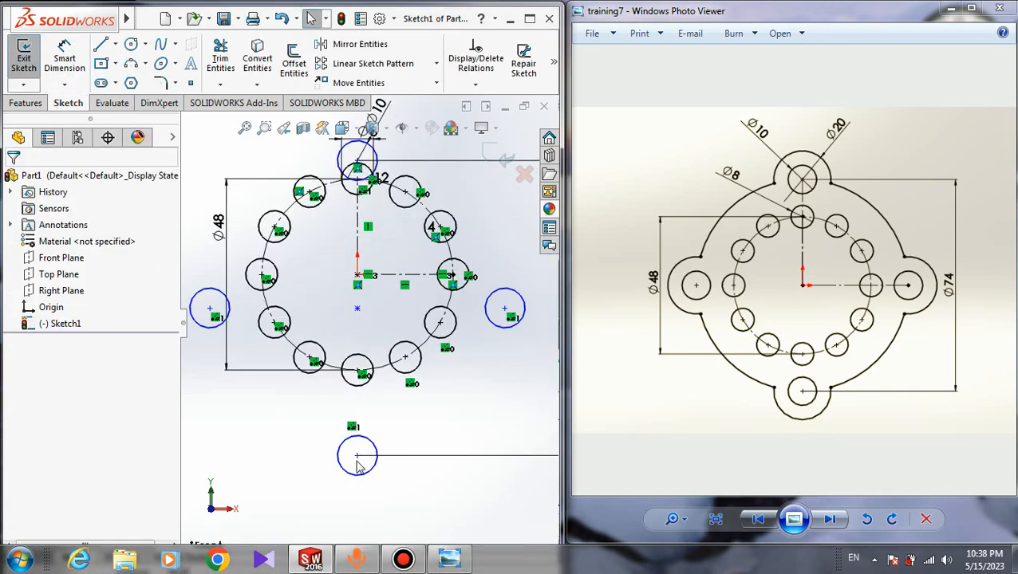
drag(358, 458, 335, 443)
click(468, 441)
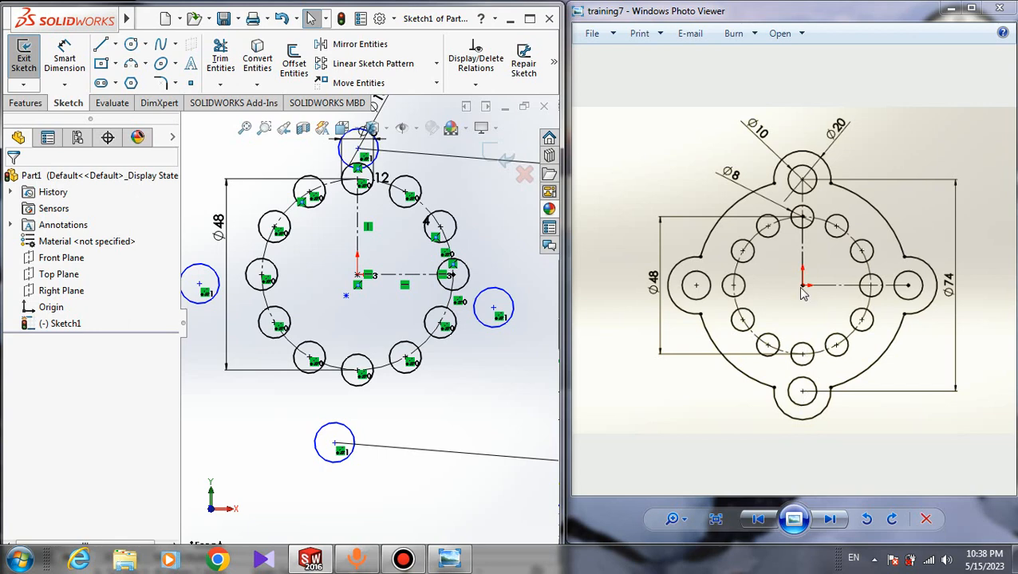
Add a vertical relation between the lower 10 mm circle's centre point and the origin
click(334, 444)
ctrl+click(357, 276)
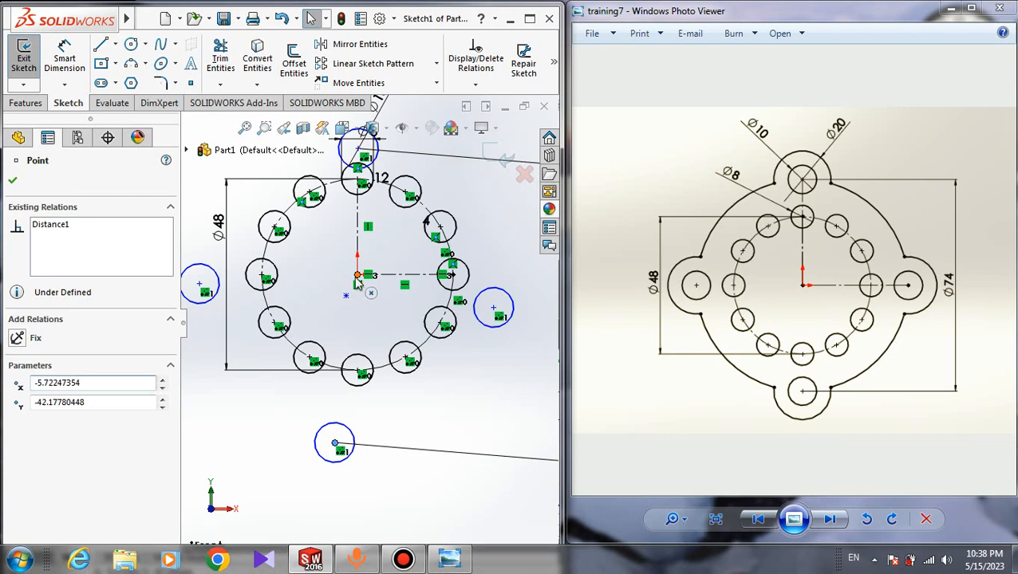
click(24, 440)
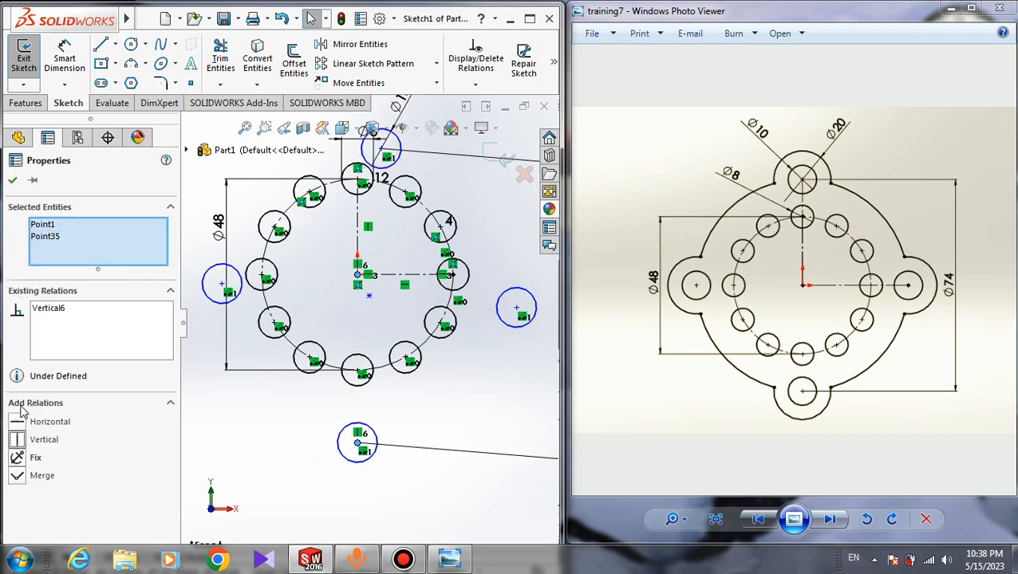
click(14, 181)
Pull the left 10 mm circle a little to check the remaining freedom of the four-circle pattern
scroll(413, 370, down, 3)
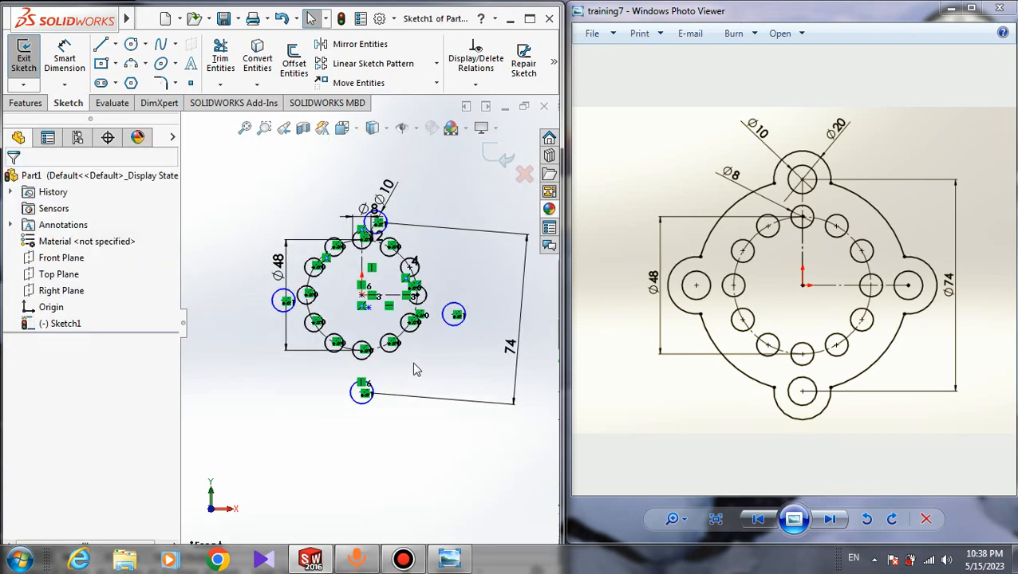
scroll(433, 332, up, 1)
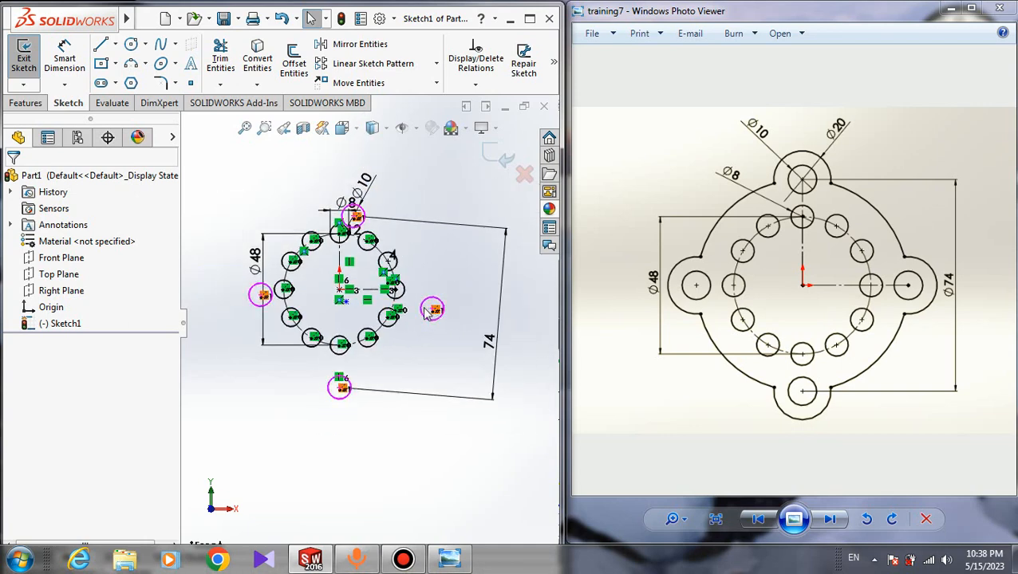
mouse_move(252, 298)
mouse_down()
mouse_move(239, 335)
mouse_move(270, 316)
mouse_move(257, 317)
mouse_move(259, 302)
mouse_up()
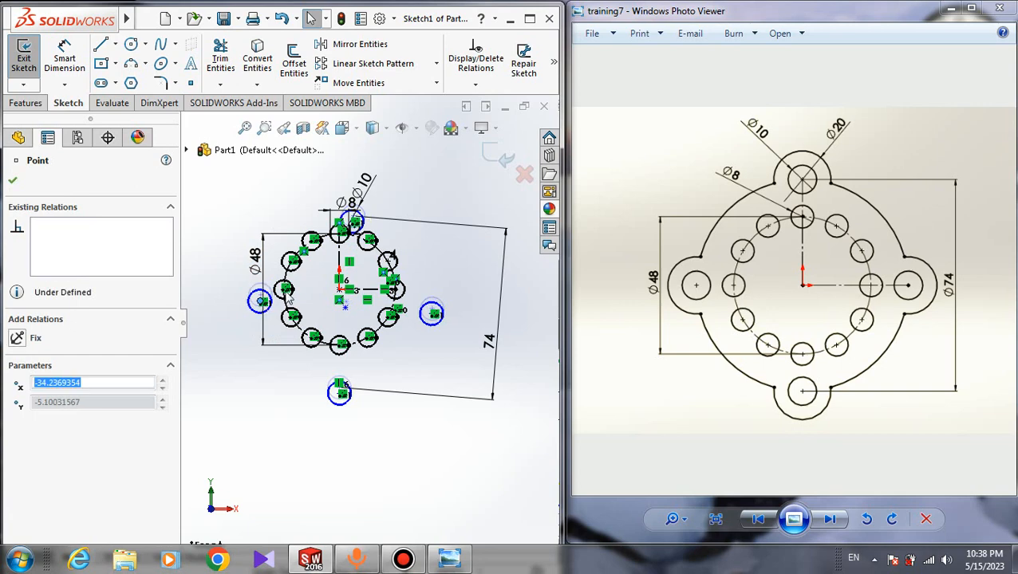
Add a coincident relation between the centre point of the four-circle pattern and the sketch origin
scroll(322, 264, down, 4)
click(380, 367)
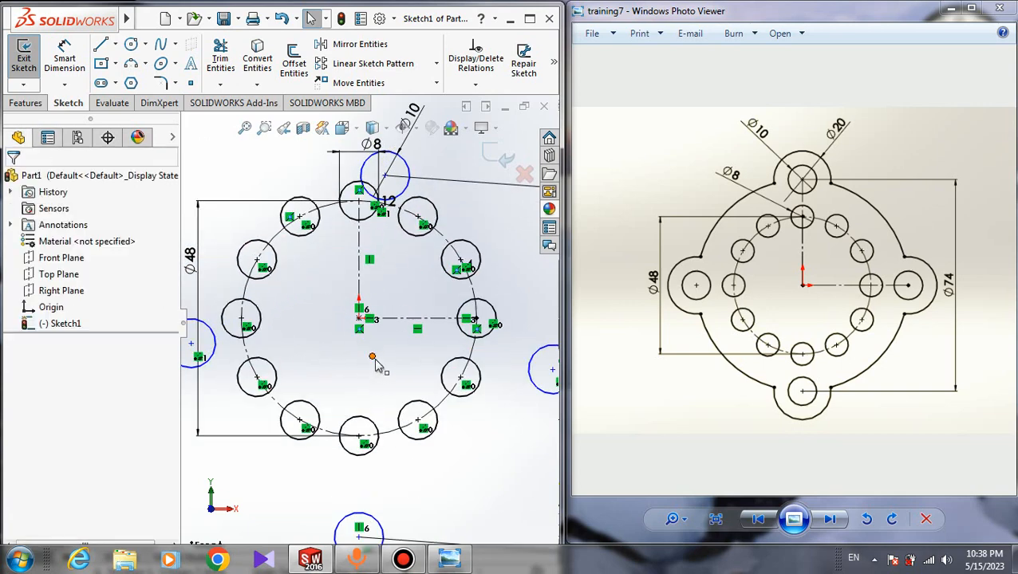
click(374, 359)
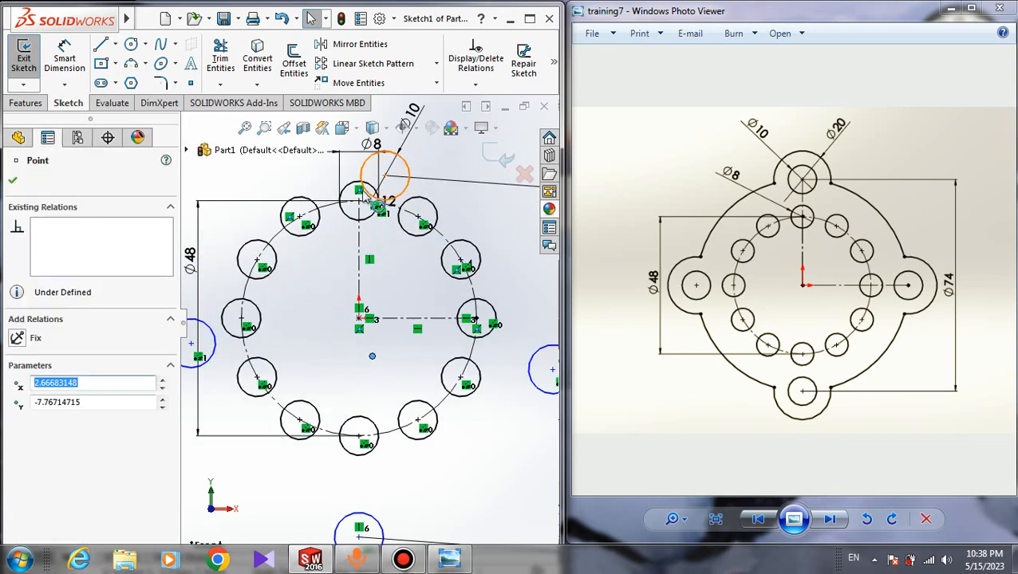
ctrl+click(359, 318)
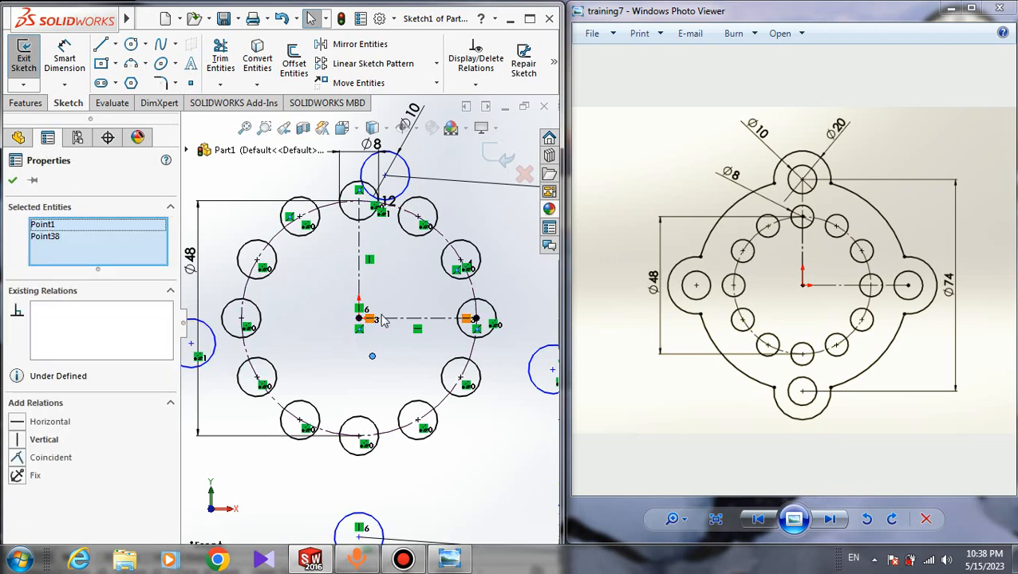
click(16, 457)
click(12, 179)
scroll(383, 327, up, 3)
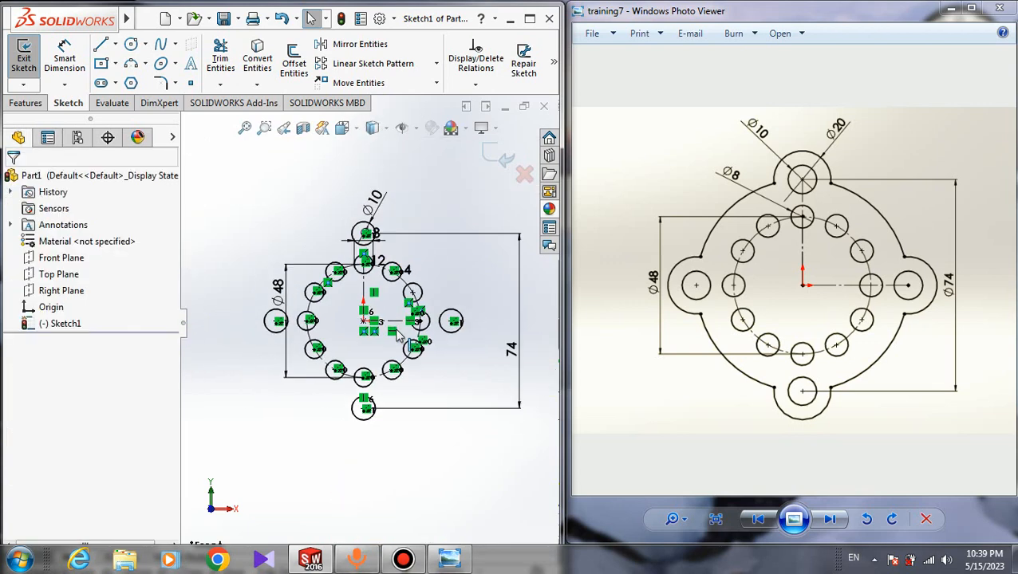
Draw a large circle centred on the origin that encloses all four 10 mm circles, with a radius of about 49.7 mm
scroll(375, 327, down, 3)
scroll(379, 343, up, 2)
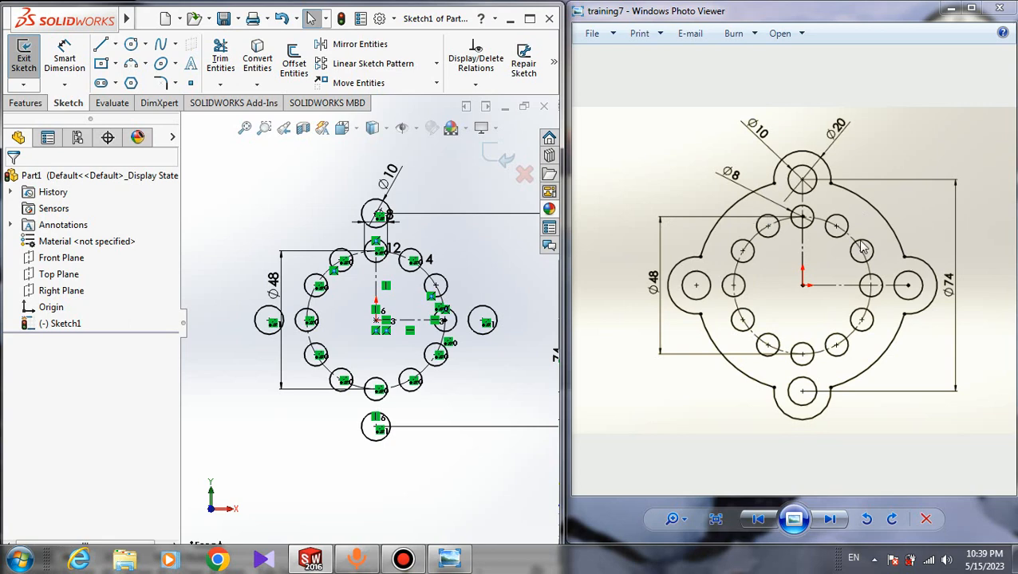
click(130, 64)
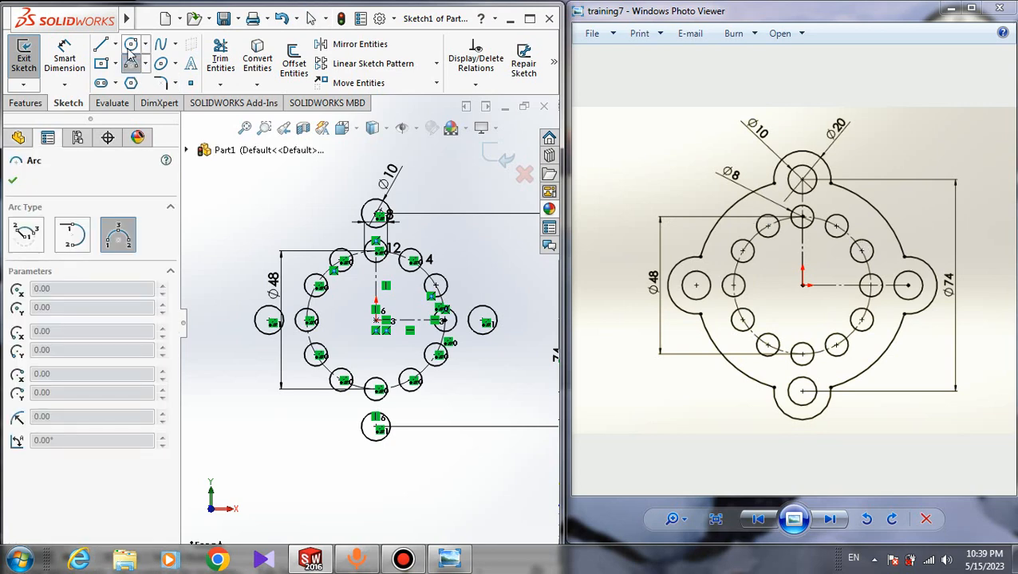
click(131, 44)
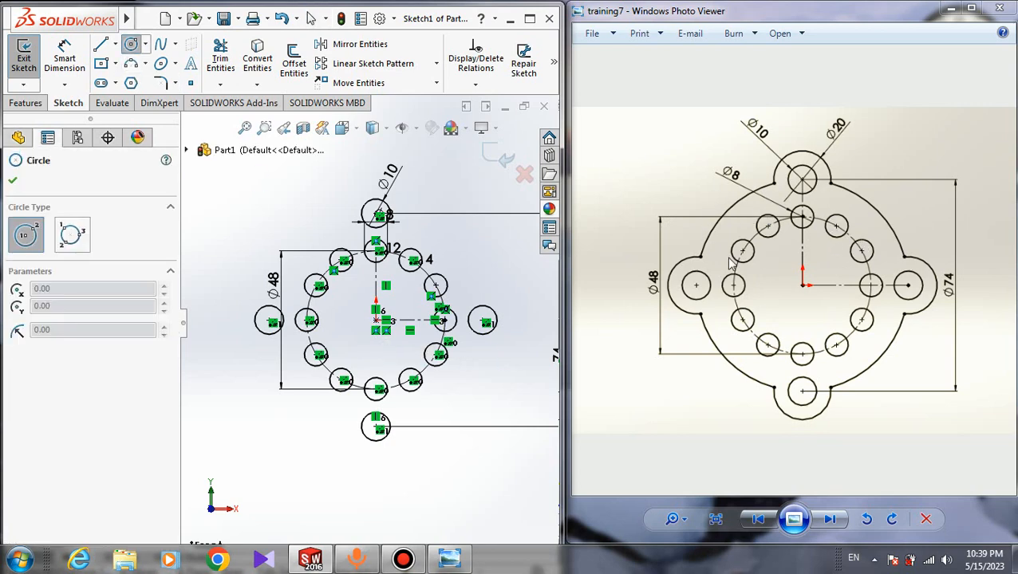
click(375, 321)
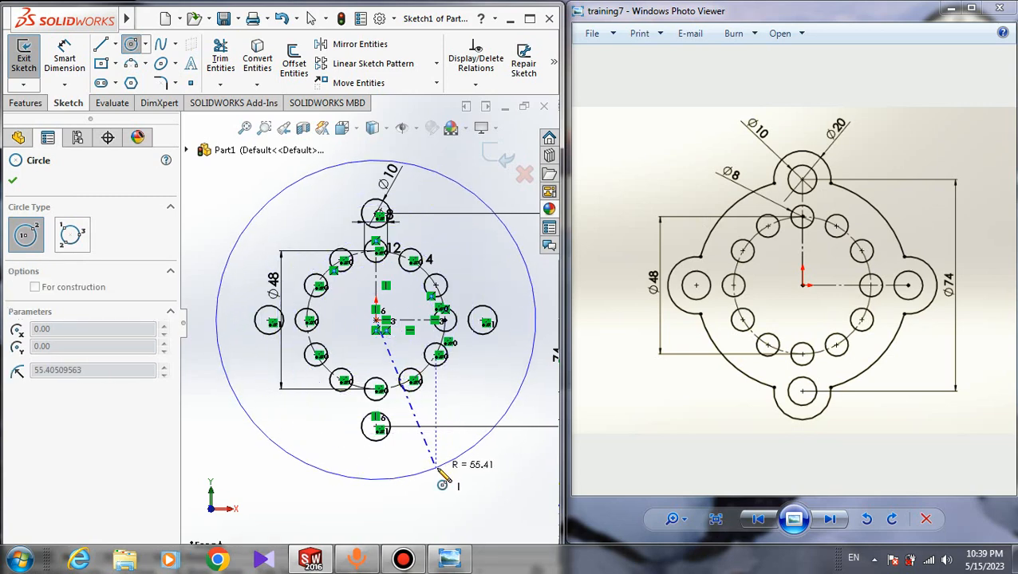
click(429, 455)
key(Escape)
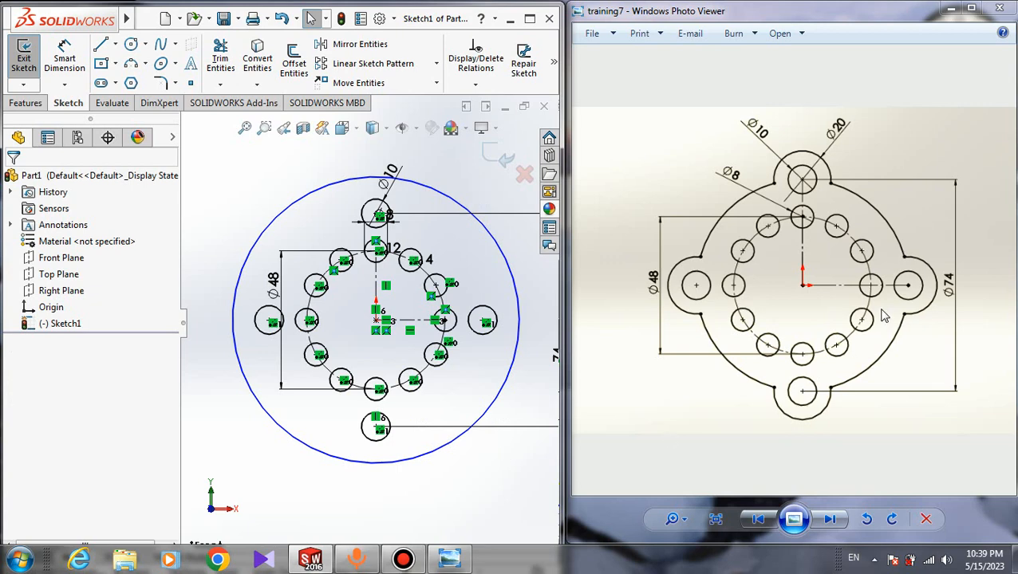
Examine the reference drawing's 20 mm lobe around the upper hole and how it meets the large outer circle
scroll(753, 243, up, 2)
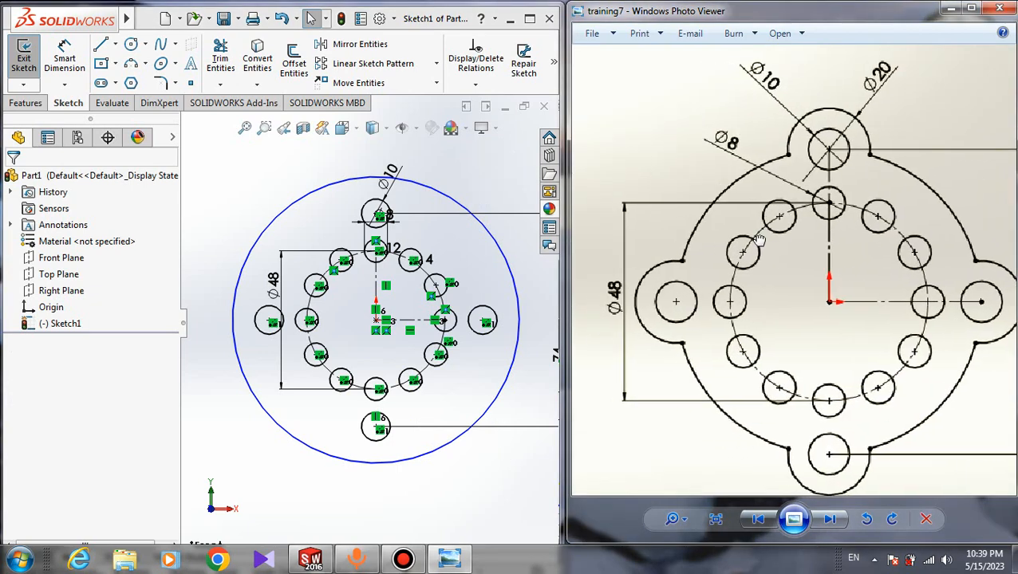
drag(753, 243, 666, 244)
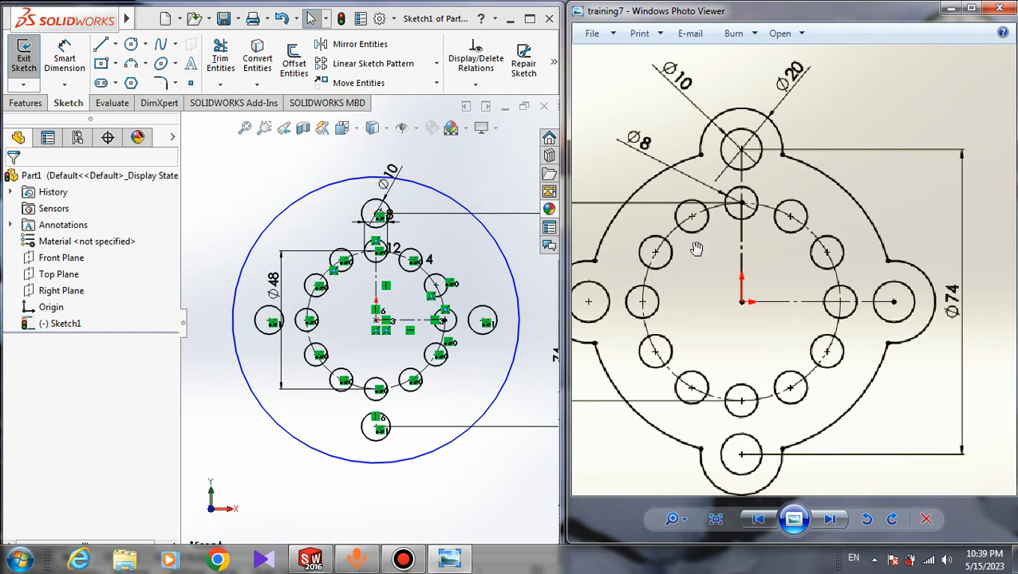
scroll(737, 139, down, 2)
scroll(804, 179, up, 2)
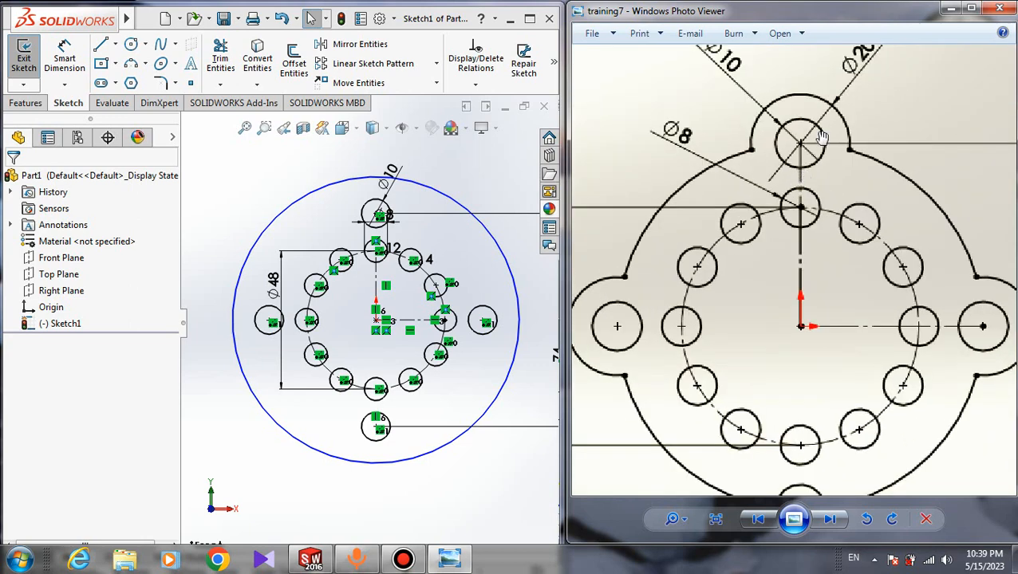
scroll(775, 209, down, 2)
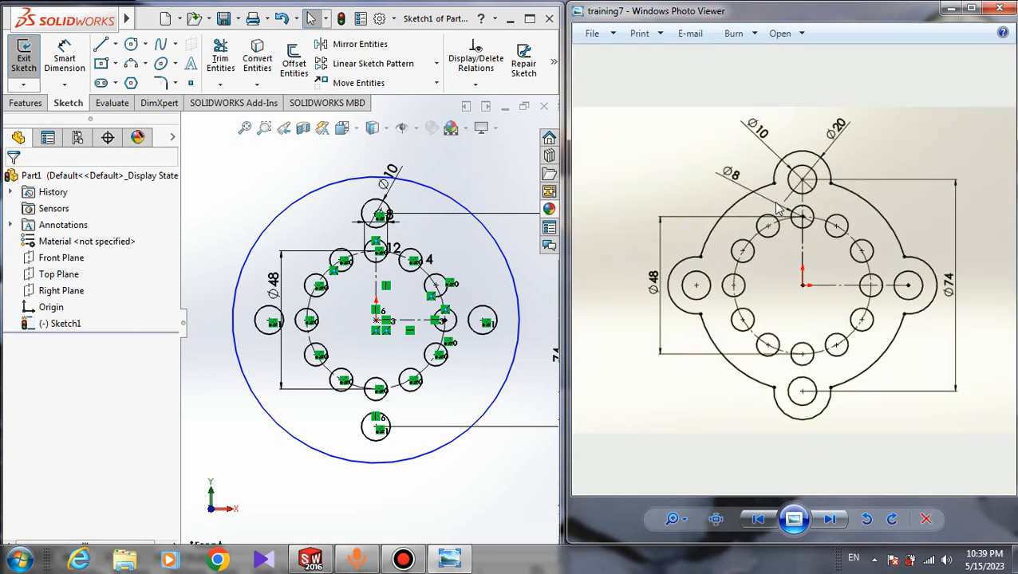
scroll(804, 179, up, 3)
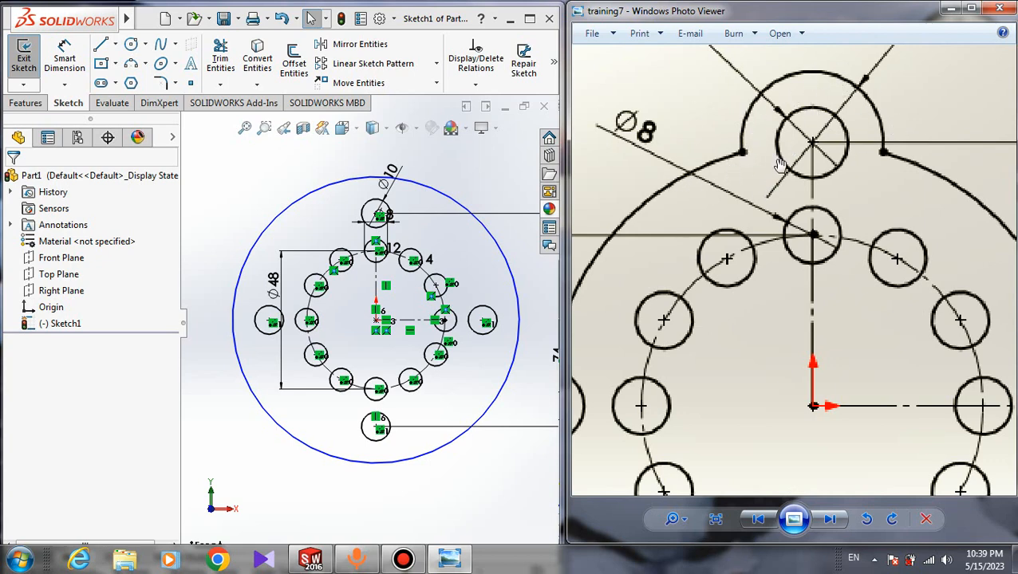
scroll(789, 169, up, 2)
scroll(800, 164, down, 3)
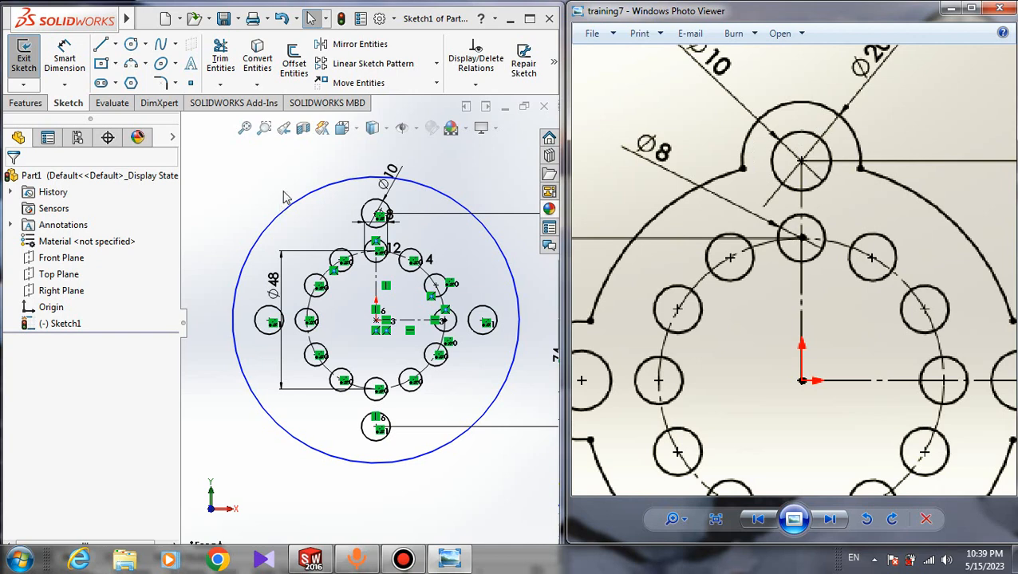
scroll(797, 139, up, 1)
scroll(777, 113, down, 1)
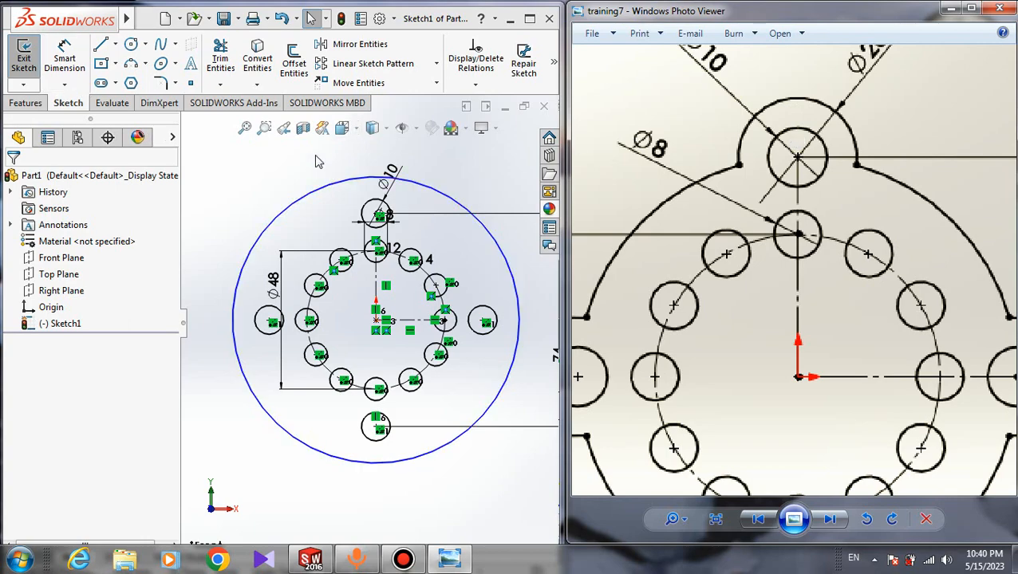
Dismiss the Windows colour scheme prompt and draw a larger circle concentric with the upper 10 mm circle
click(690, 128)
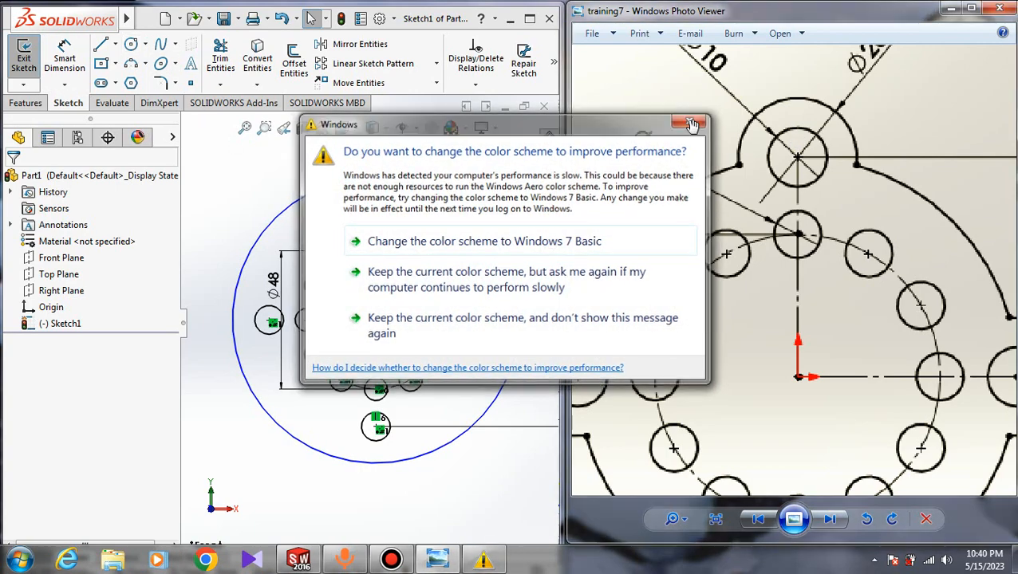
click(131, 43)
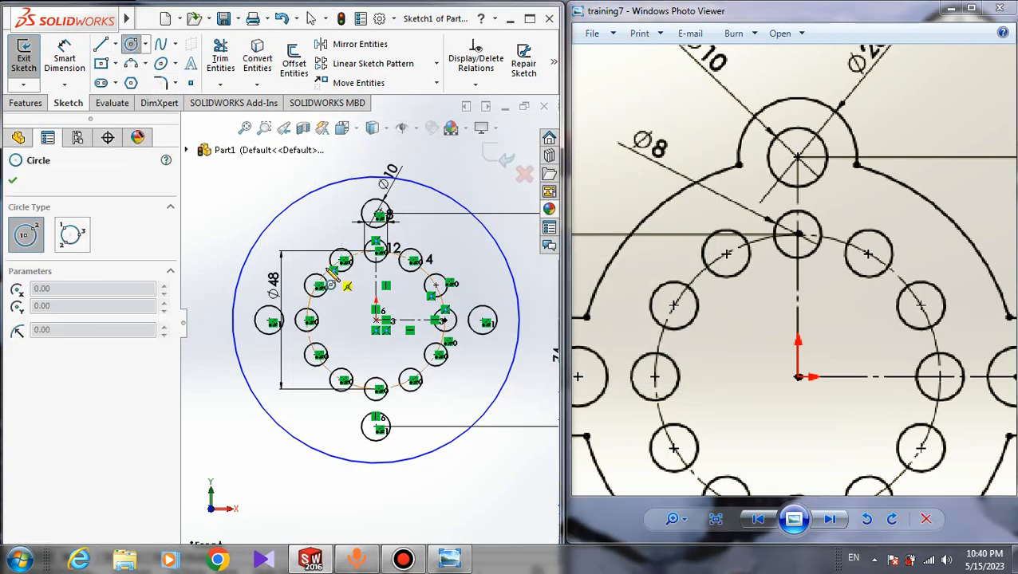
scroll(327, 267, down, 3)
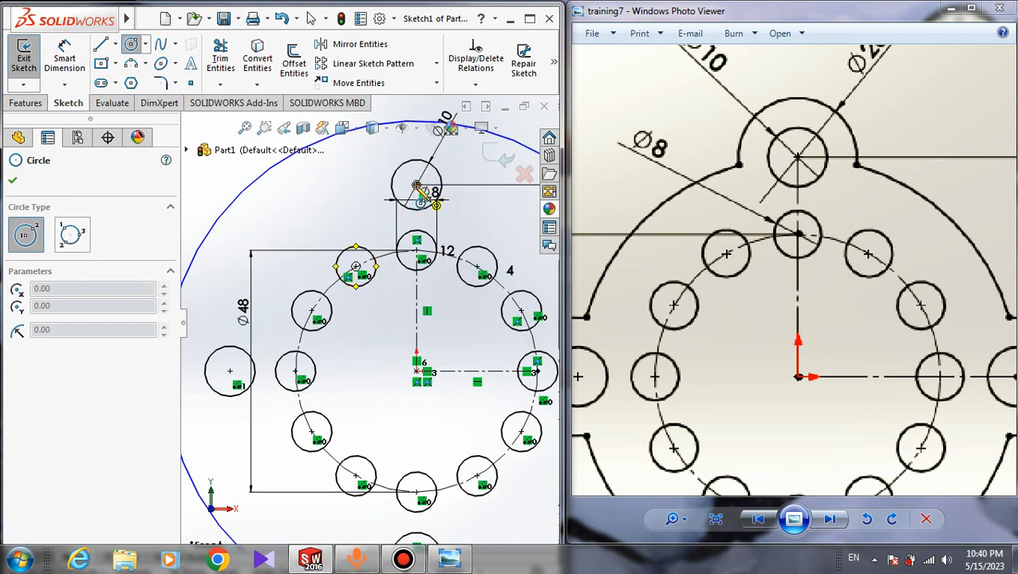
click(417, 186)
click(438, 222)
key(Escape)
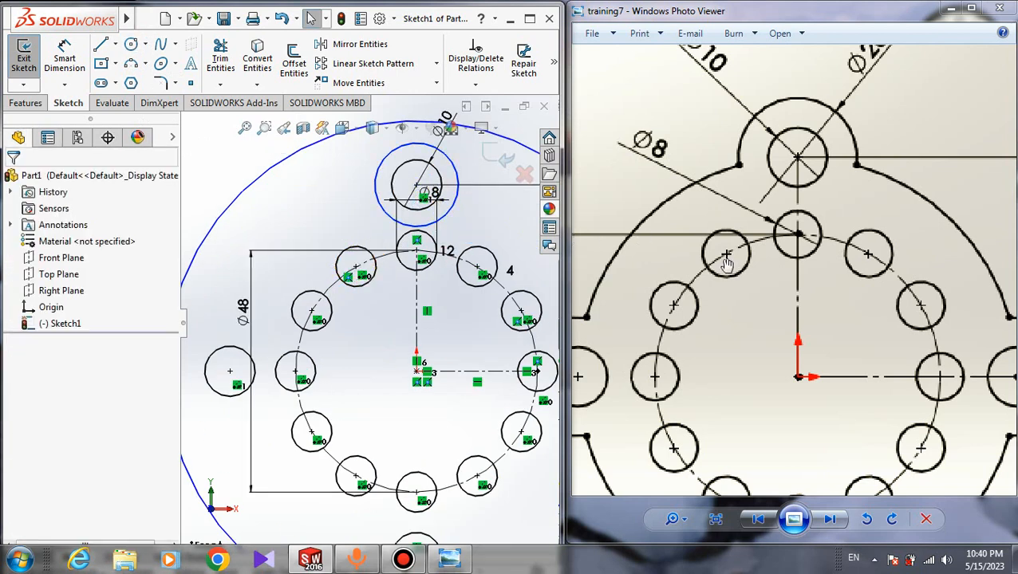
Circular-pattern the new lobe circle about the origin as 4 equally spaced instances over 360 degrees, and pull the left copy slightly larger
click(437, 63)
click(379, 101)
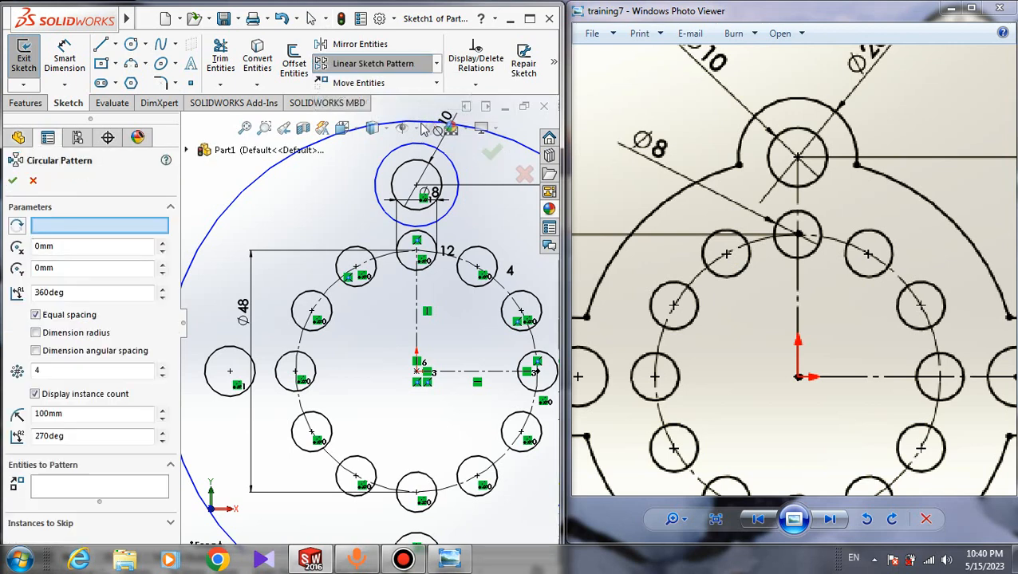
click(379, 171)
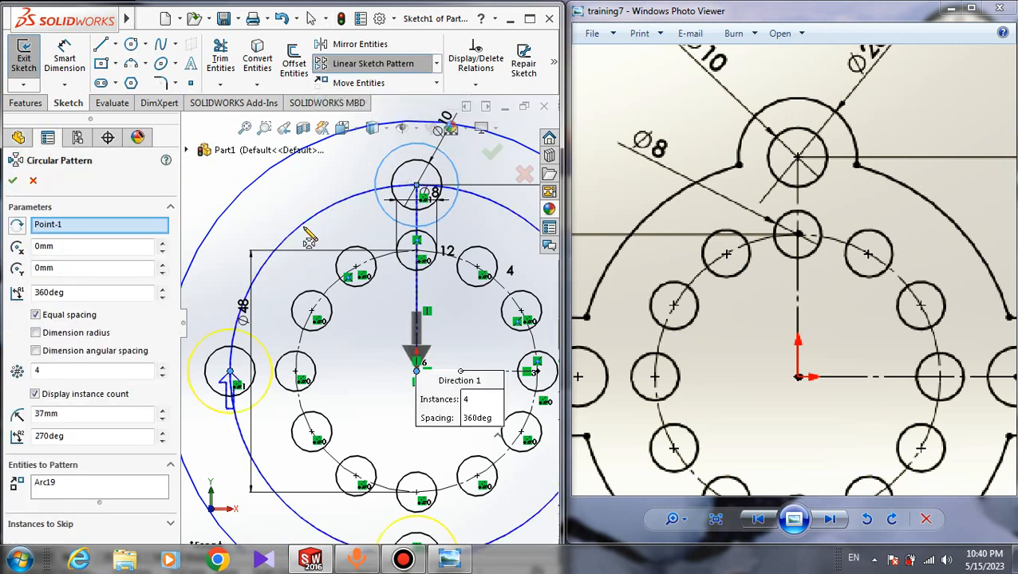
key(f)
scroll(314, 359, down, 3)
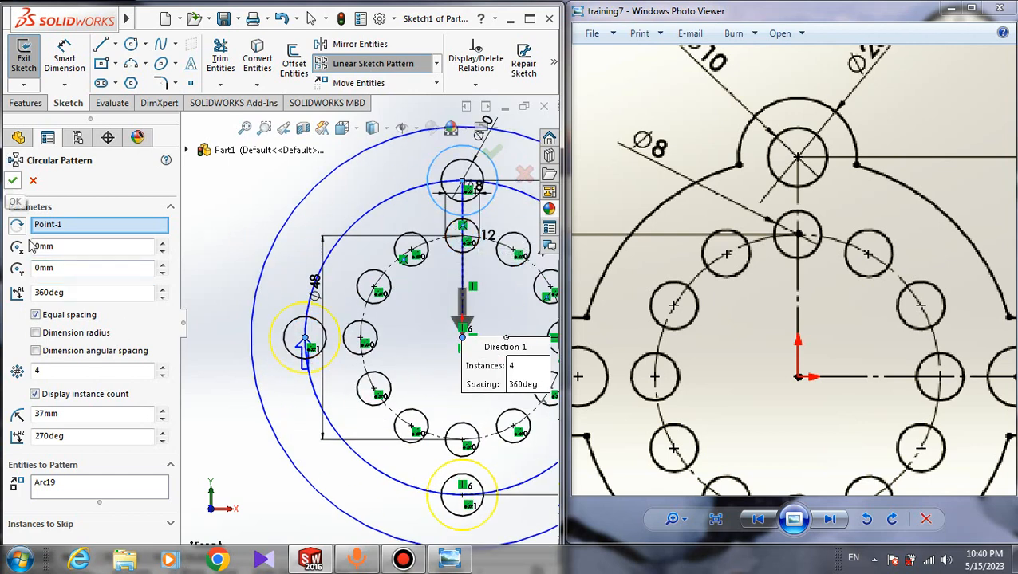
click(12, 183)
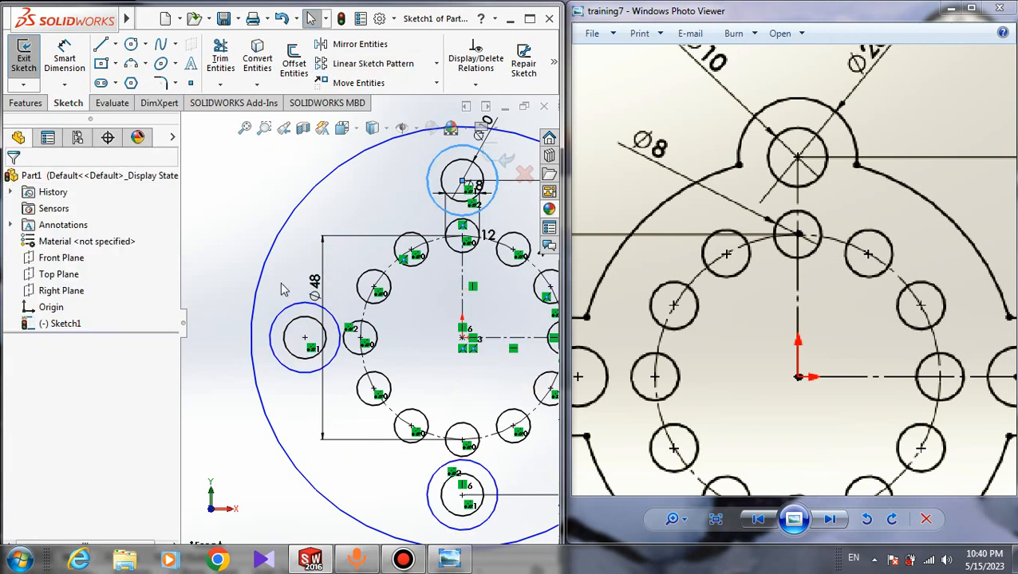
mouse_move(282, 317)
mouse_down()
mouse_move(254, 273)
mouse_move(256, 293)
mouse_move(311, 284)
mouse_move(293, 313)
mouse_up()
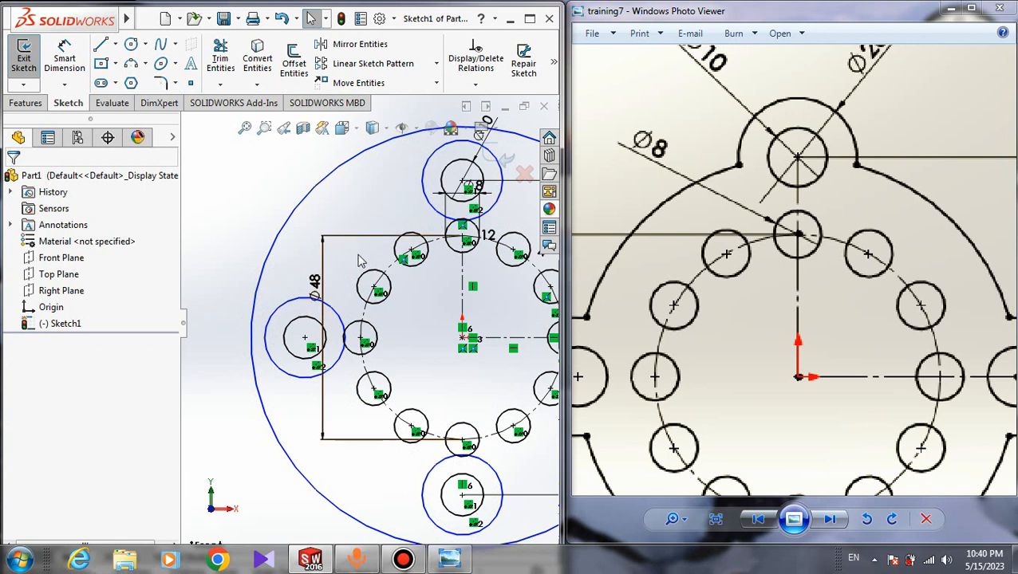
Dimension the diameter of the upper lobe circle as 20 mm, matching the reference drawing
drag(872, 146, 848, 187)
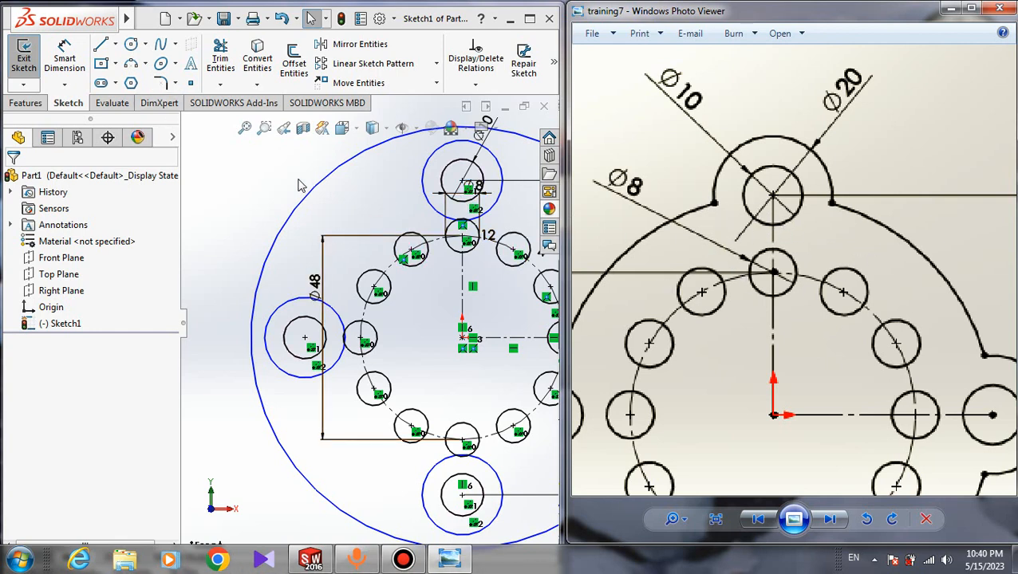
click(65, 60)
scroll(365, 320, up, 3)
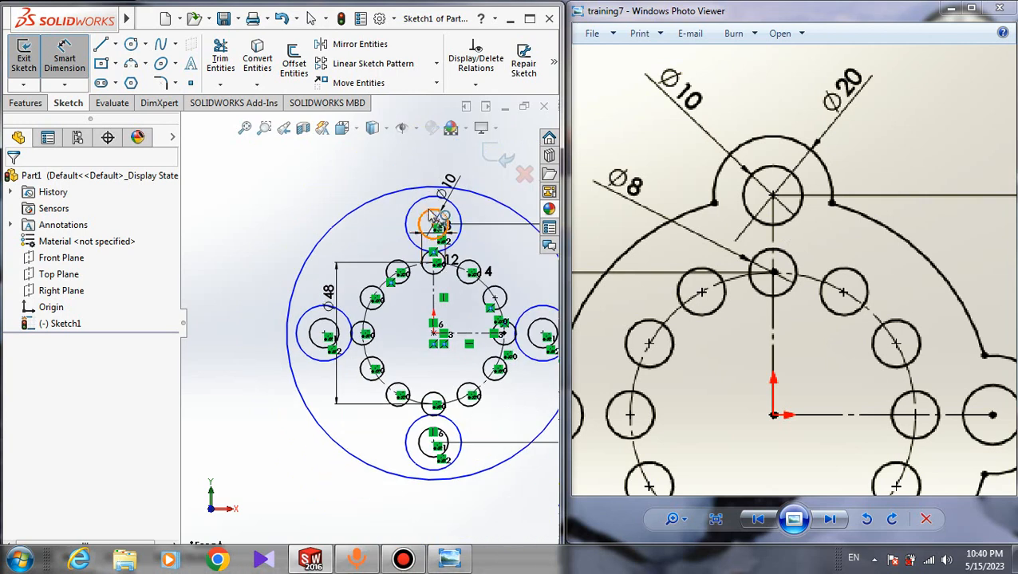
click(419, 206)
click(443, 158)
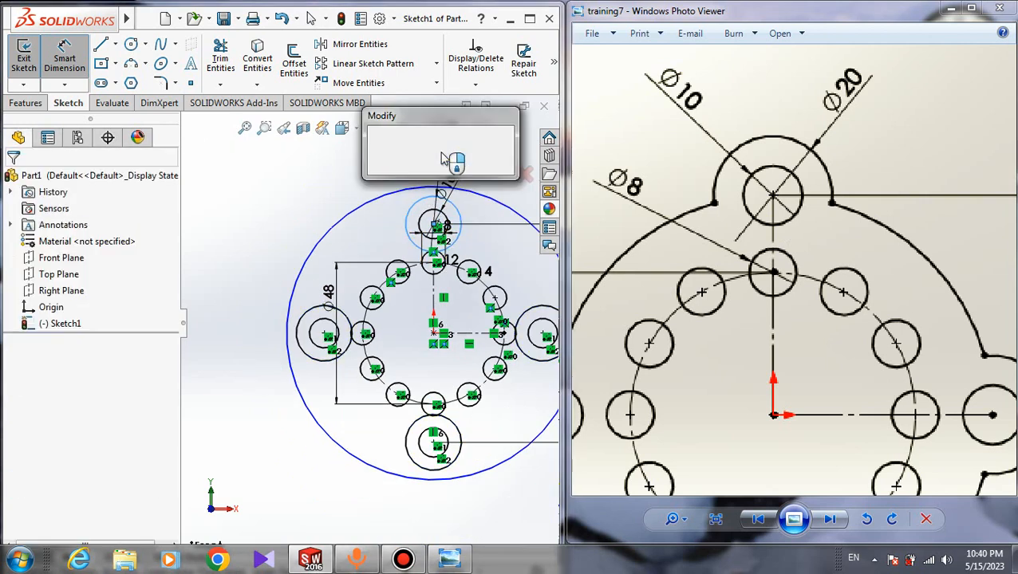
text(20)
key(Return)
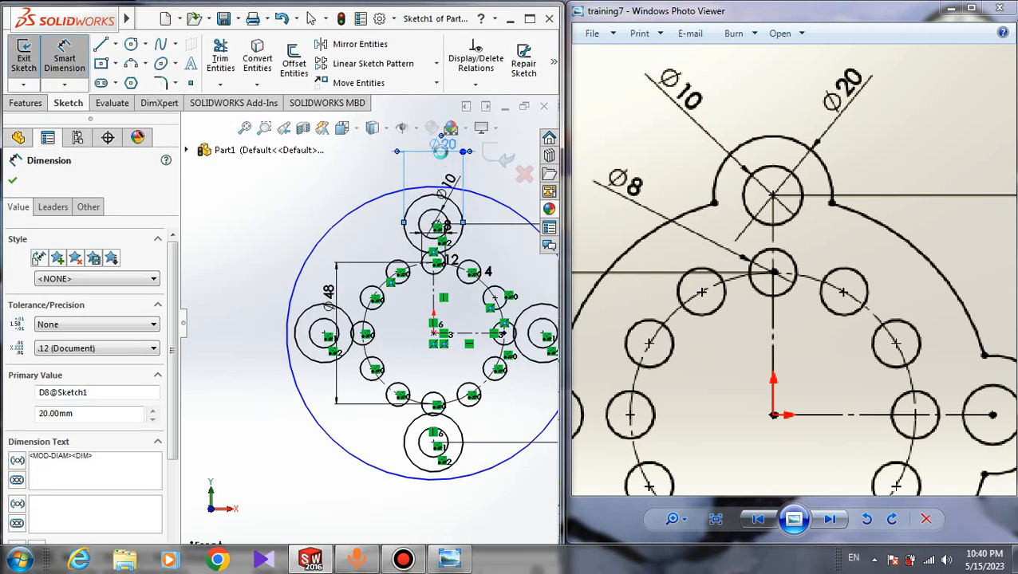
key(Escape)
Make the large outer circle coincident with the centre of the upper 10 mm circle
scroll(399, 236, down, 3)
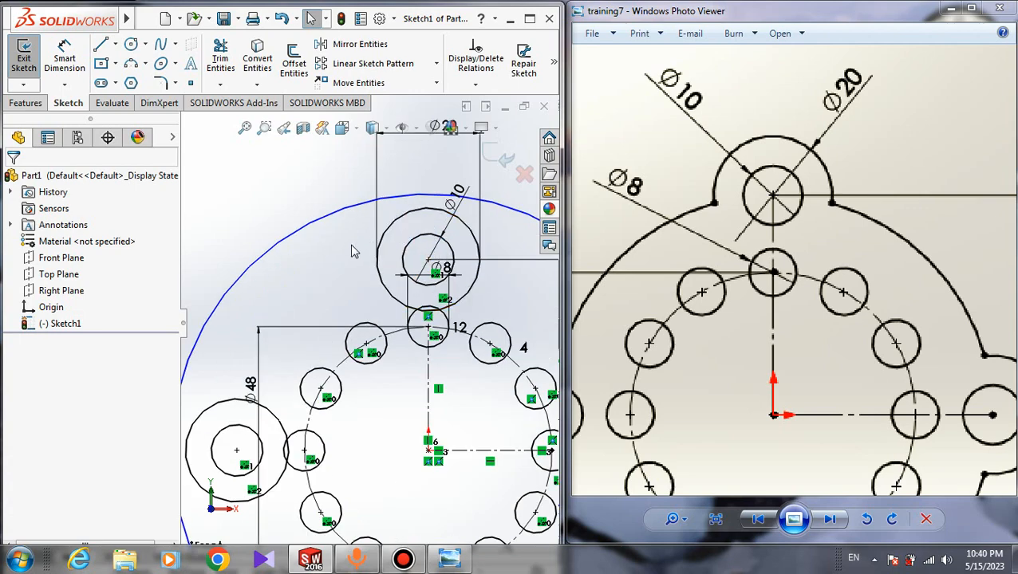
scroll(359, 255, up, 3)
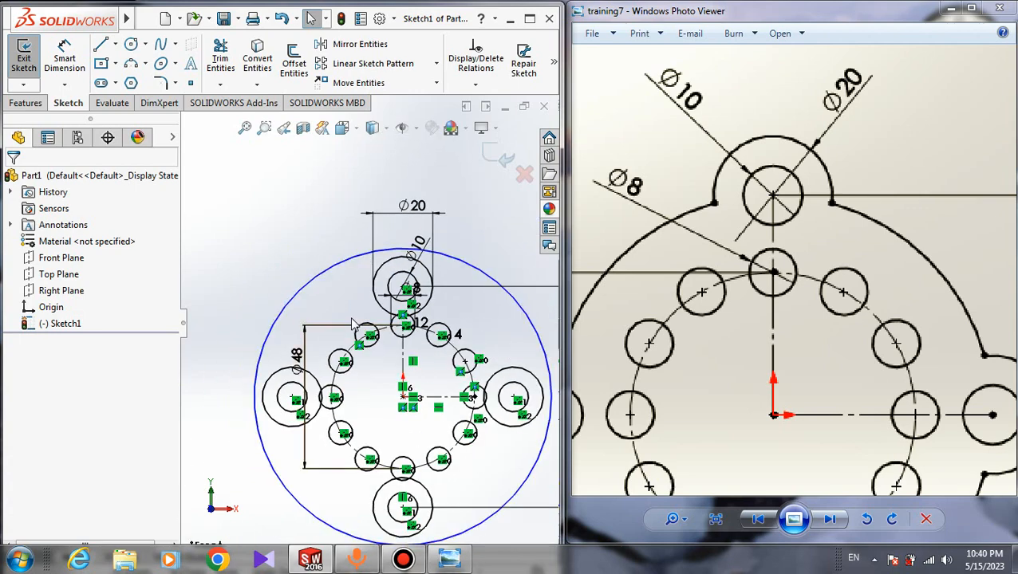
scroll(374, 318, down, 1)
scroll(371, 323, up, 2)
scroll(373, 328, down, 1)
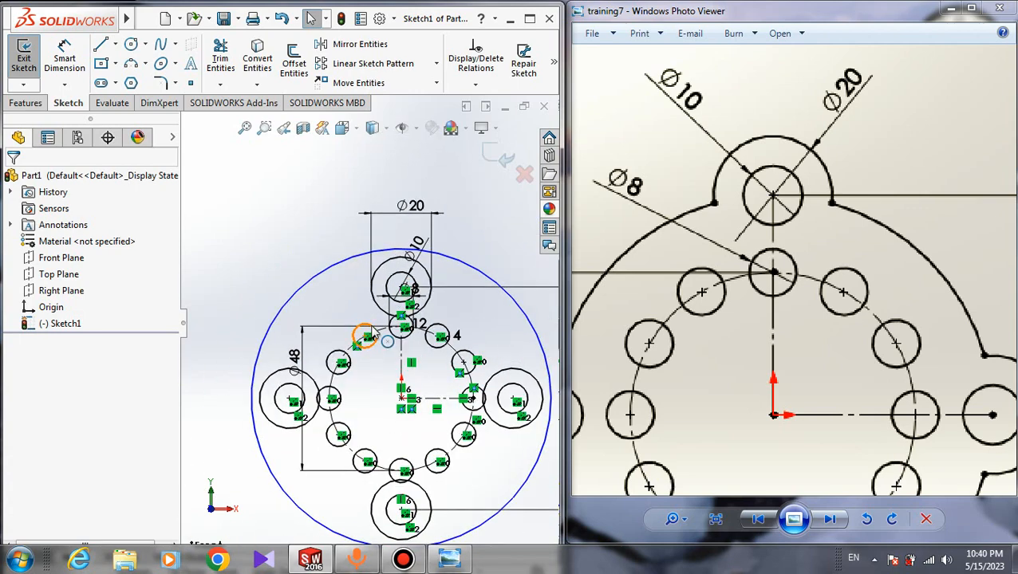
scroll(369, 335, down, 2)
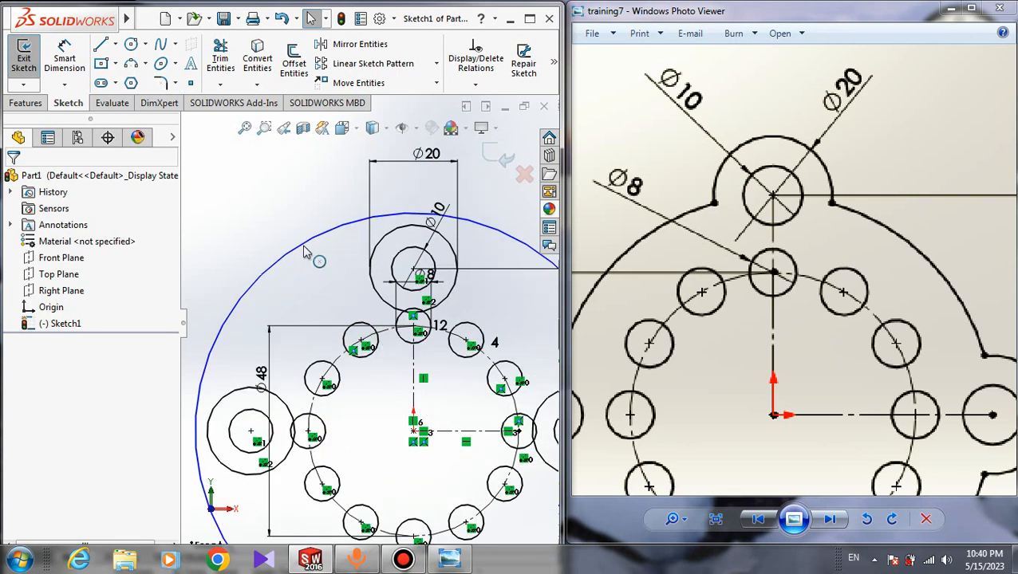
click(303, 240)
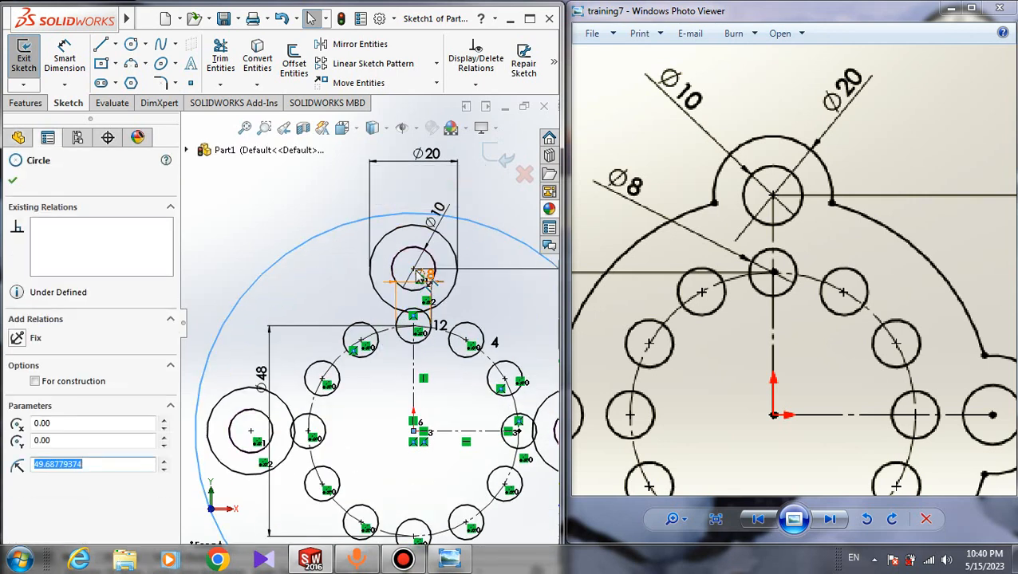
scroll(415, 284, down, 3)
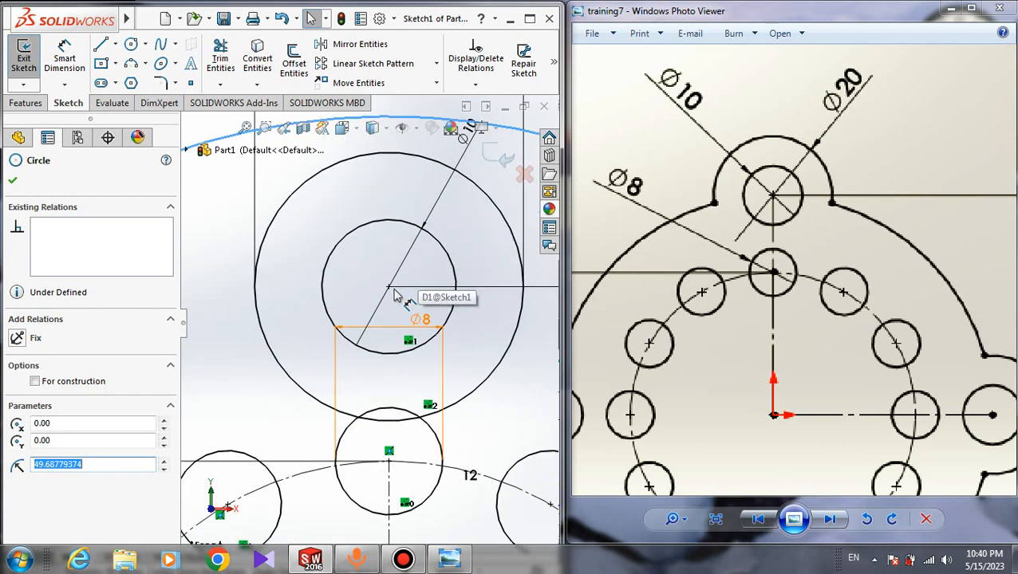
ctrl+click(389, 289)
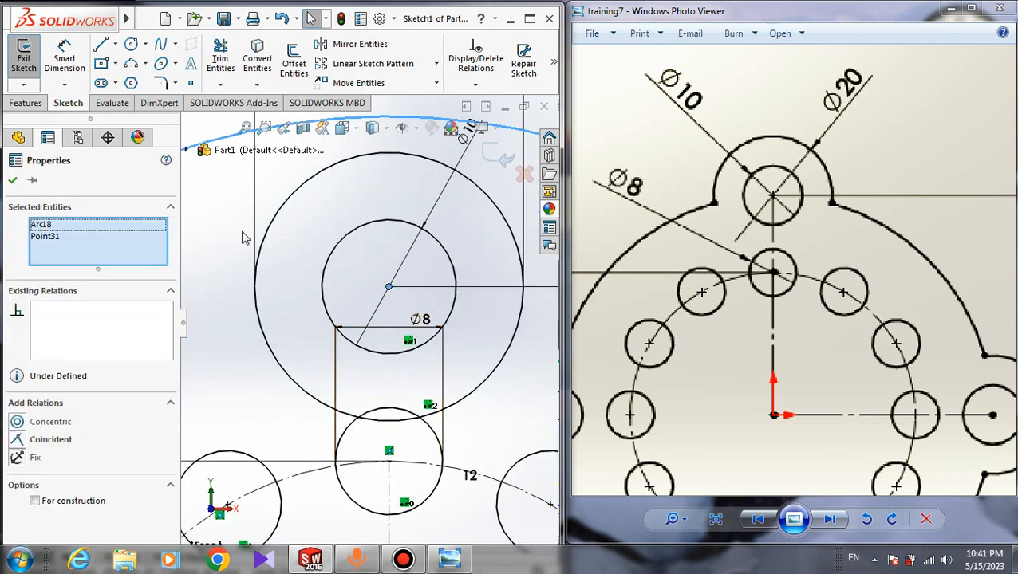
scroll(370, 310, up, 4)
scroll(370, 310, up, 5)
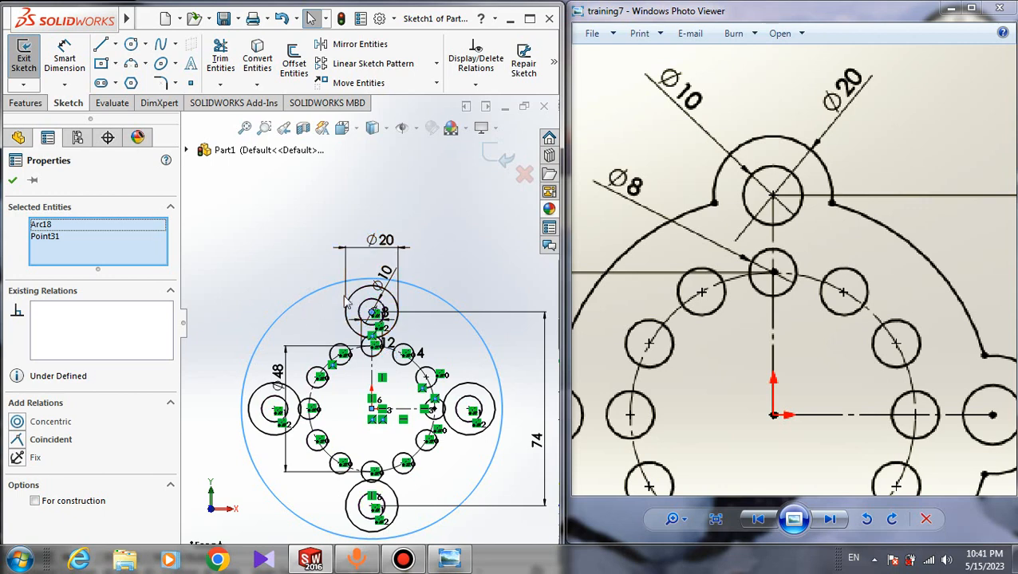
scroll(372, 311, down, 5)
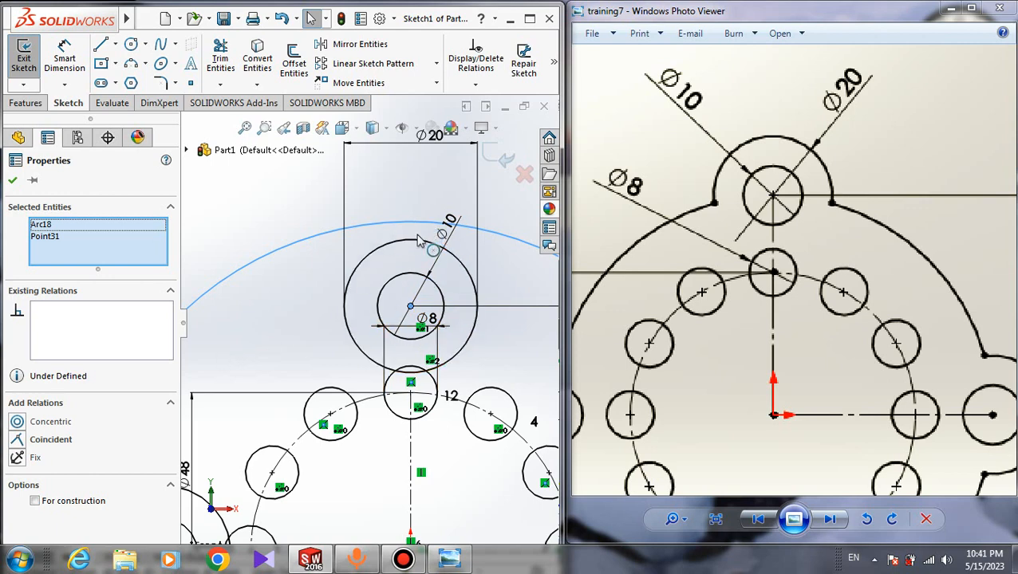
click(17, 441)
click(13, 180)
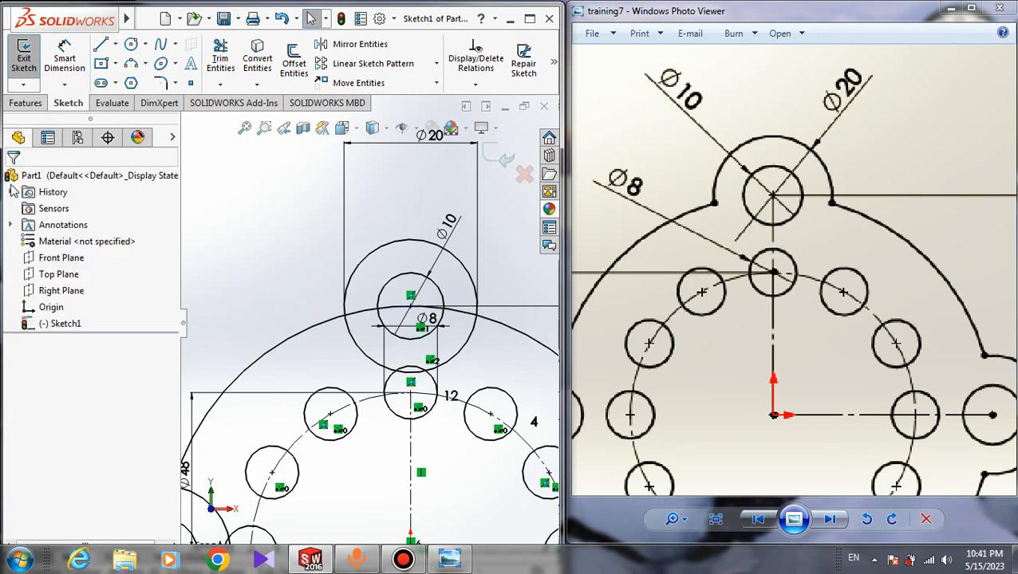
scroll(381, 411, up, 5)
scroll(362, 291, down, 4)
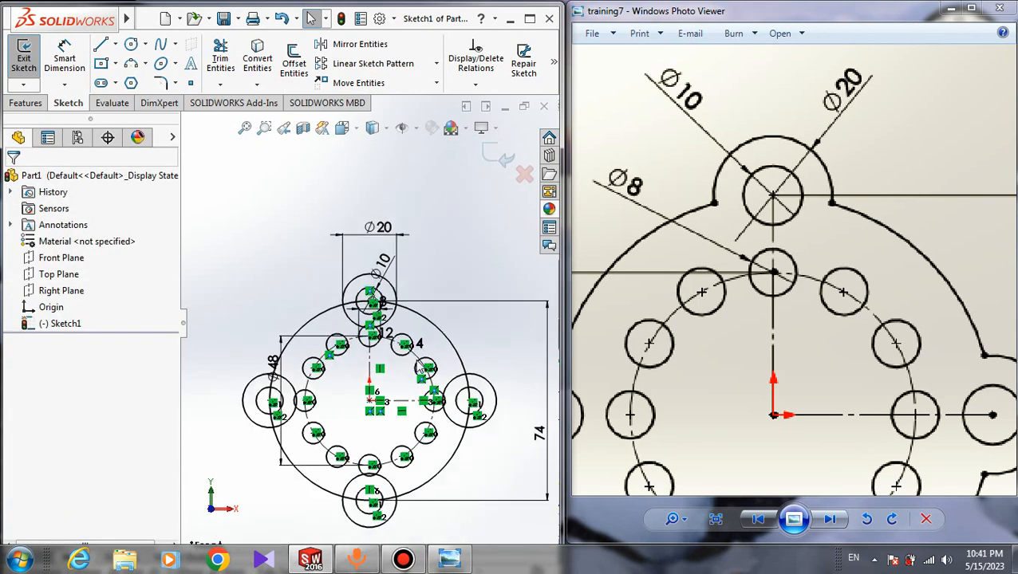
scroll(361, 291, down, 3)
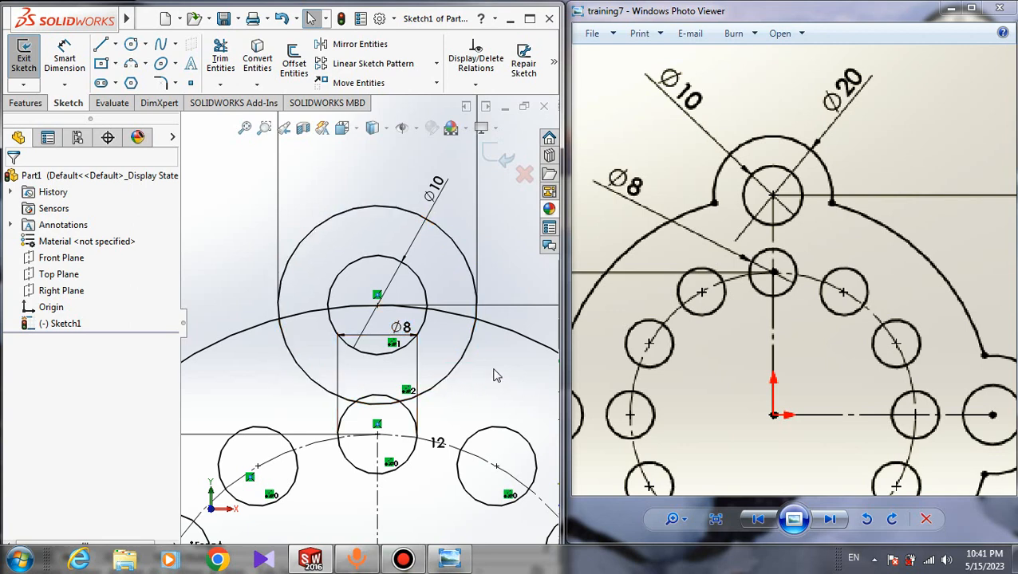
click(230, 64)
click(222, 62)
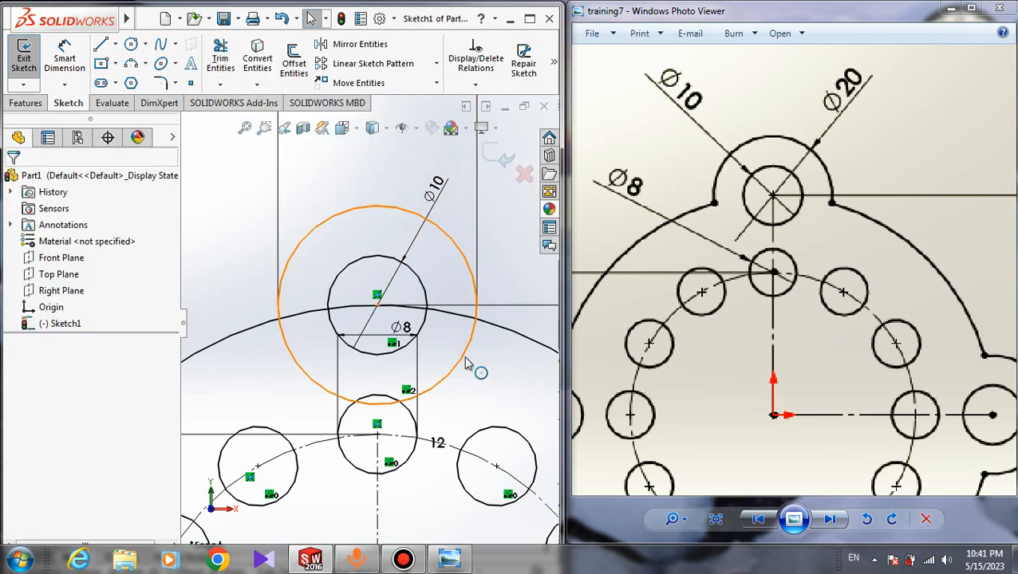
click(472, 365)
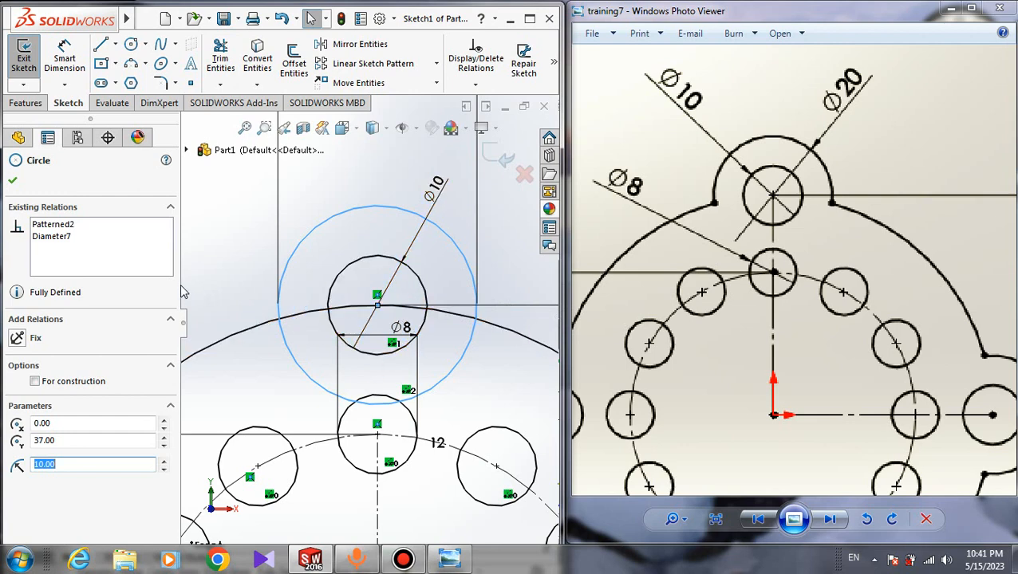
key(Escape)
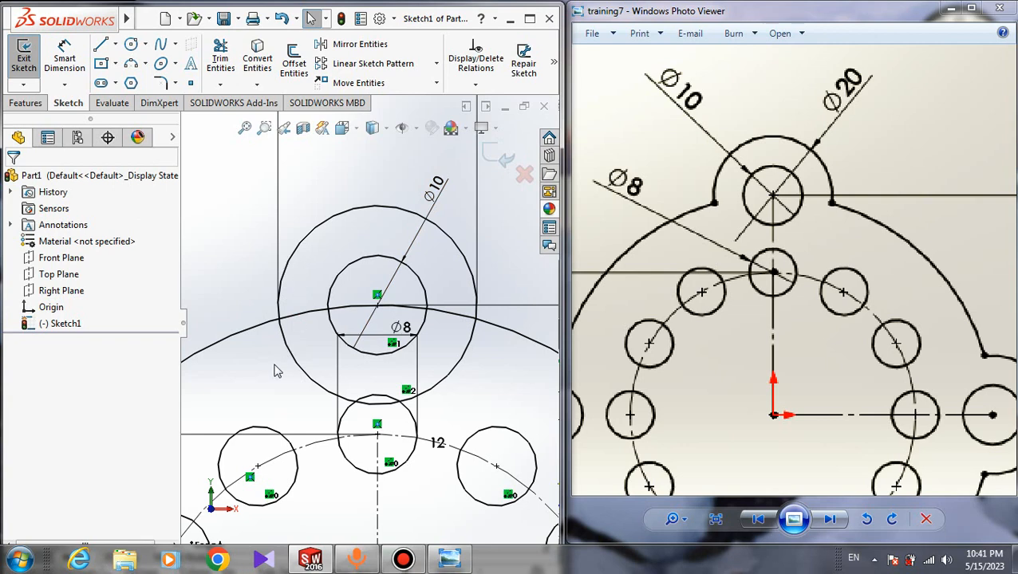
Power-trim the upper lobe circle's arc inside the large outer circle, including the leftover piece within the upper 8 mm hole
click(220, 58)
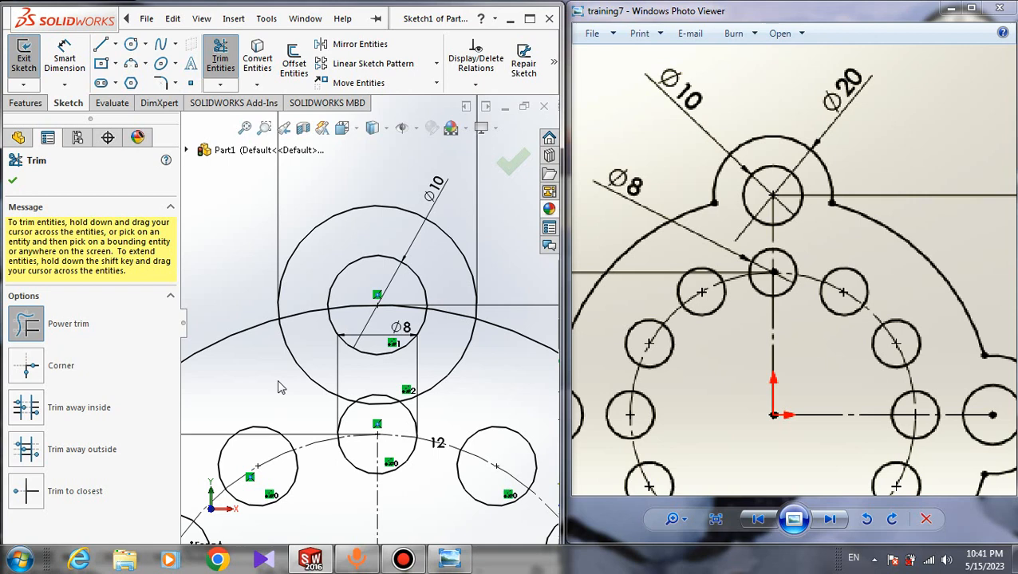
mouse_move(300, 369)
mouse_down()
mouse_move(469, 391)
mouse_move(448, 365)
mouse_up()
scroll(398, 424, down, 5)
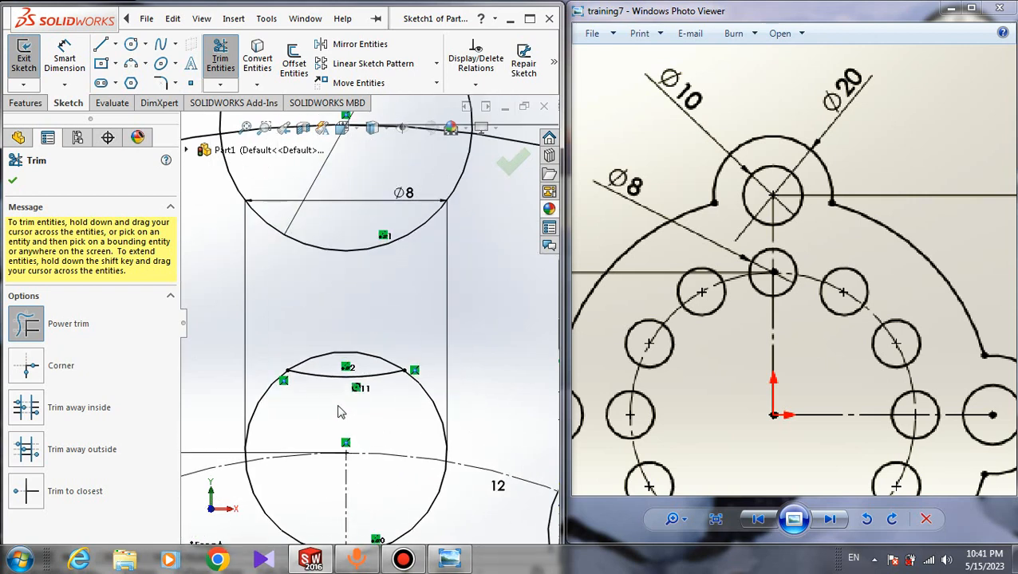
drag(334, 384, 329, 373)
scroll(296, 206, up, 3)
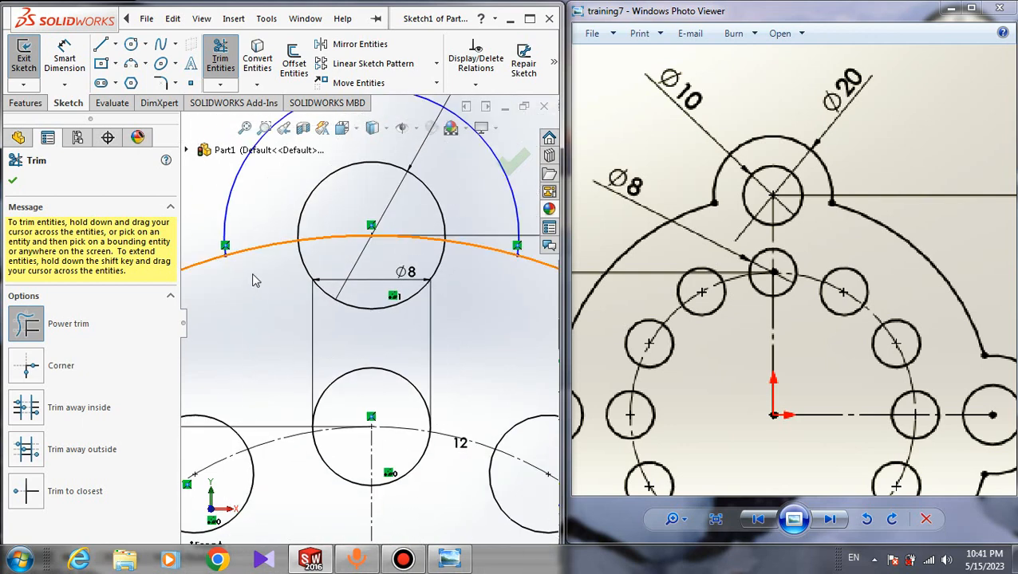
Trim away the large outer circle's arc inside the upper lobe, including the piece crossing the upper 10 mm hole
drag(272, 281, 283, 229)
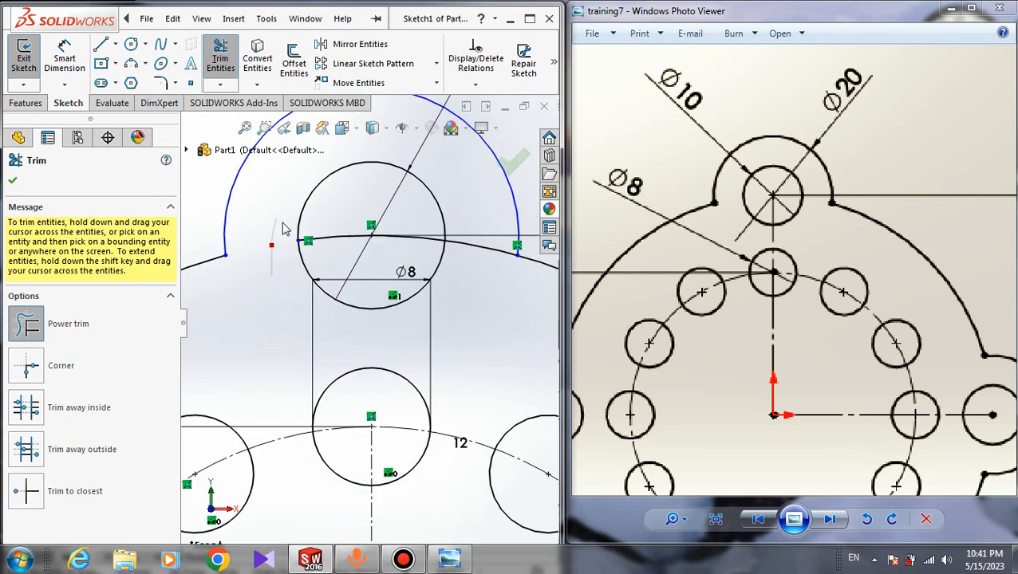
drag(486, 266, 483, 238)
scroll(371, 325, up, 3)
scroll(356, 257, down, 7)
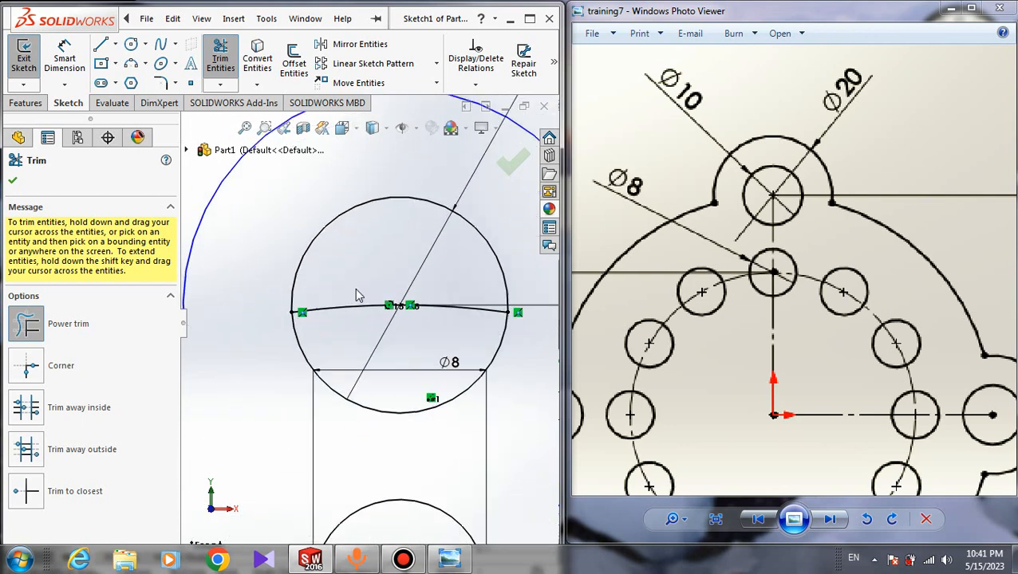
drag(348, 339, 370, 291)
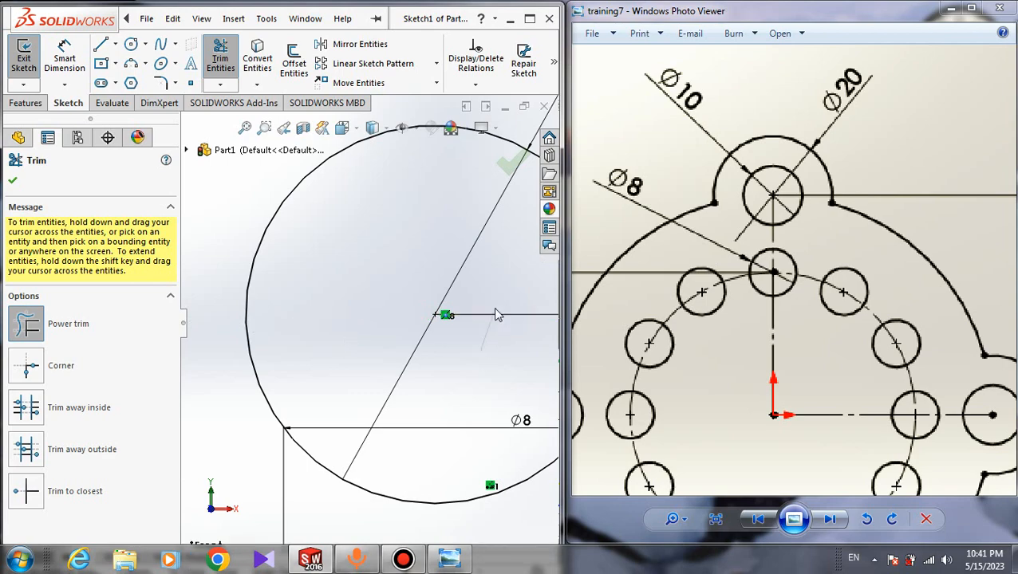
Trim the left lobe circle's inner arc and the large outer circle's arc inside that lobe, keeping the 10 mm hole whole
scroll(466, 375, down, 2)
scroll(467, 375, up, 6)
scroll(312, 323, down, 6)
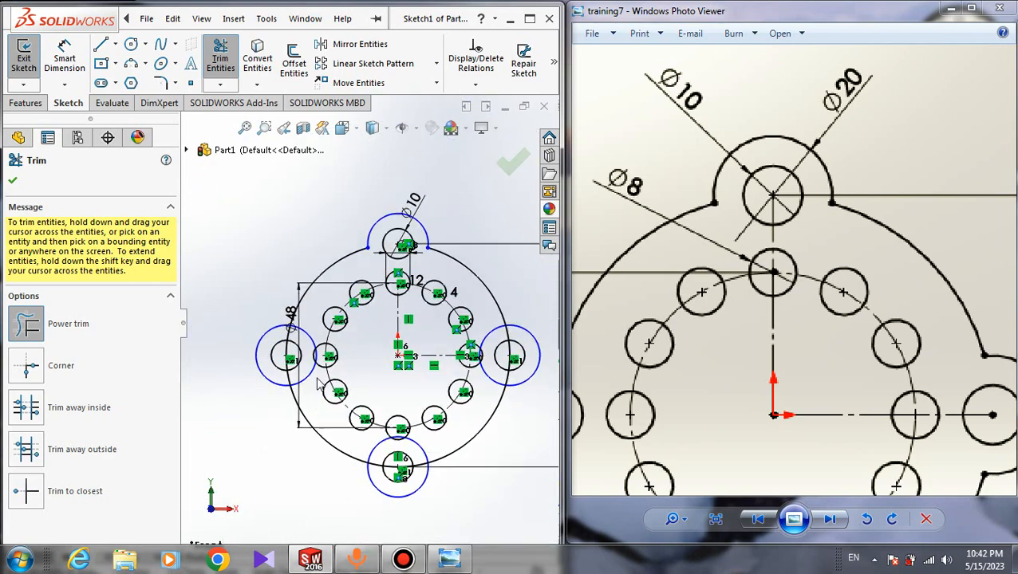
scroll(313, 323, down, 4)
mouse_move(341, 244)
mouse_down()
mouse_move(329, 284)
mouse_move(464, 433)
mouse_up()
scroll(421, 477, up, 3)
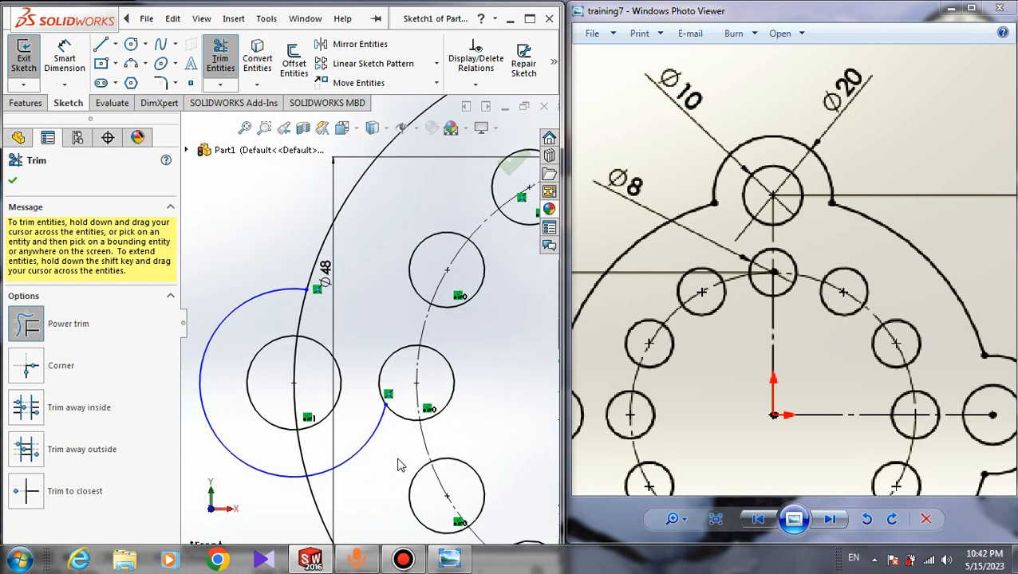
mouse_move(400, 466)
mouse_down()
mouse_move(317, 444)
mouse_move(307, 403)
mouse_move(314, 288)
mouse_up()
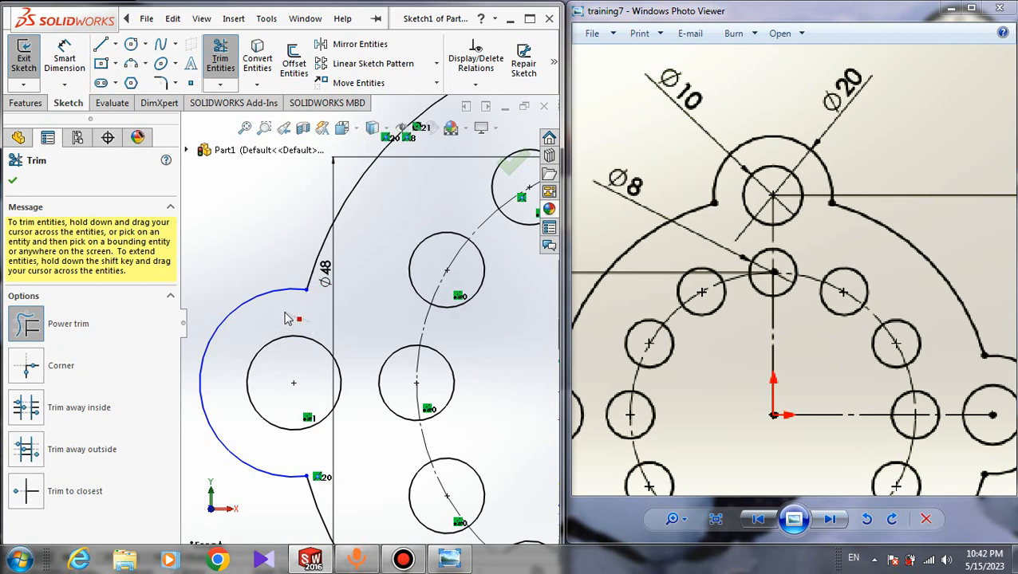
Trim the lower lobe circle's inner arc between the large outer circle and the lower 8 mm hole, including the piece within that hole
scroll(289, 316, up, 3)
scroll(391, 389, down, 4)
drag(361, 363, 435, 432)
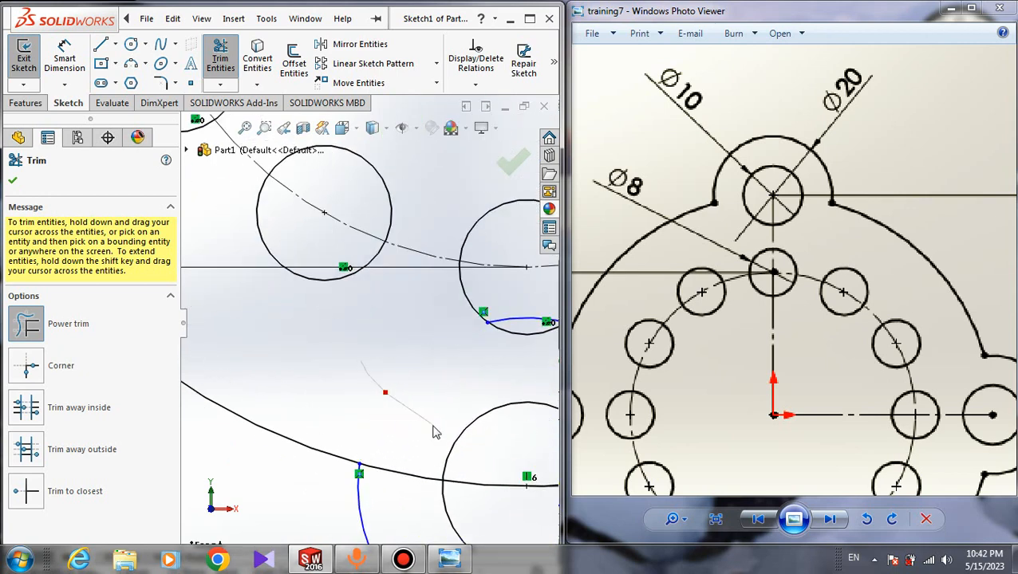
drag(513, 300, 516, 323)
scroll(425, 391, up, 2)
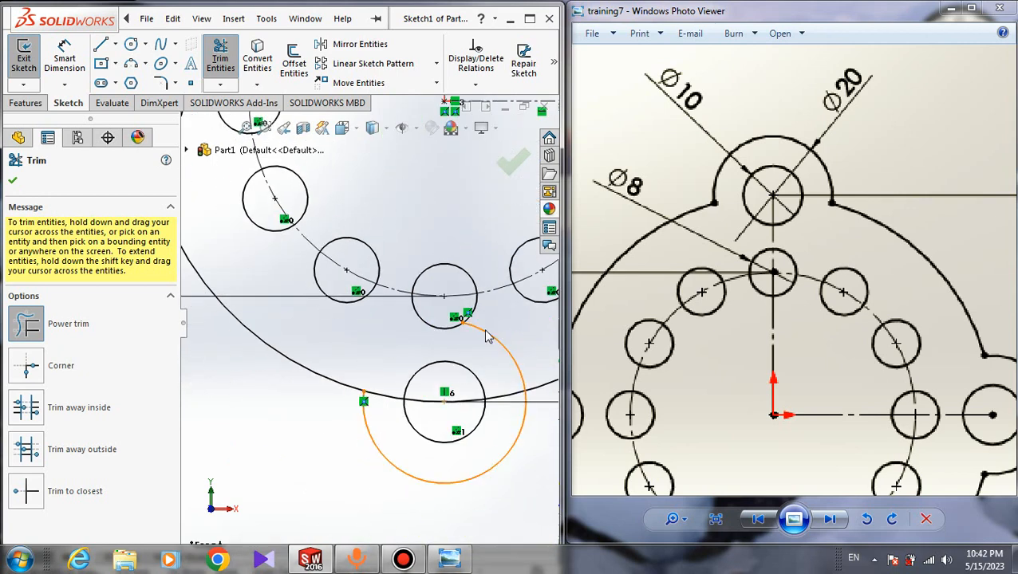
Try to trim the lower lobe's remaining inner arc together with the large outer circle's arc inside that lobe
mouse_move(484, 268)
mouse_down()
mouse_move(447, 368)
mouse_move(467, 401)
mouse_up()
scroll(461, 348, down, 3)
scroll(447, 379, up, 2)
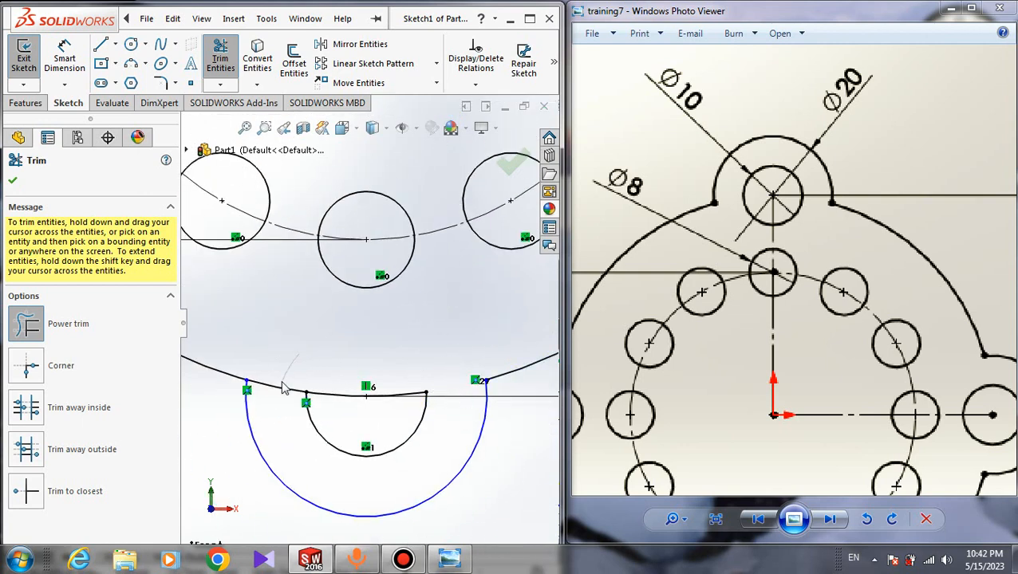
drag(283, 387, 297, 401)
scroll(351, 356, up, 3)
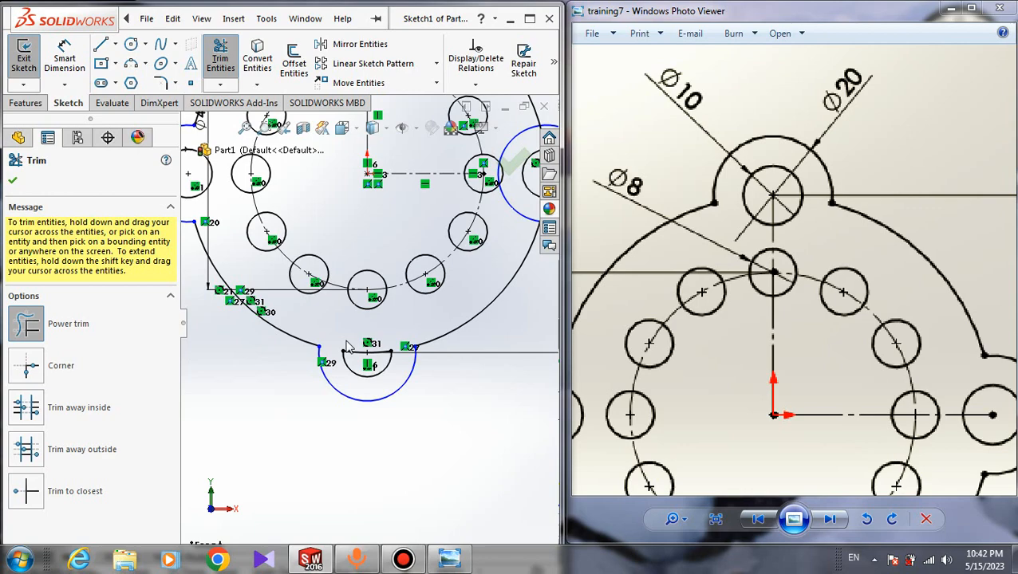
Undo the last trims at the lower lobe to restore its full 10 mm hole
scroll(403, 386, up, 3)
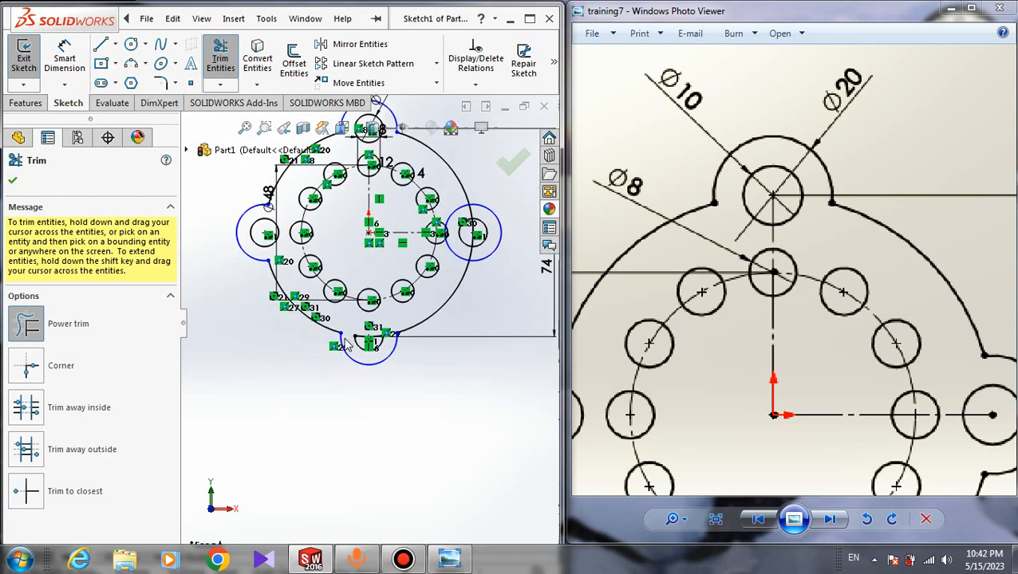
scroll(346, 336, down, 6)
scroll(367, 351, up, 3)
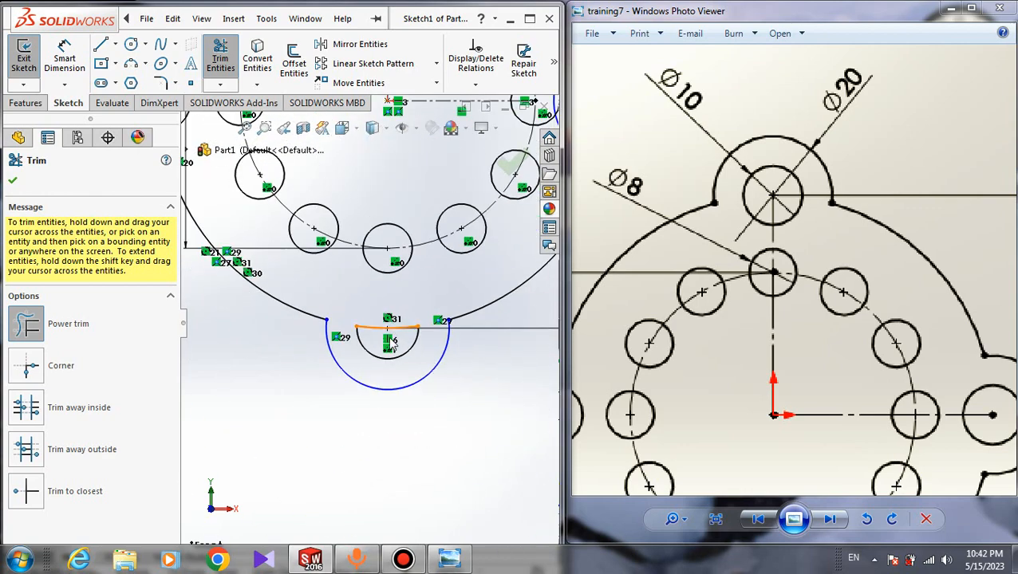
scroll(390, 341, up, 8)
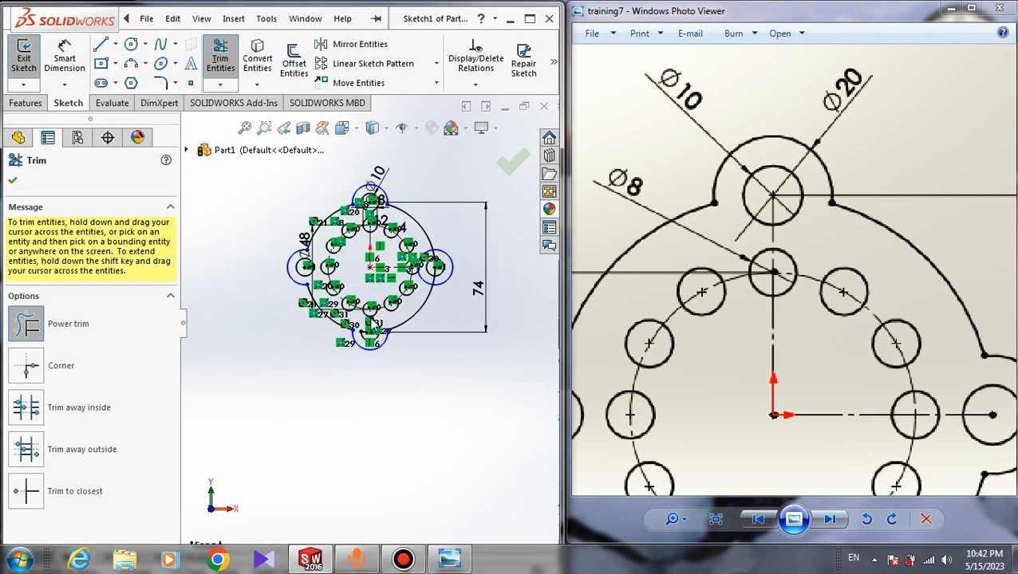
scroll(369, 325, down, 8)
key(Escape)
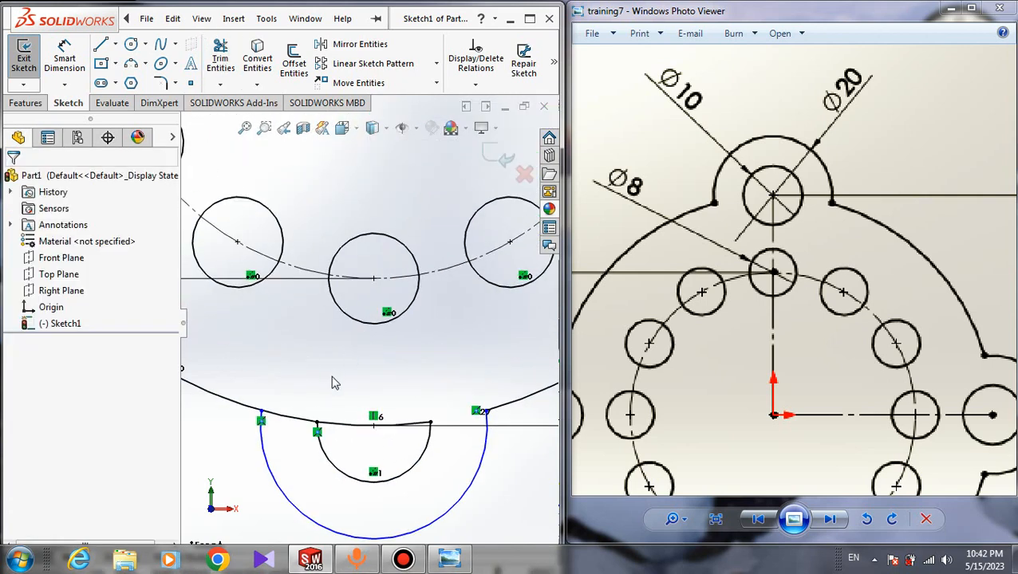
key(ctrl+z)
key(ctrl+z)
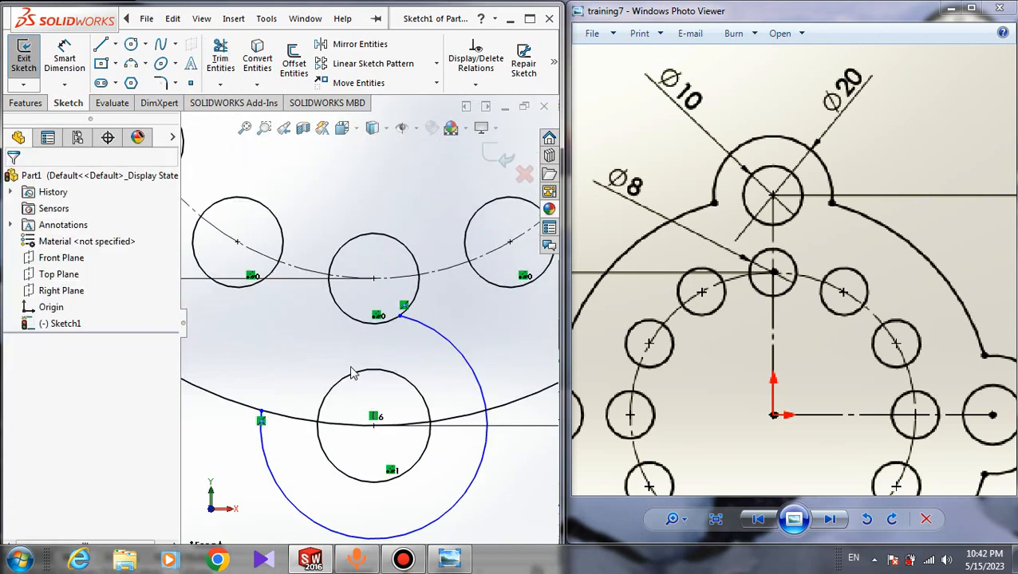
Trim the lower lobe circle's remaining inner arc and the large outer circle's arc inside that lobe, keeping the 10 mm hole whole
click(221, 60)
drag(481, 329, 449, 385)
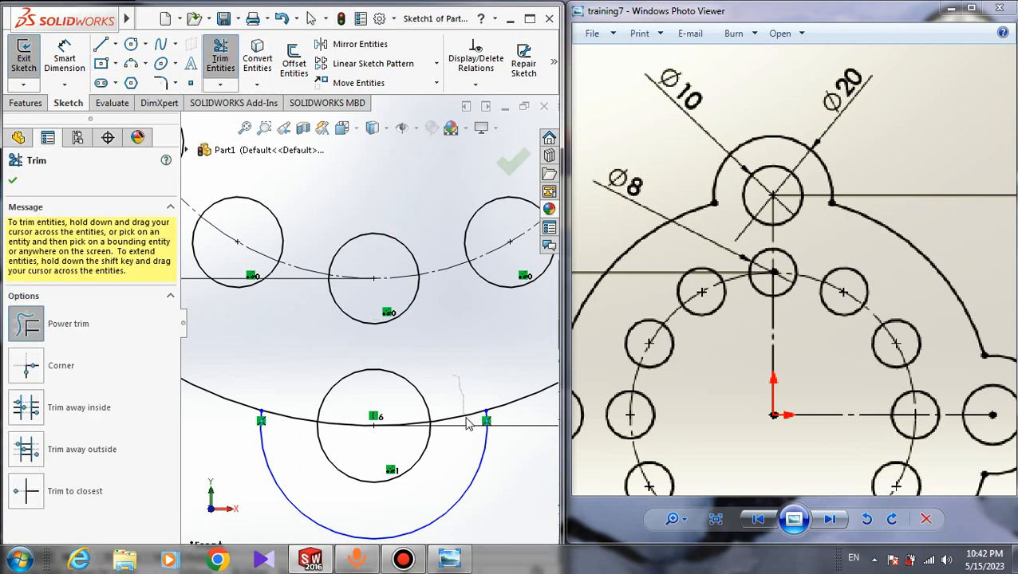
drag(409, 409, 405, 440)
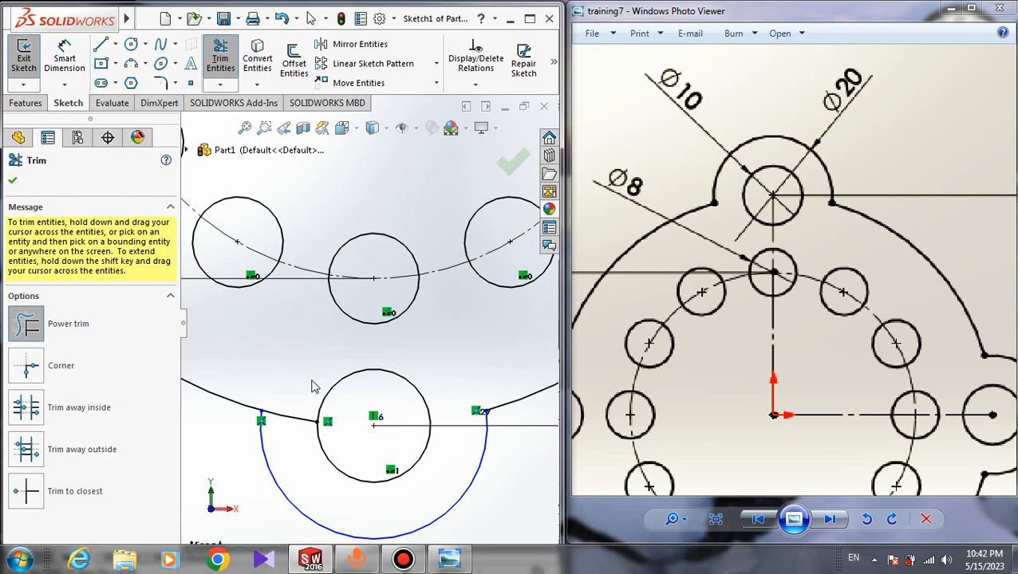
drag(312, 386, 297, 435)
Trim the right lobe circle's inner arc and the large outer circle's arc inside that lobe, keeping the 10 mm hole whole
scroll(419, 381, up, 5)
scroll(418, 291, down, 4)
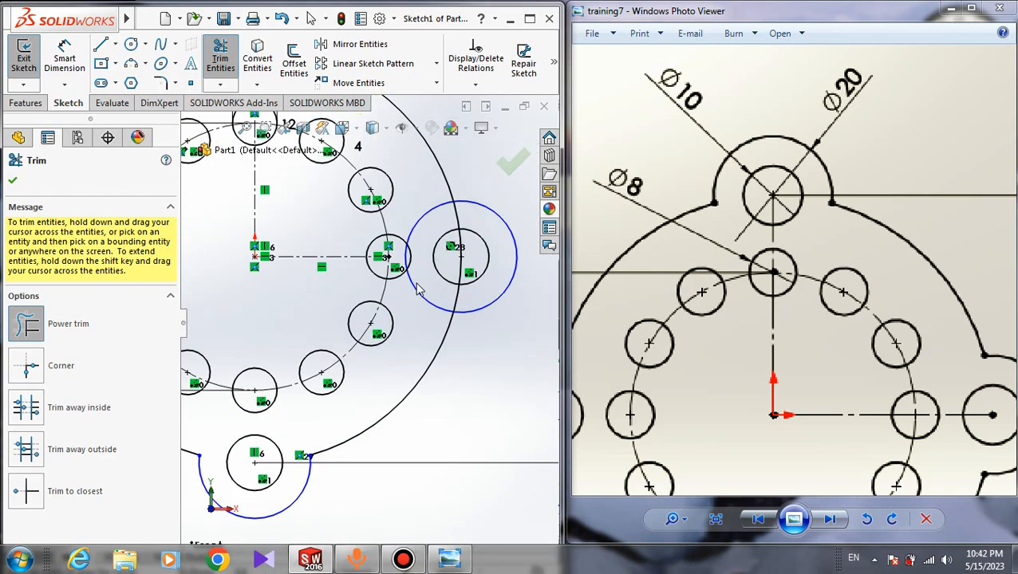
scroll(419, 291, down, 3)
drag(384, 329, 425, 317)
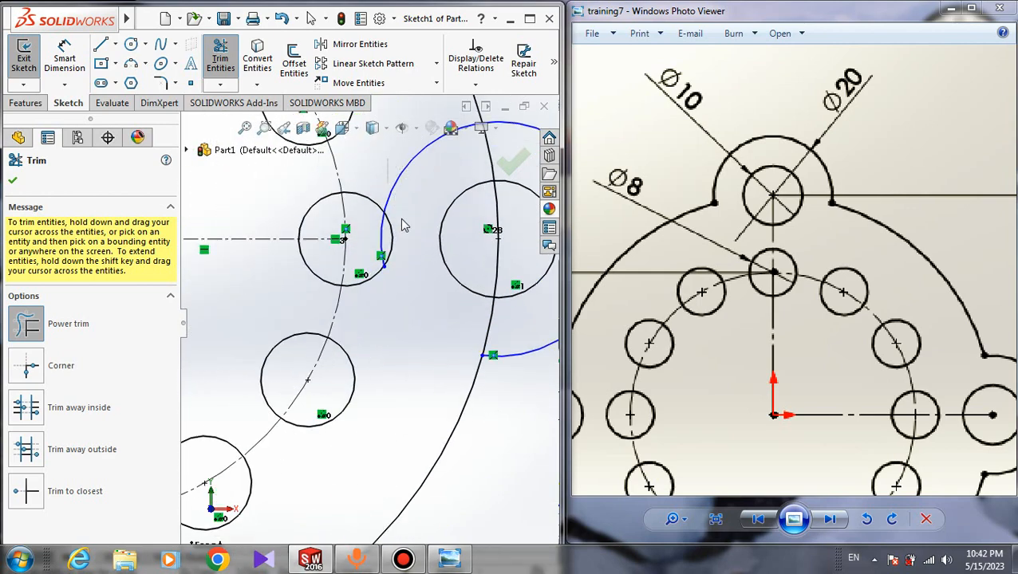
mouse_move(403, 226)
mouse_down()
mouse_move(376, 237)
mouse_move(390, 257)
mouse_up()
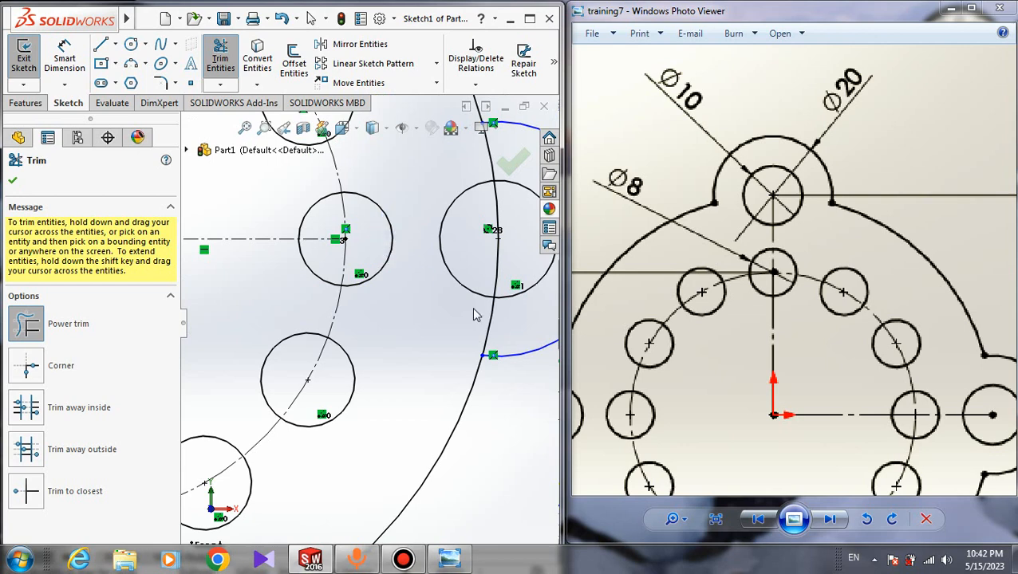
drag(502, 333, 477, 248)
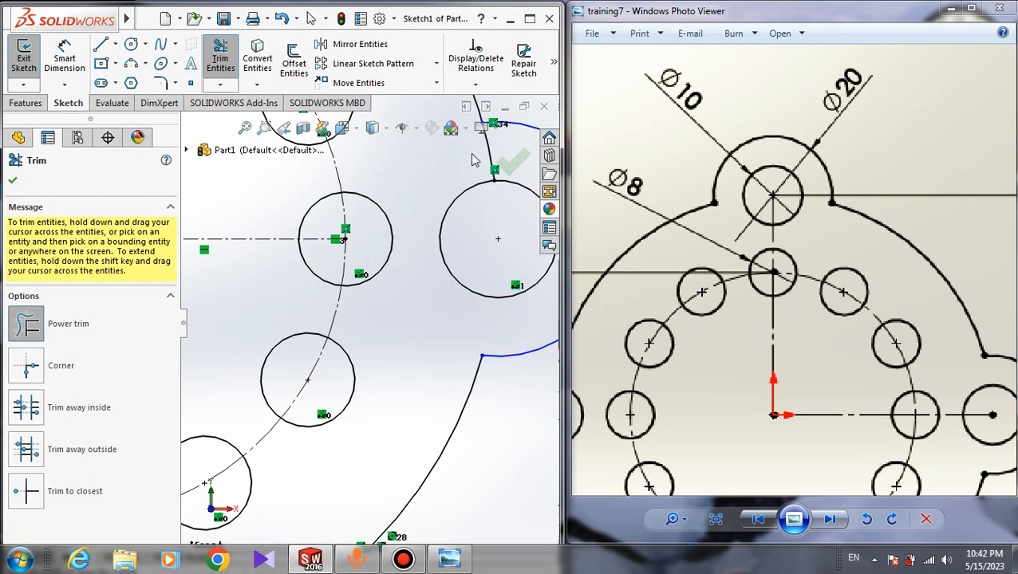
scroll(434, 206, up, 6)
key(Escape)
Try to move the upper lobe arc's left endpoint to test how the arc is constrained
scroll(355, 247, down, 2)
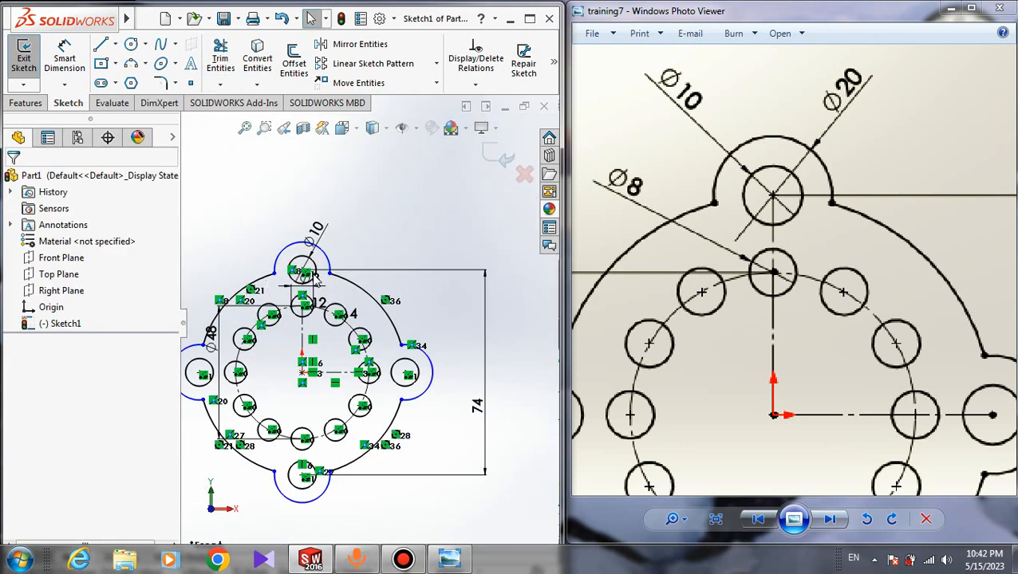
scroll(308, 280, up, 2)
scroll(311, 281, down, 5)
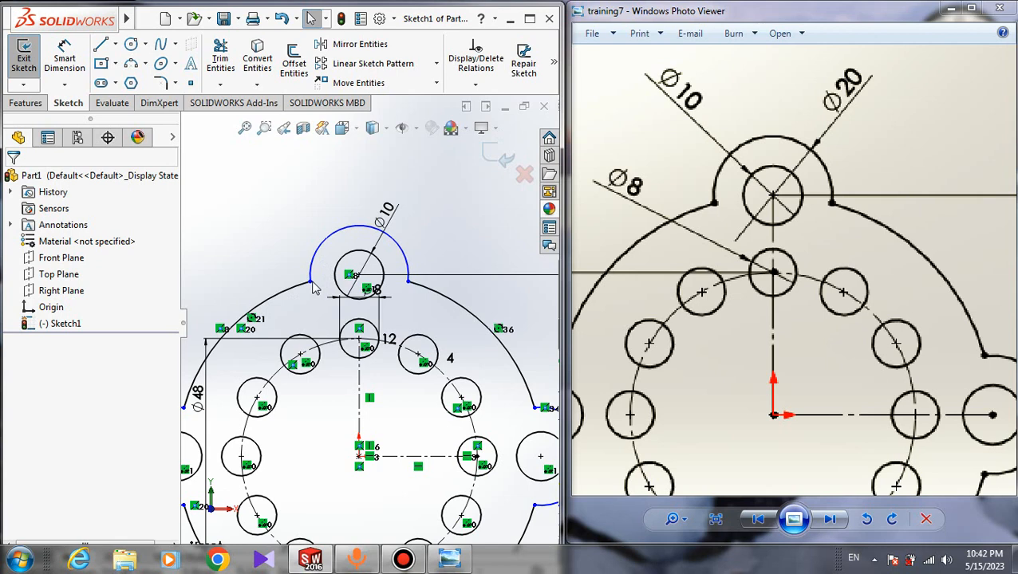
mouse_move(312, 284)
mouse_down()
mouse_move(296, 294)
mouse_move(326, 306)
mouse_move(299, 304)
mouse_move(317, 301)
mouse_up()
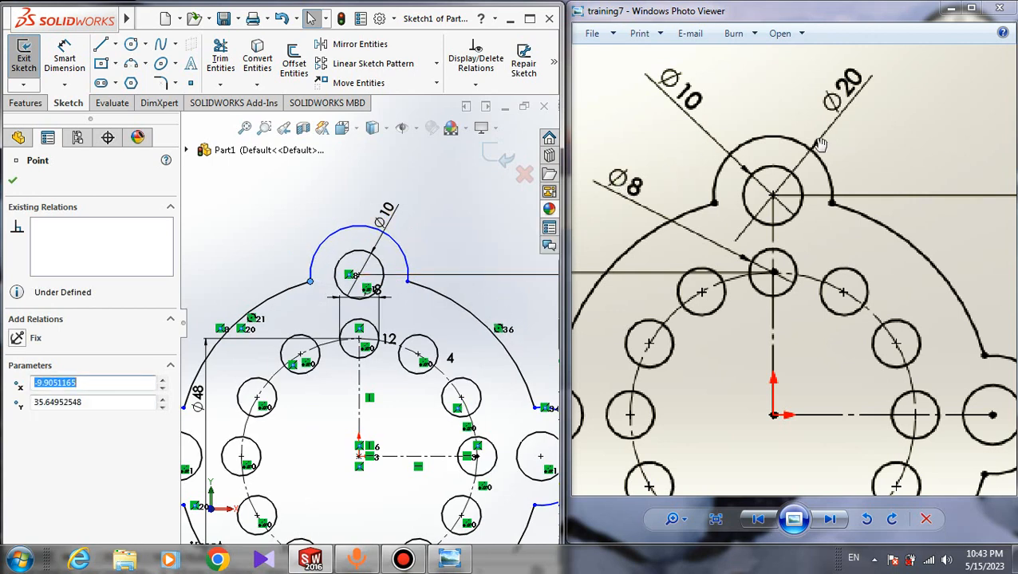
key(Escape)
Dimension the upper lobe arc with a radius of 10 mm
right_drag(341, 231, 341, 192)
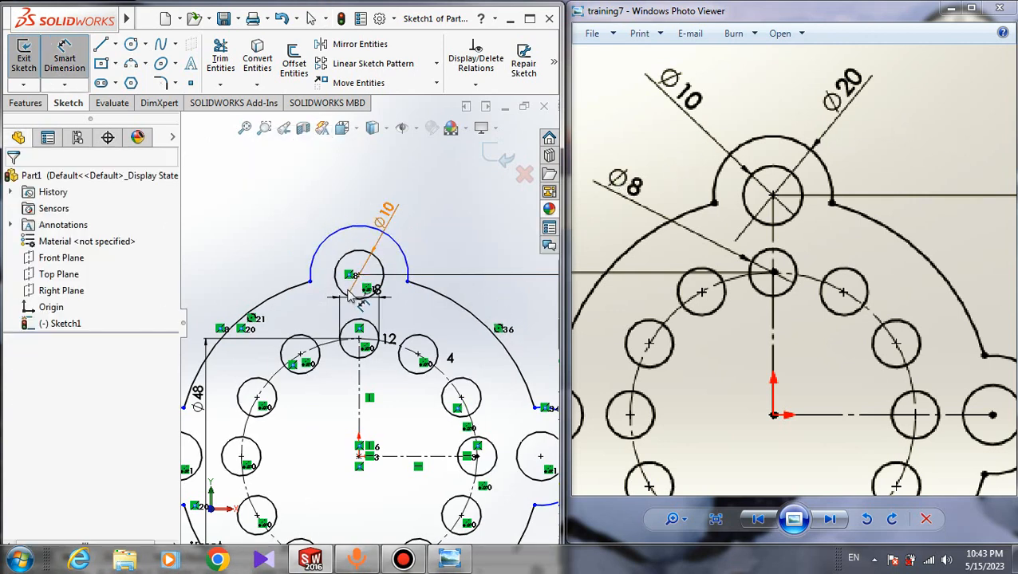
click(343, 230)
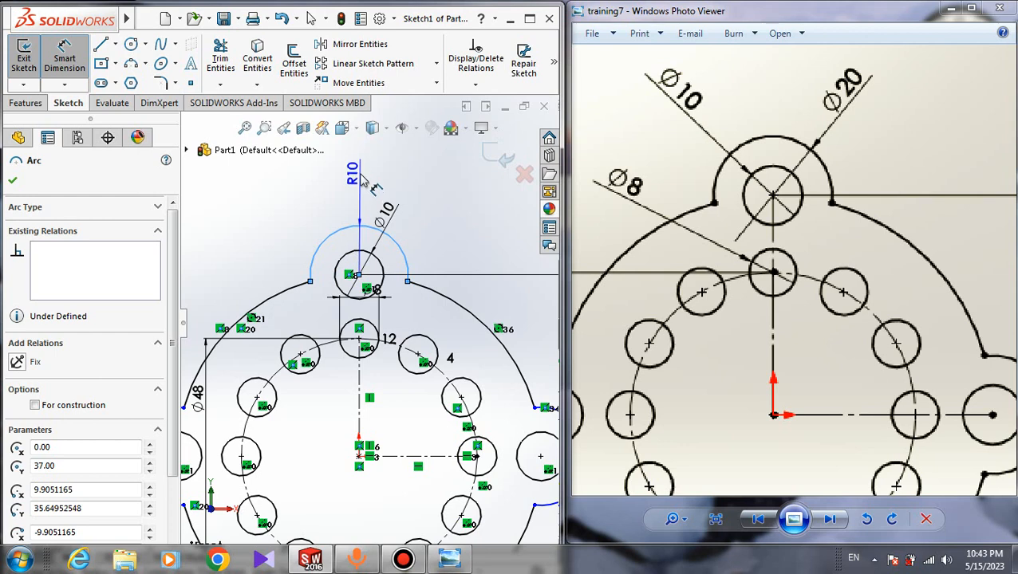
click(363, 182)
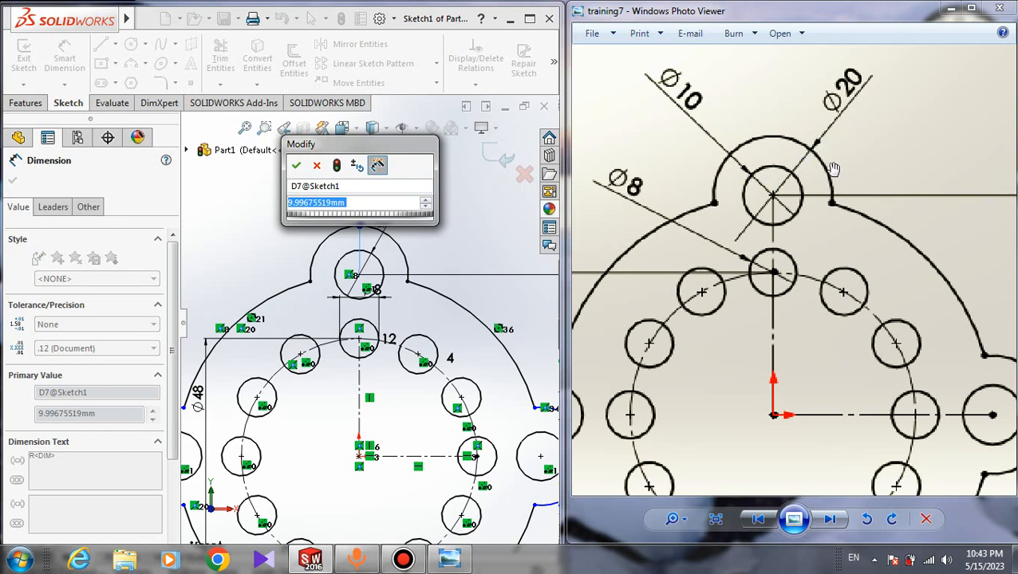
text(10)
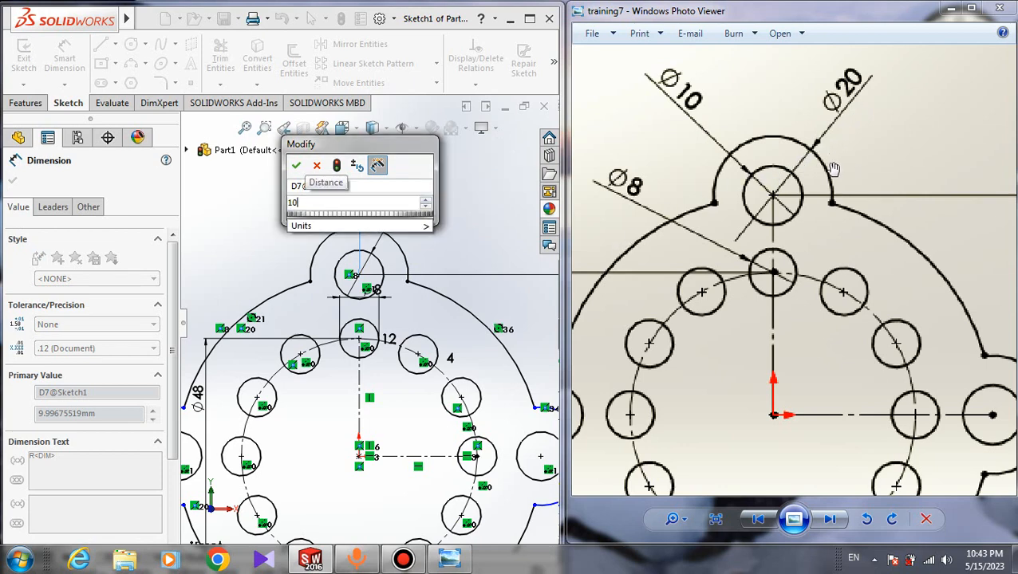
key(Return)
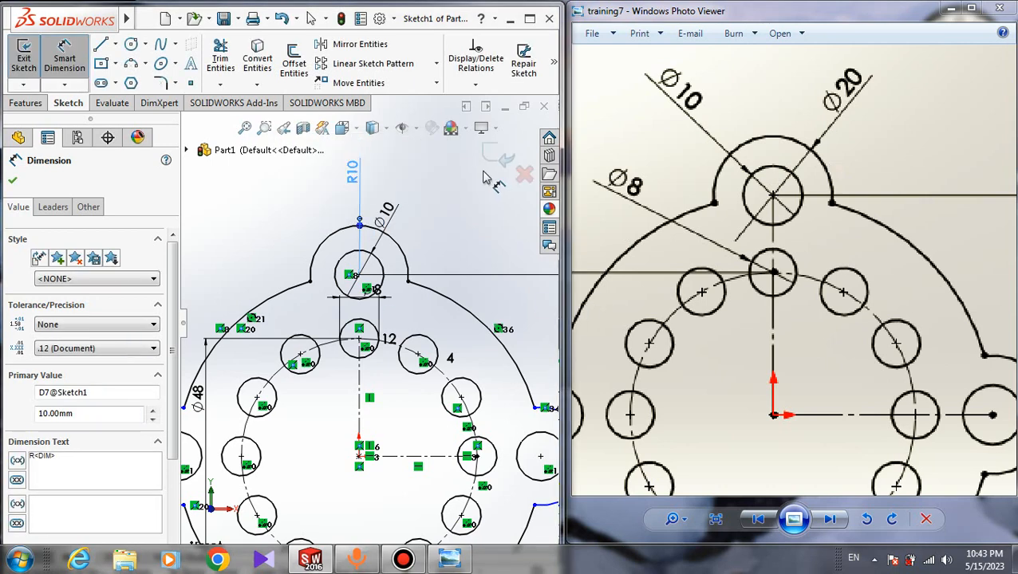
key(Escape)
Pull the right lobe arc's lower endpoint upward along the outline to test how the arc is constrained
key(f)
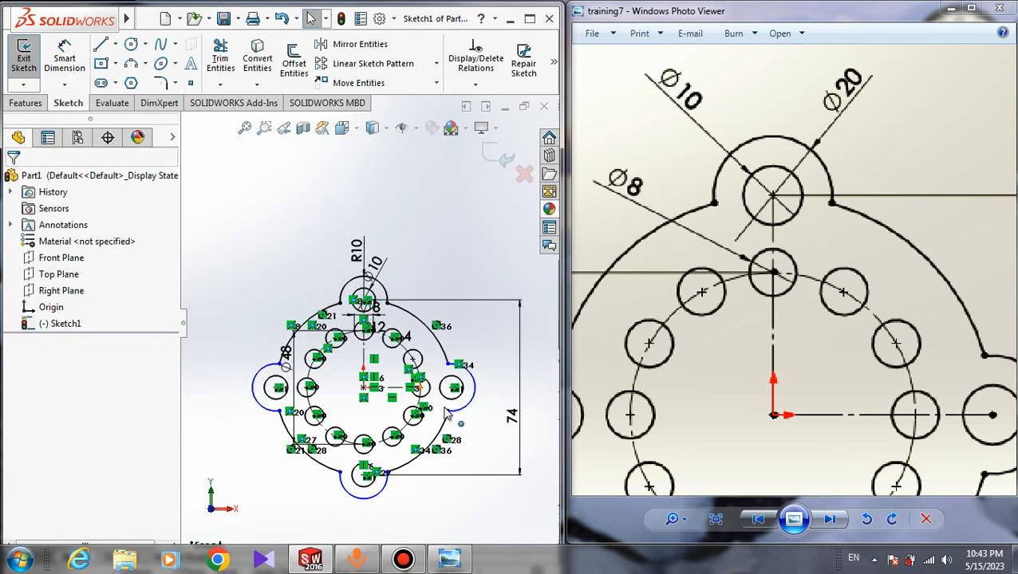
scroll(408, 414, down, 3)
drag(445, 416, 448, 387)
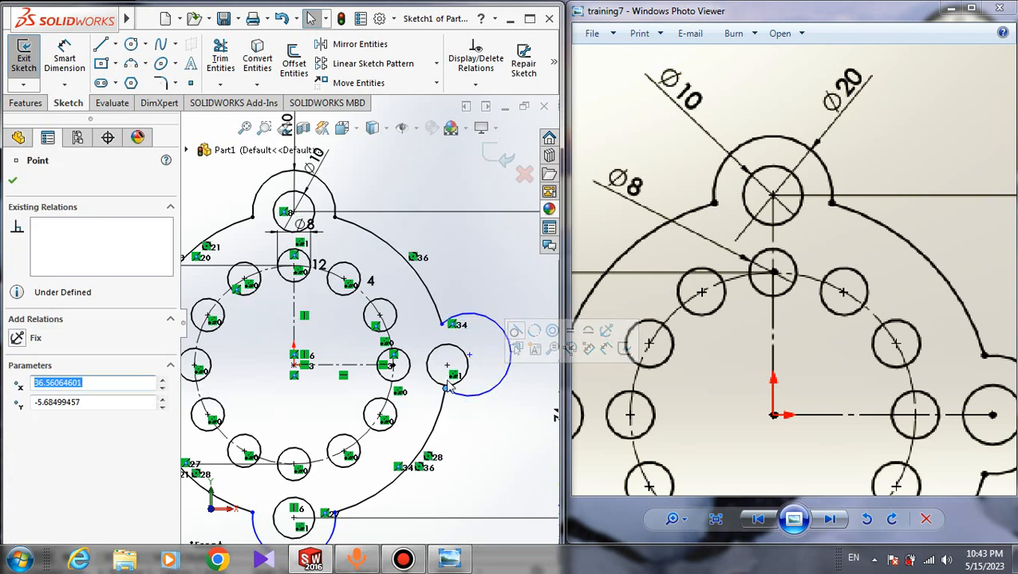
Add a Concentric relation between the right lobe arc and its 10 mm hole
ctrl+click(496, 328)
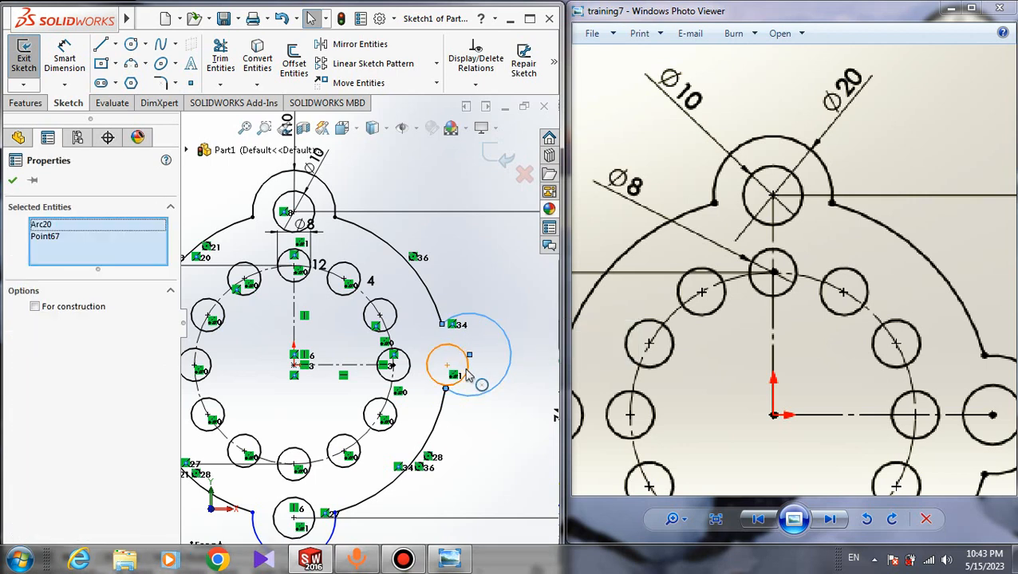
ctrl+click(467, 371)
click(483, 353)
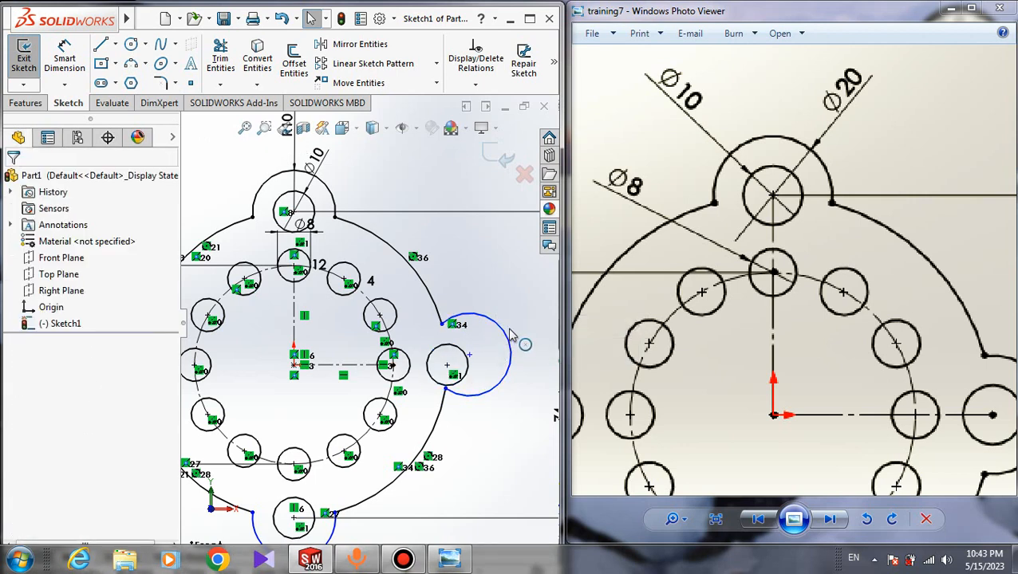
click(509, 336)
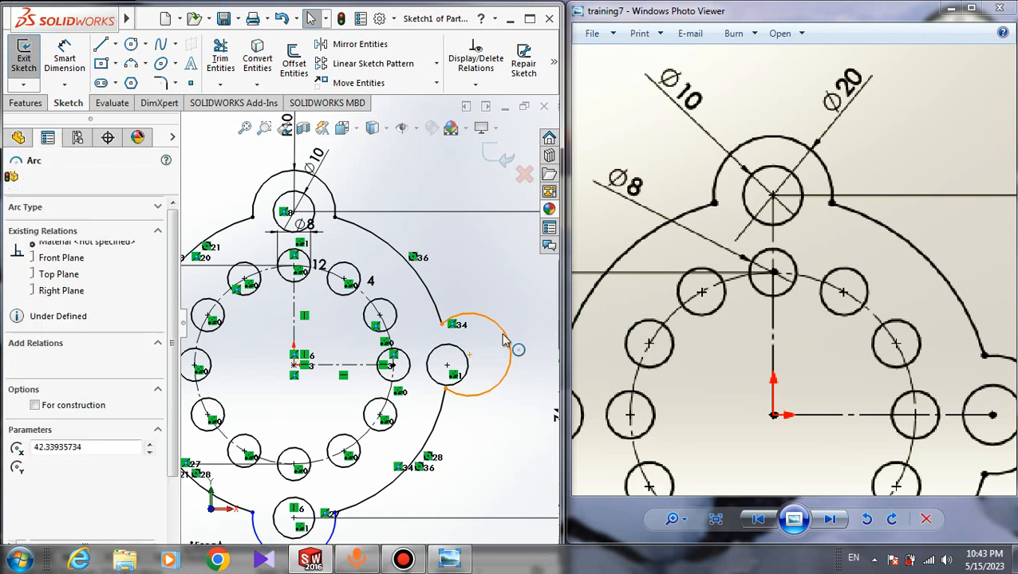
ctrl+click(471, 381)
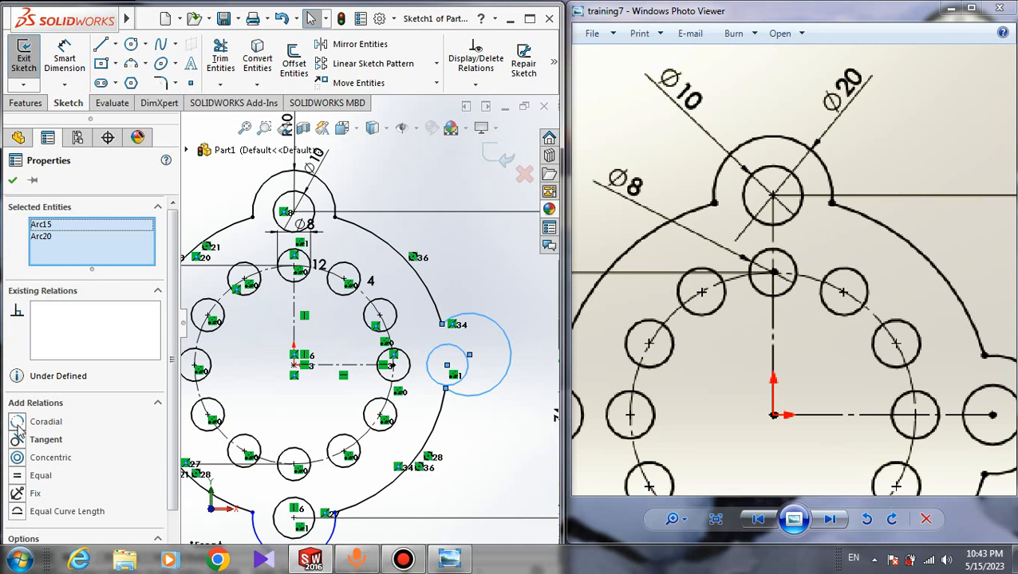
click(18, 457)
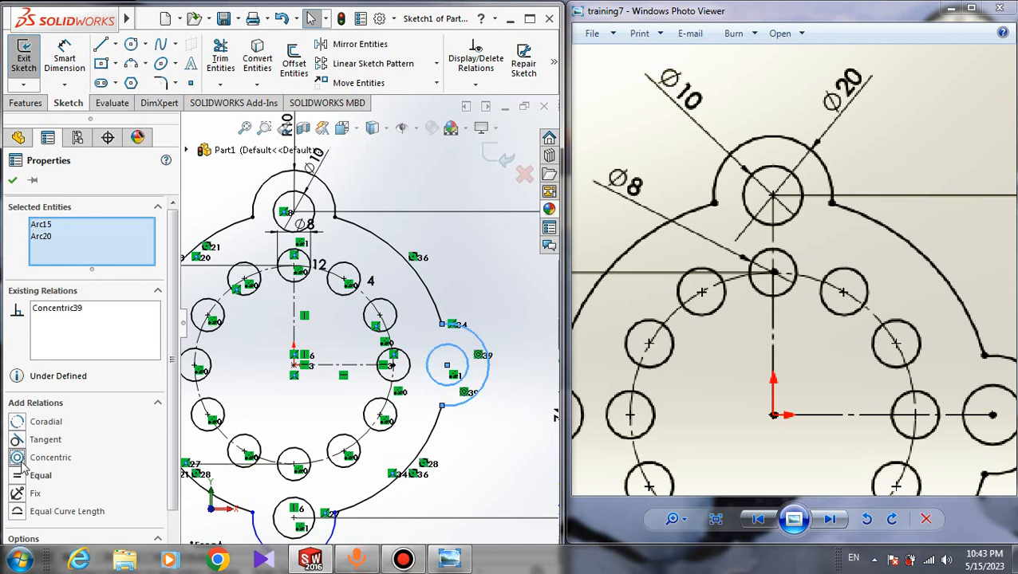
click(14, 181)
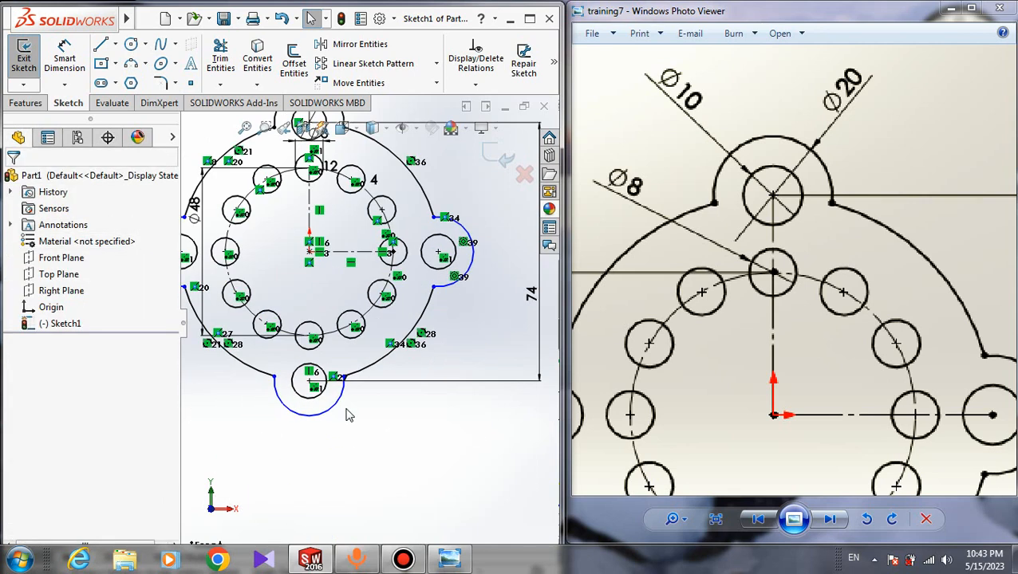
Move the right lobe arc's lower endpoint along the outline to test whether the arc's radius is fixed
click(433, 286)
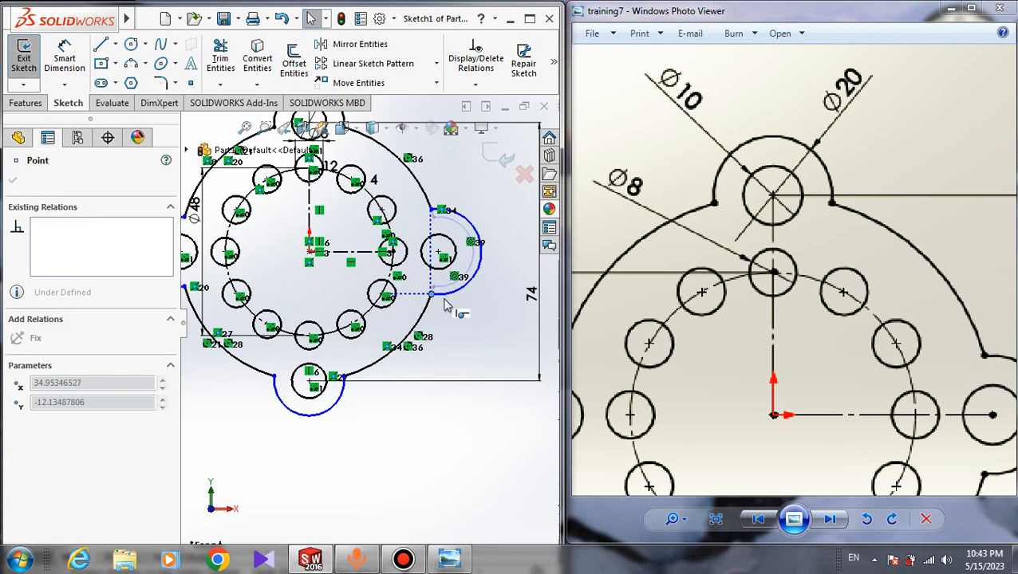
drag(443, 296, 451, 296)
click(474, 311)
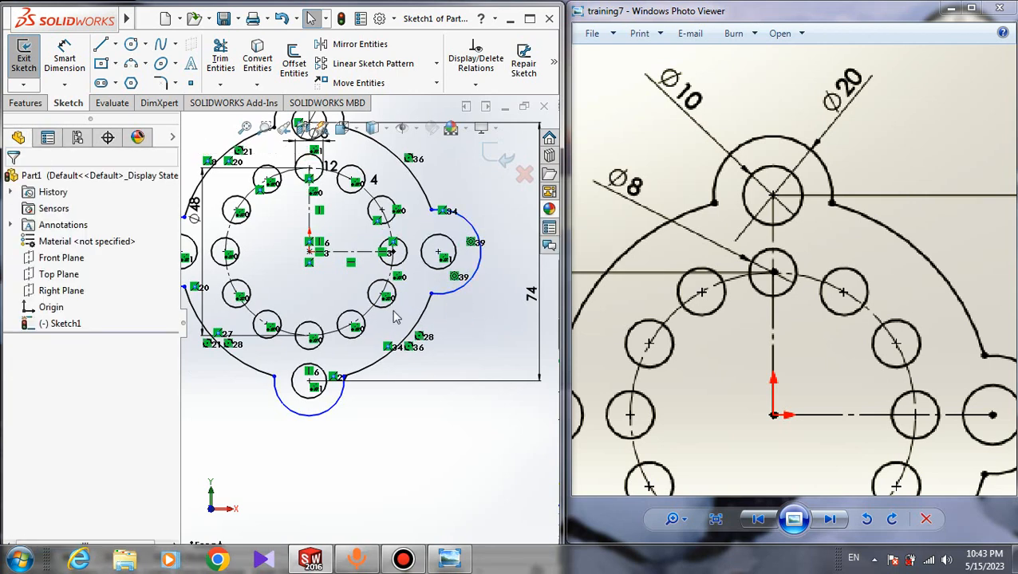
Examine the sketch relations on the patterned 8 mm holes and at the left lobe arc's lower endpoint
scroll(383, 320, up, 2)
scroll(250, 270, down, 4)
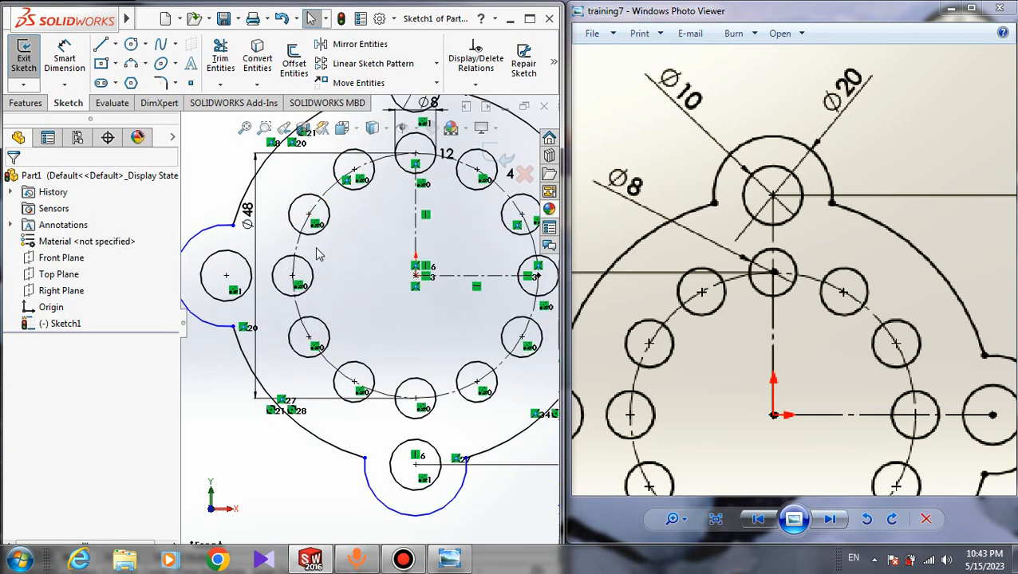
scroll(327, 240, down, 3)
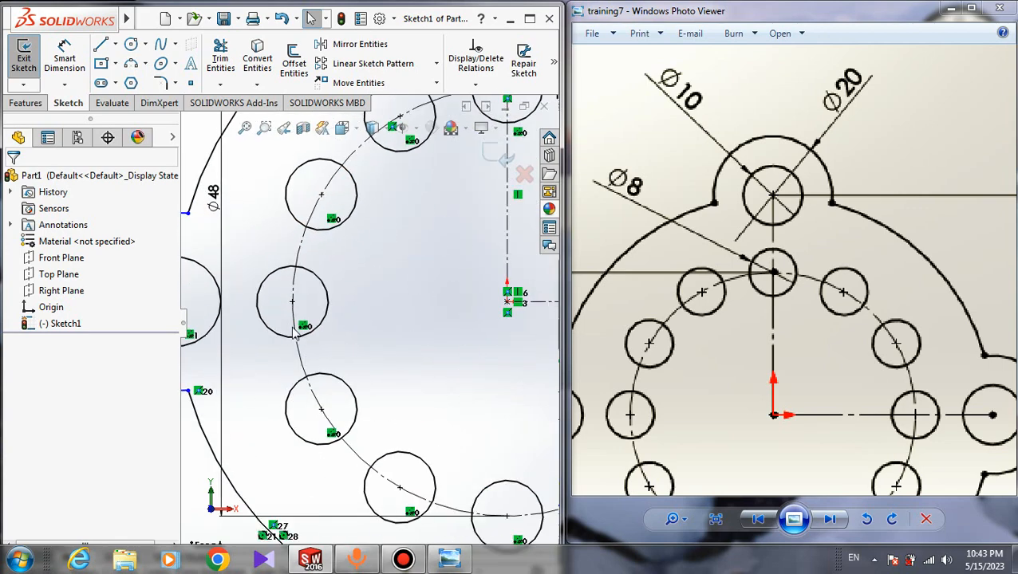
scroll(306, 329, down, 1)
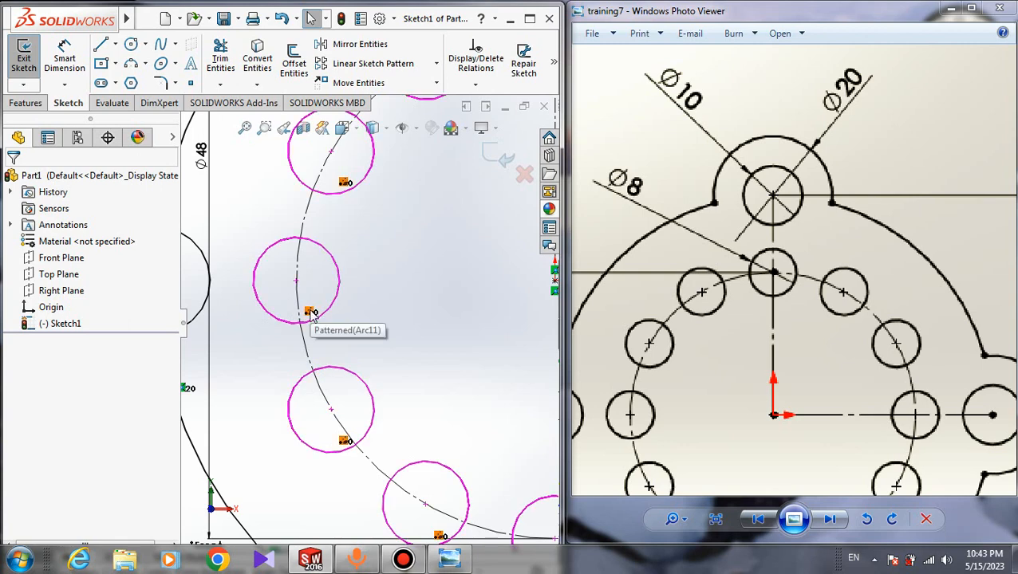
scroll(311, 312, up, 1)
scroll(306, 317, down, 1)
scroll(291, 327, up, 3)
scroll(251, 341, down, 5)
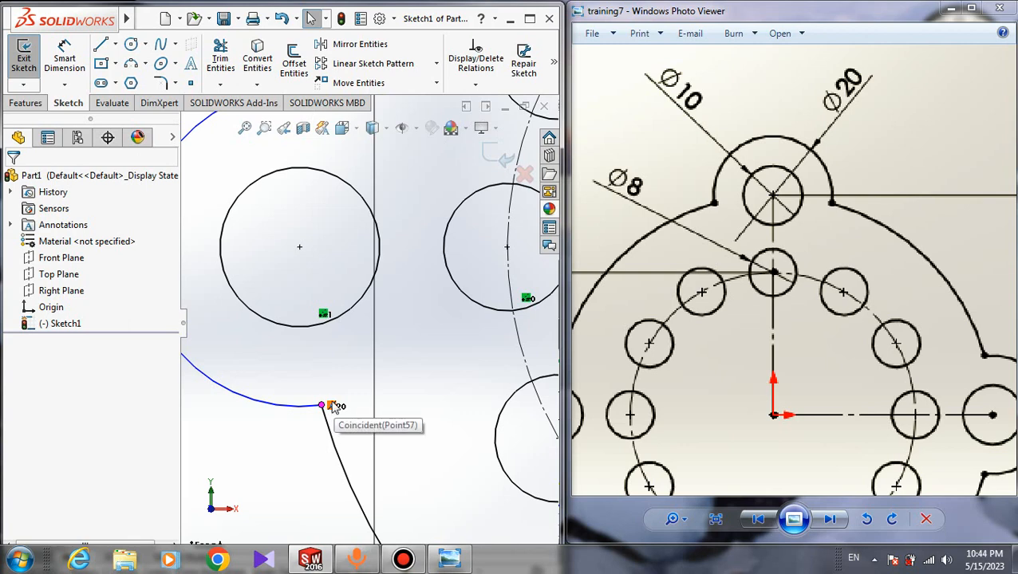
scroll(432, 424, up, 4)
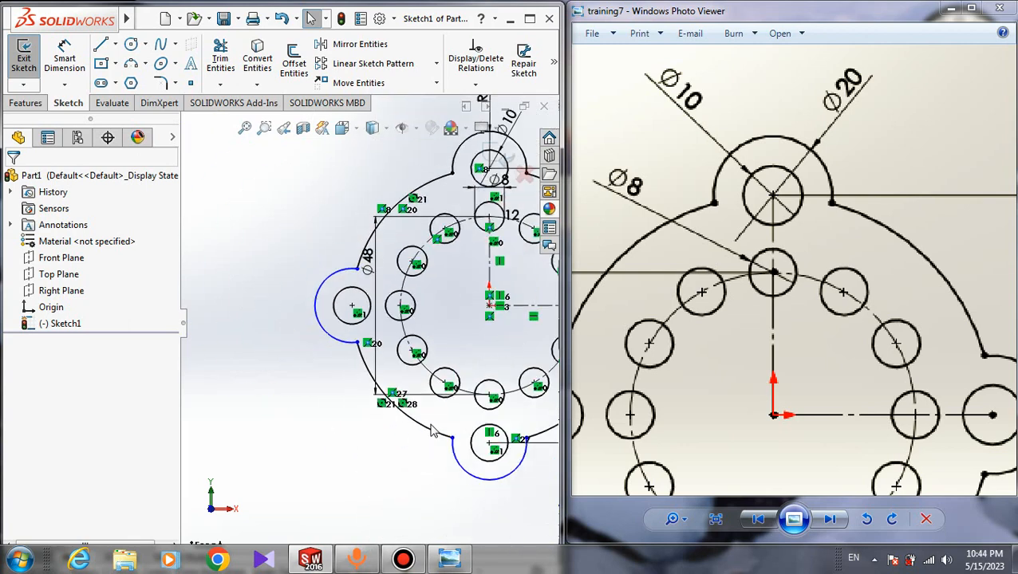
Add an Equal relation between the lower, left, right and upper lobe arcs
scroll(472, 387, down, 3)
scroll(426, 398, up, 2)
click(447, 409)
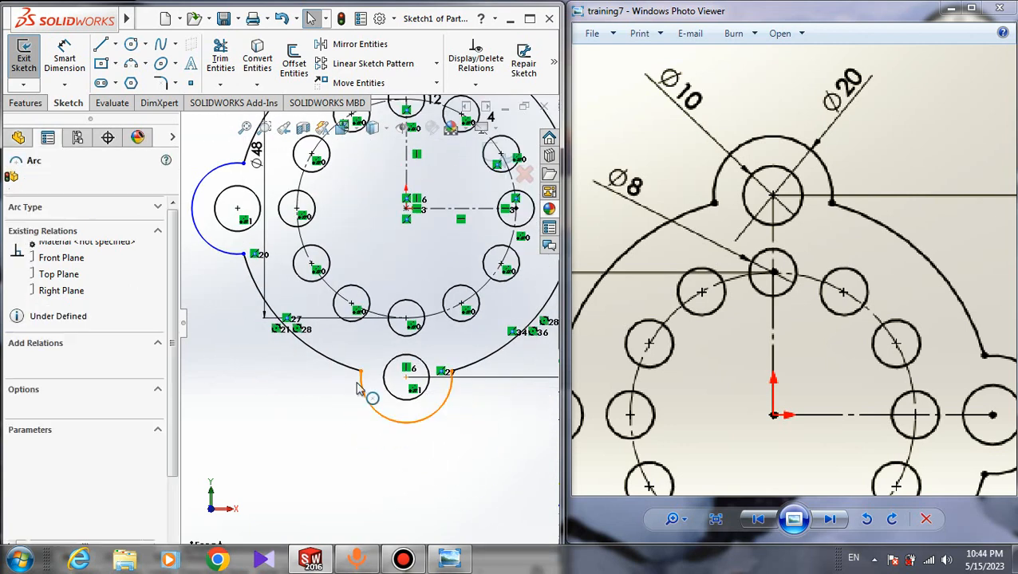
ctrl+click(193, 216)
scroll(369, 330, up, 3)
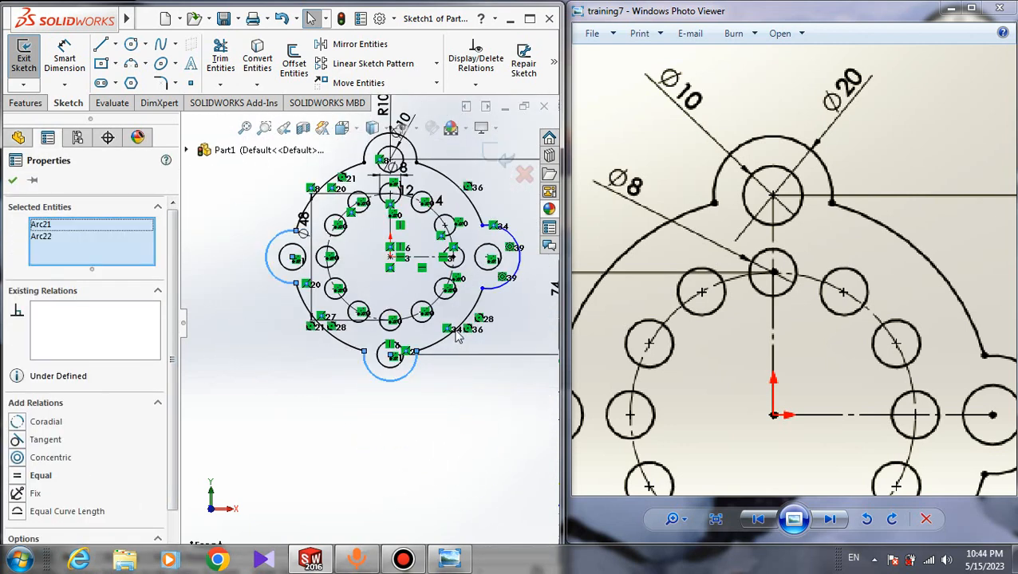
ctrl+click(491, 291)
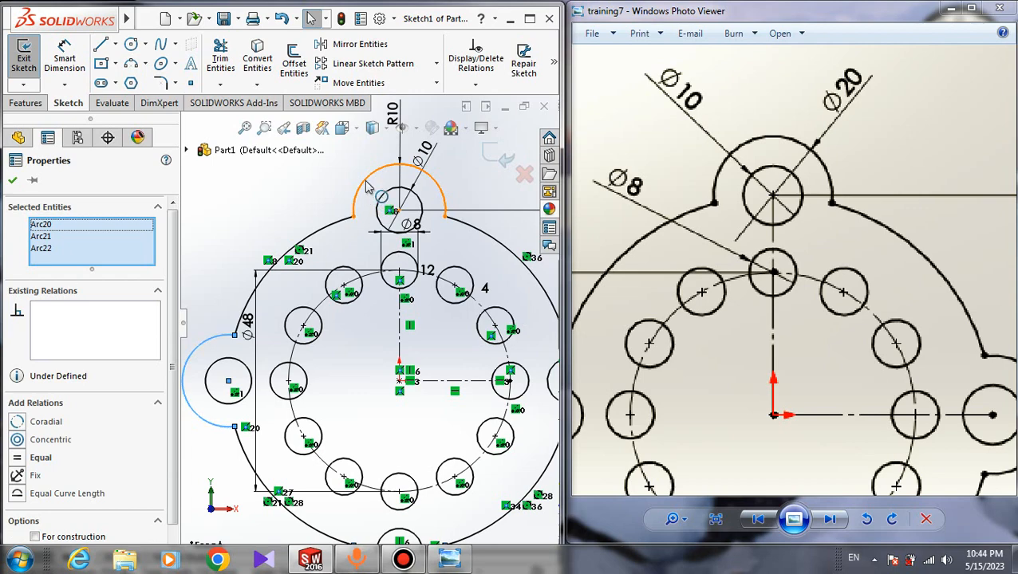
click(369, 198)
click(16, 461)
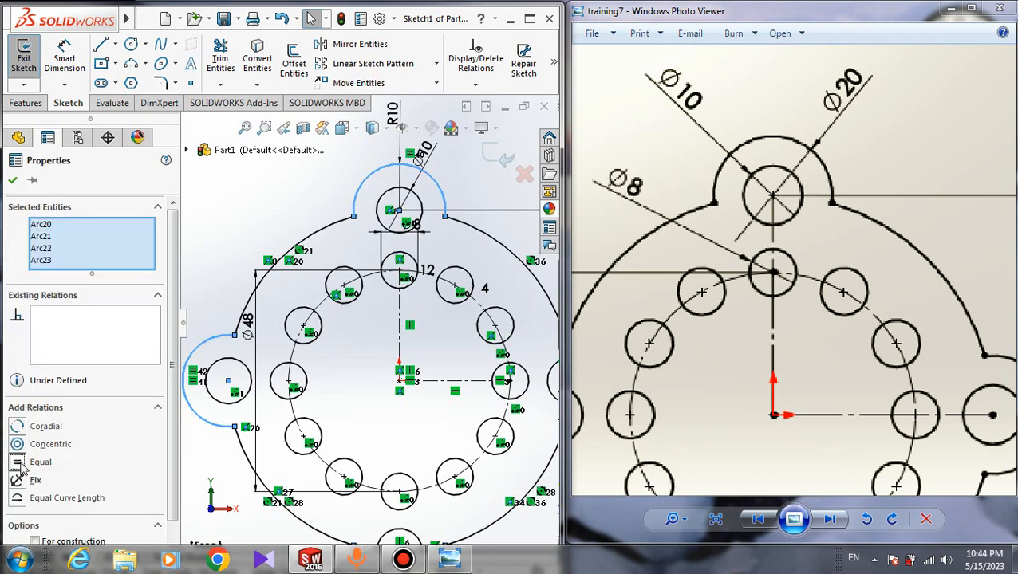
click(335, 431)
Try to move the lower lobe arc's right endpoint to test how the arc is constrained
scroll(374, 452, up, 3)
scroll(391, 446, down, 4)
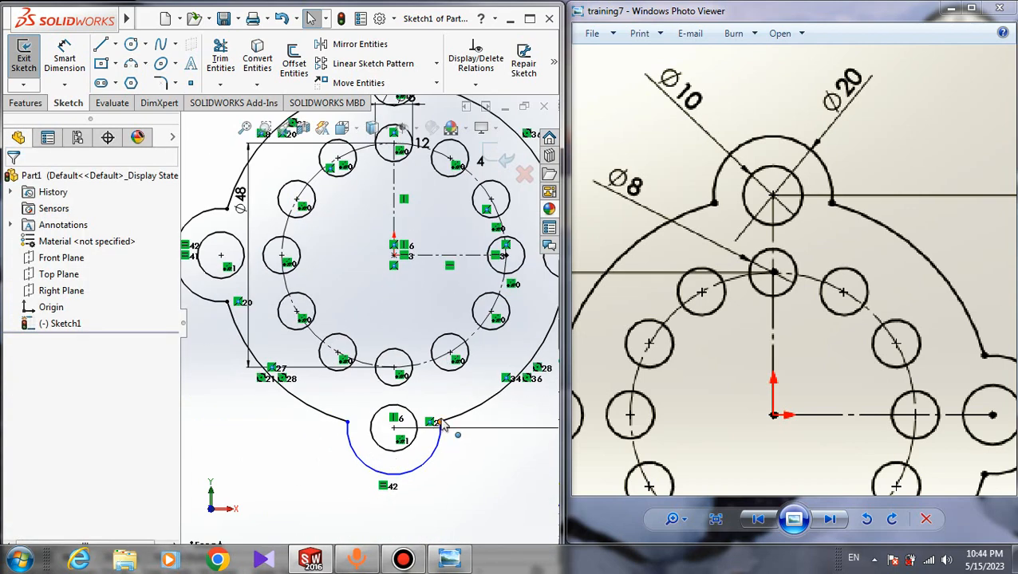
mouse_move(440, 425)
mouse_down()
mouse_move(461, 426)
mouse_move(441, 422)
mouse_up()
click(431, 469)
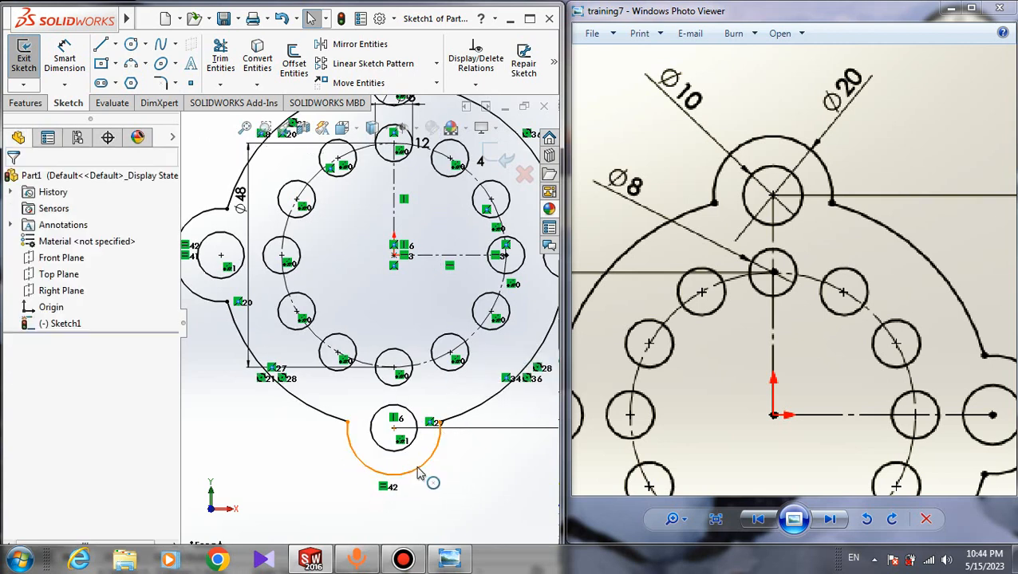
Add a Concentric relation between the lower lobe arc and the hole inside it
click(420, 474)
ctrl+click(414, 451)
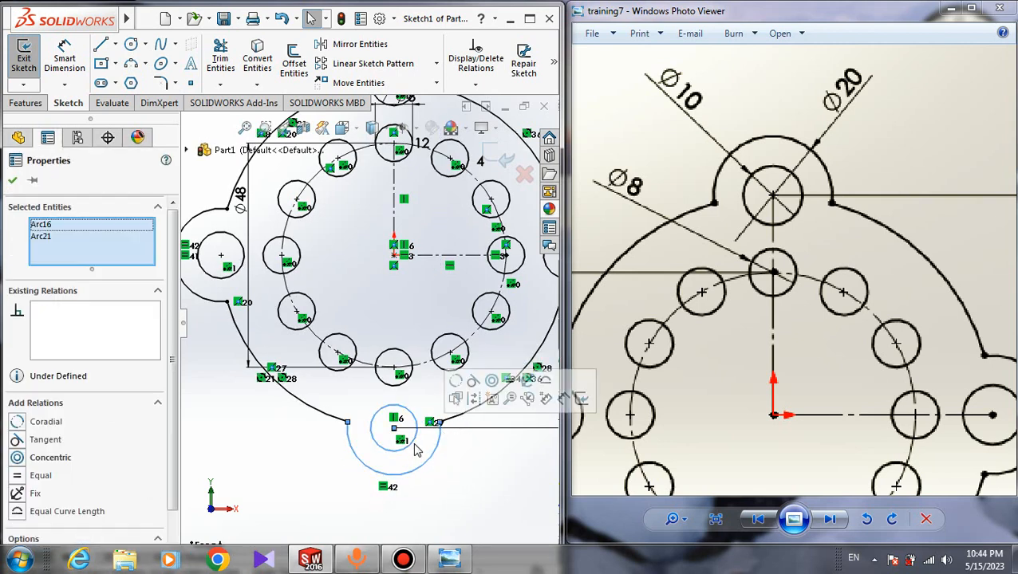
click(19, 460)
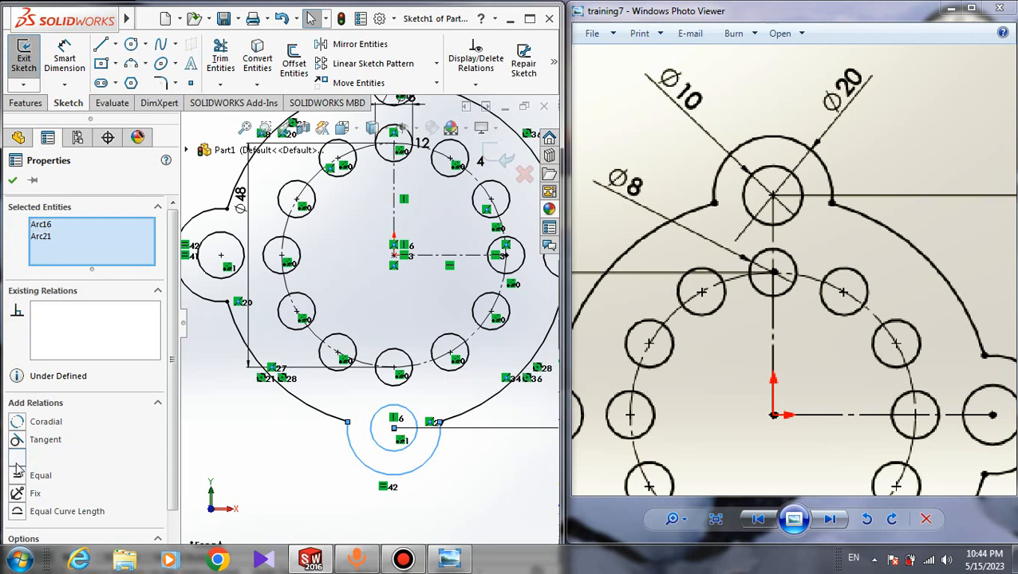
click(13, 182)
Examine the relations around the whole flange sketch and compare its outline and dimensions with the complete training7 reference drawing
scroll(472, 411, down, 3)
scroll(464, 380, up, 1)
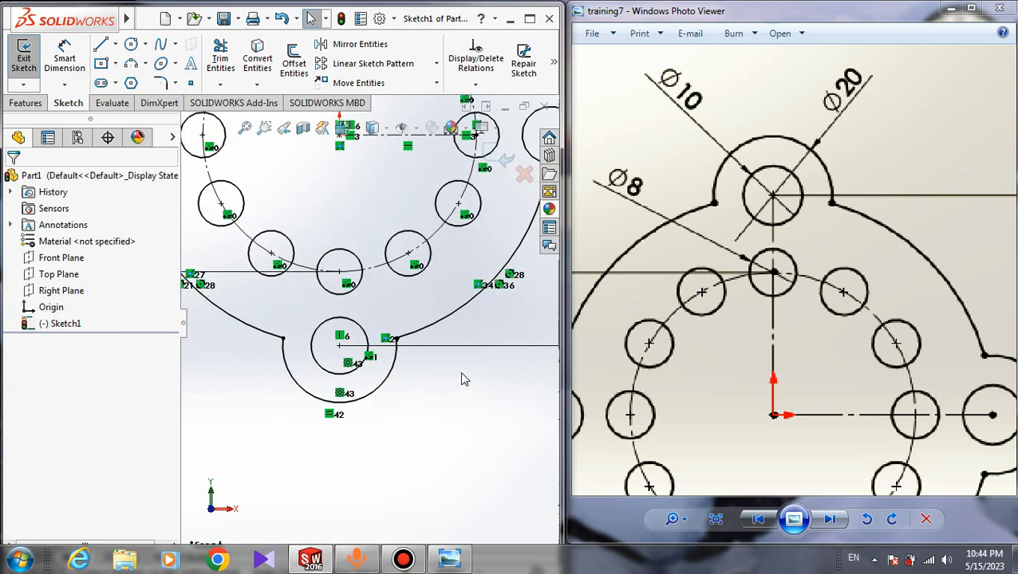
scroll(461, 380, up, 4)
scroll(451, 321, down, 2)
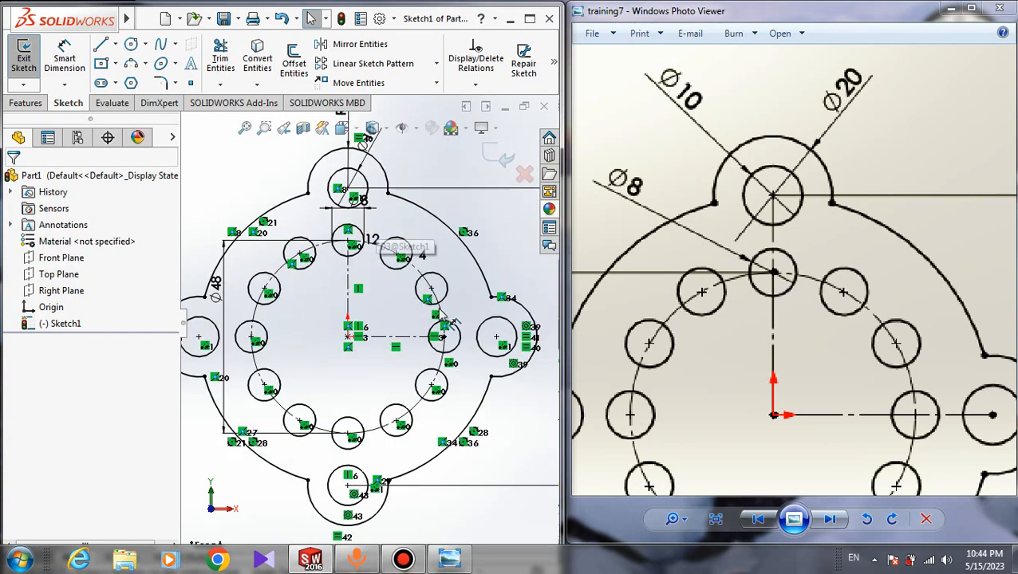
scroll(451, 321, up, 2)
scroll(788, 293, down, 2)
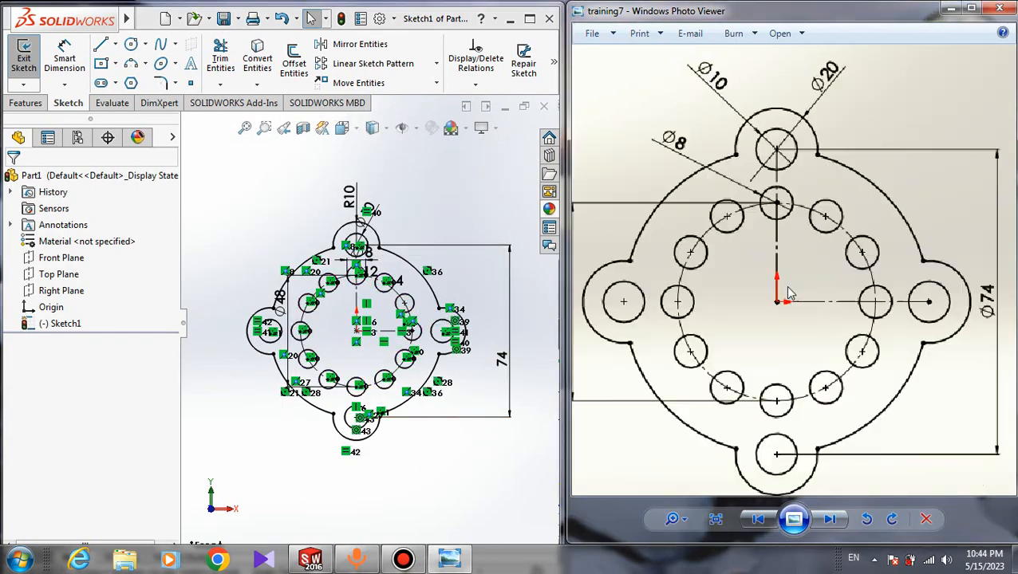
scroll(788, 293, down, 2)
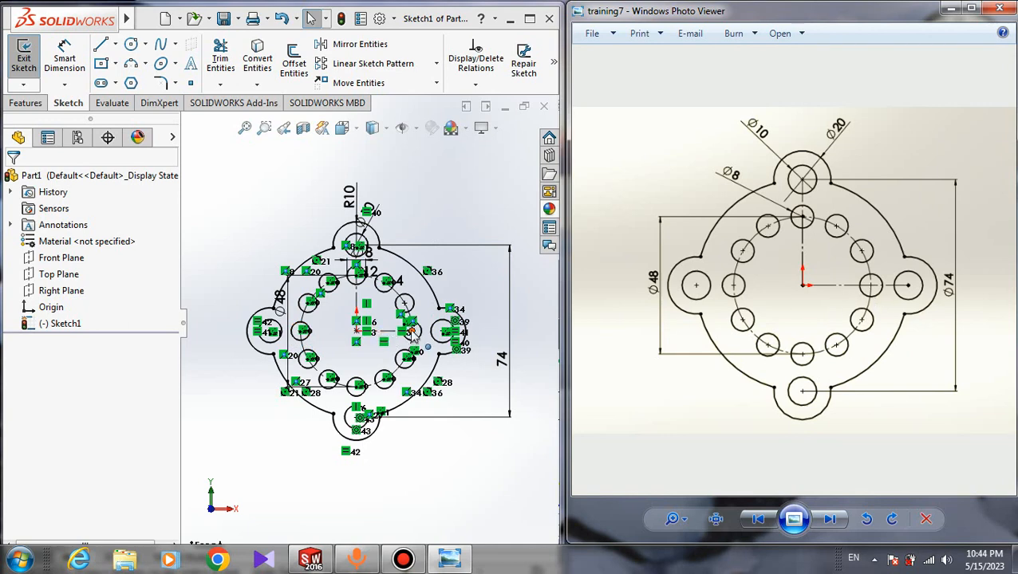
Maximize the modelling window and examine the relations on the right lobe arc's upper endpoint
click(528, 20)
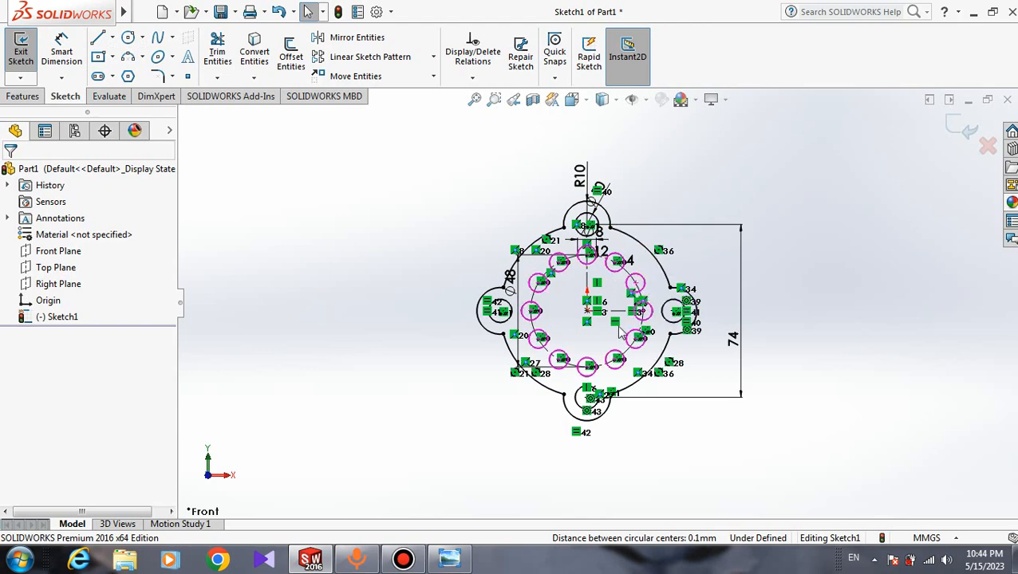
scroll(621, 334, down, 3)
click(694, 252)
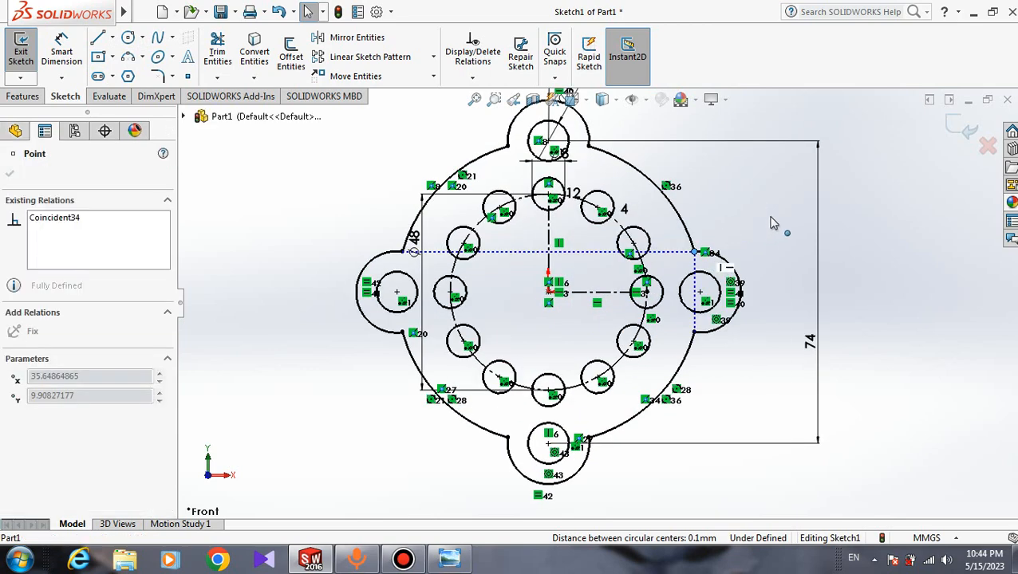